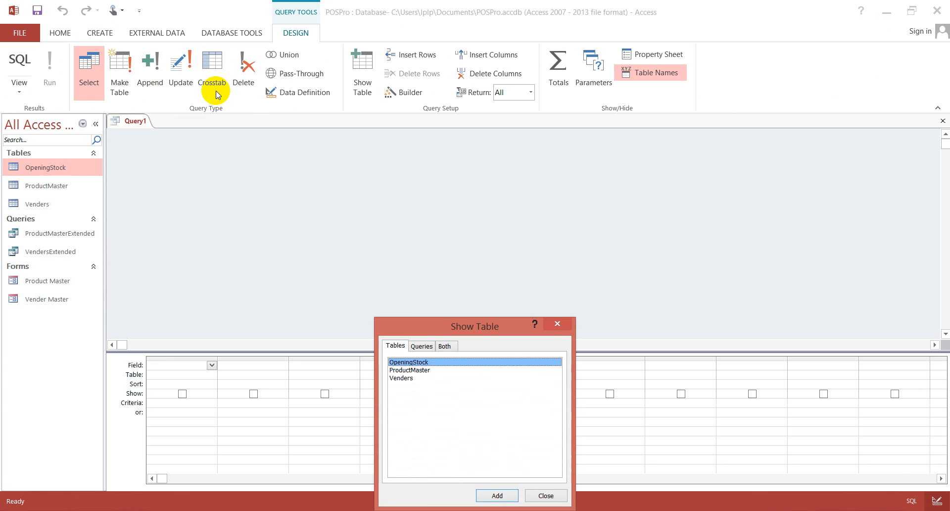
# Add the OpeningStock table to the new query and include all of its fields as the first column
pyautogui.moveTo(423, 331); pyautogui.dragTo(407, 273)
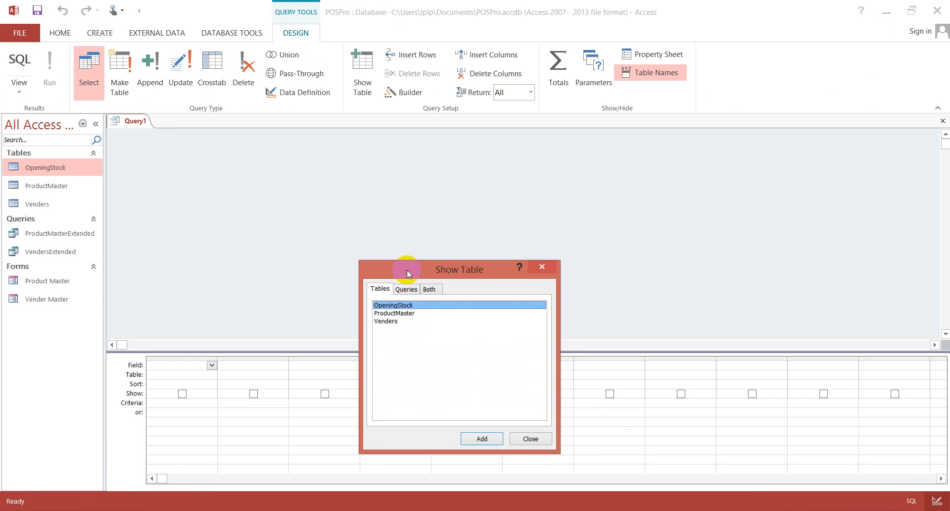
pyautogui.click(399, 313)
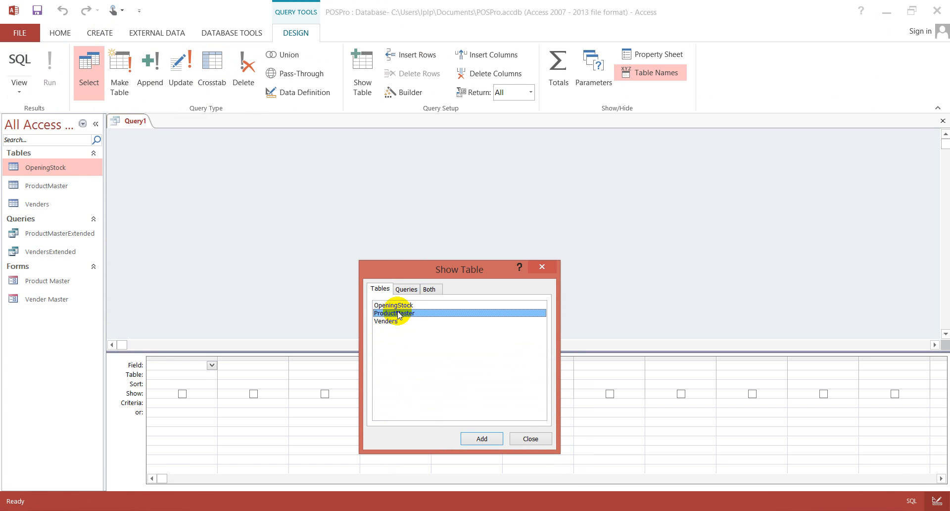
pyautogui.click(407, 305)
pyautogui.doubleClick(407, 306)
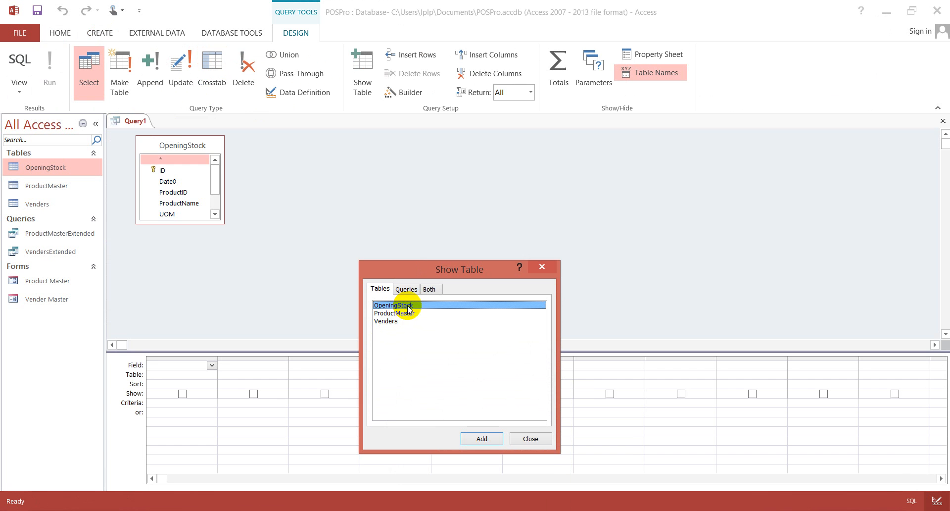
pyautogui.click(547, 266)
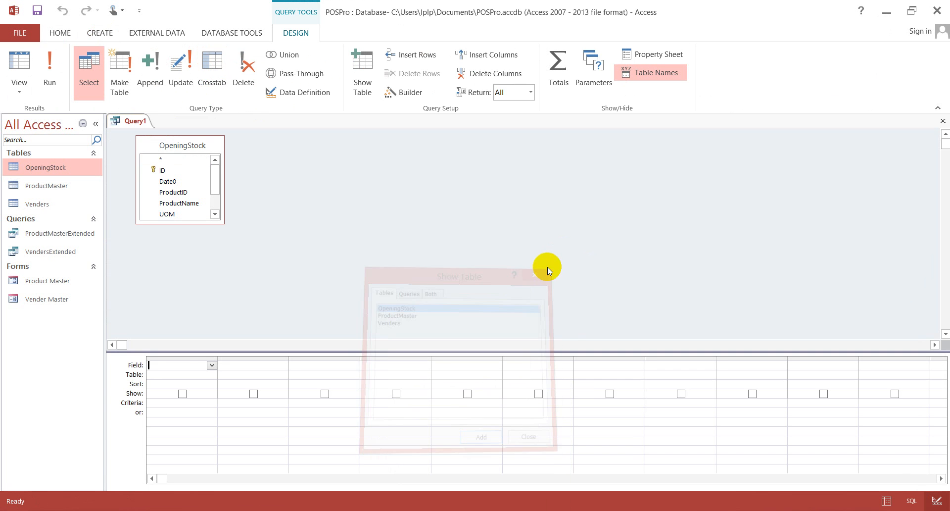
pyautogui.doubleClick(175, 160)
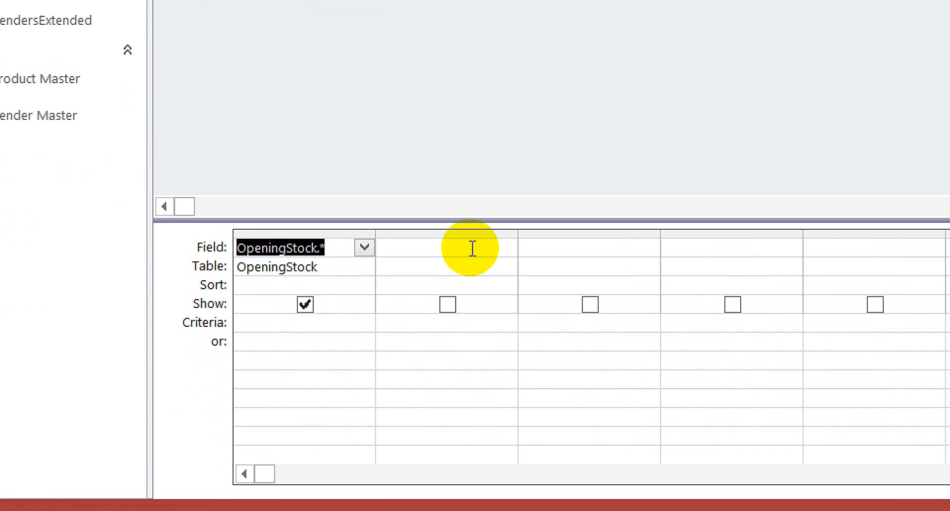
# Start a calculated field named CostValue in the second column of the query grid
pyautogui.click(266, 365)
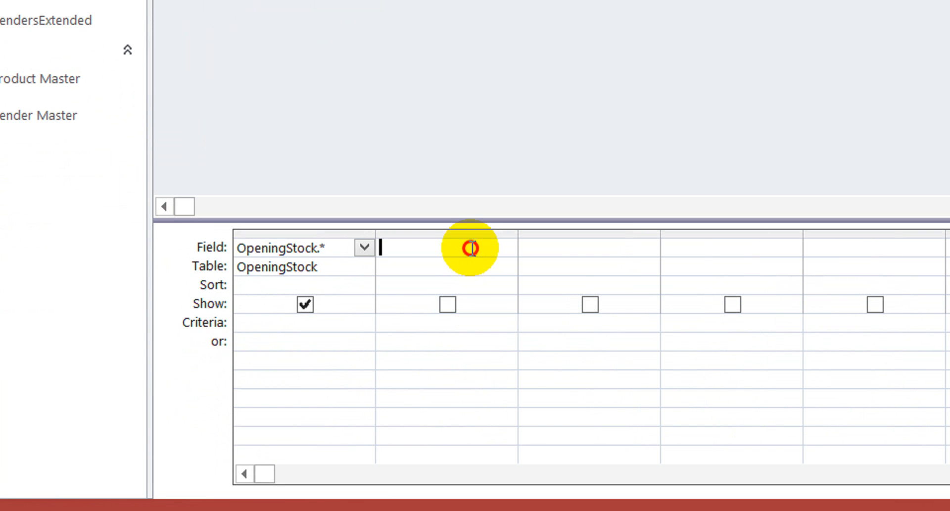
pyautogui.write('Cost')
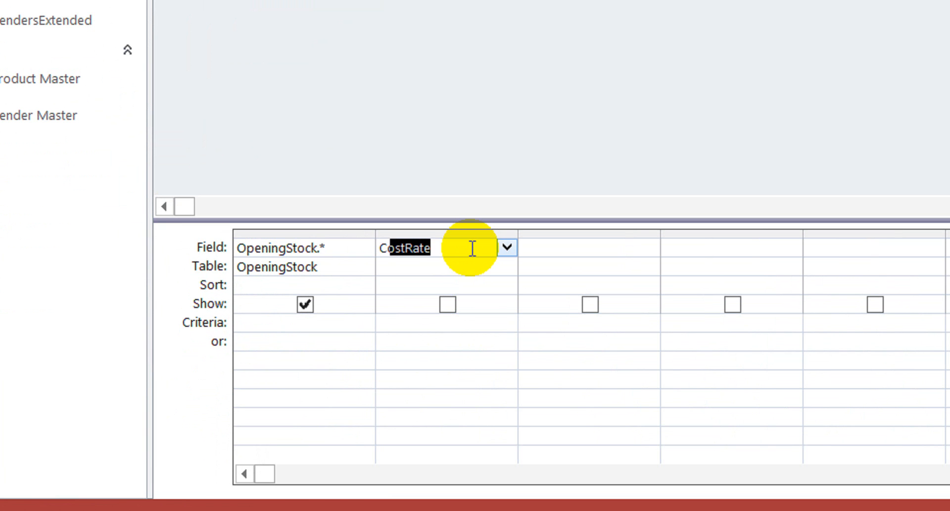
pyautogui.write('Value')
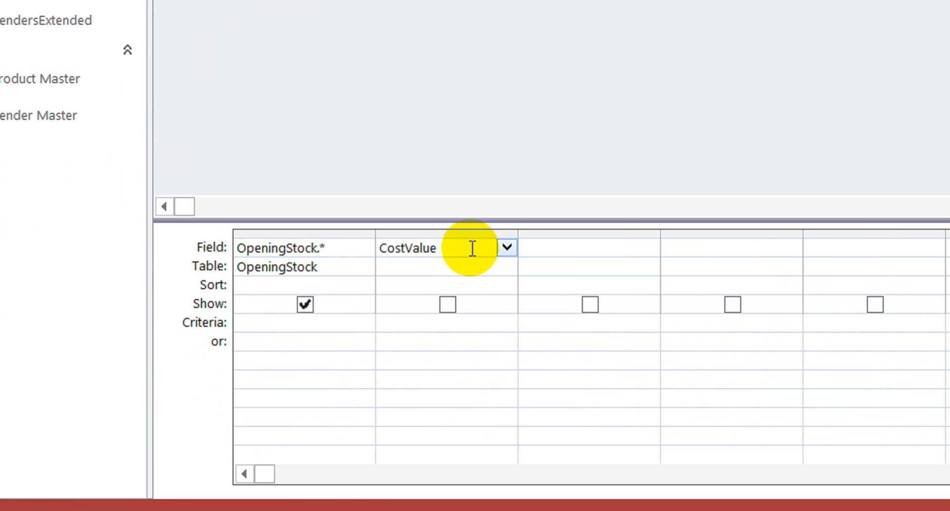
pyautogui.write(':')
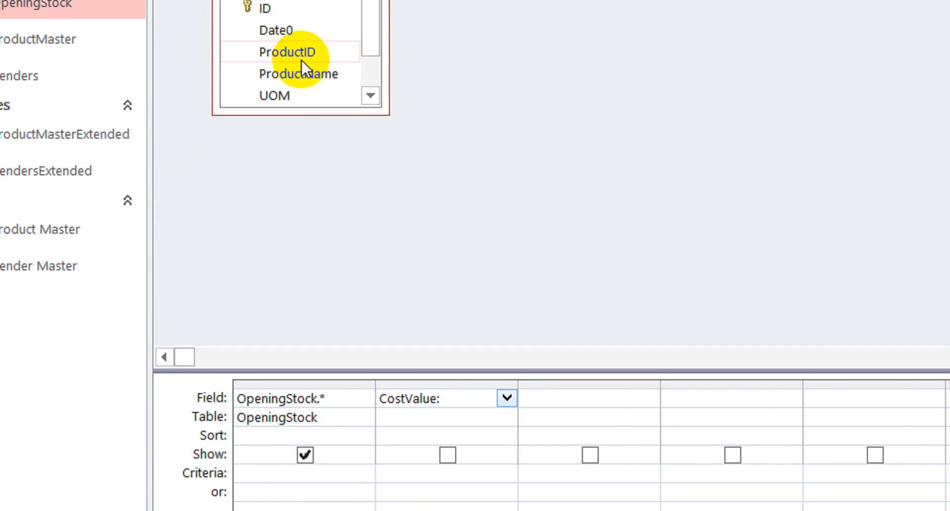
# Enlarge the OpeningStock field list to show all fields and enter [quantity] as the first factor of the CostValue expression
pyautogui.moveTo(310, 129); pyautogui.dragTo(324, 278)
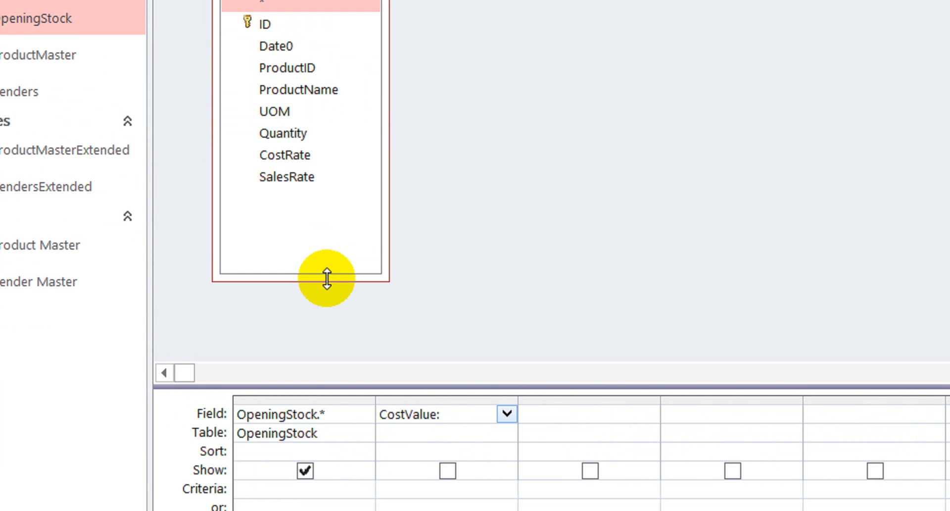
pyautogui.click(459, 390)
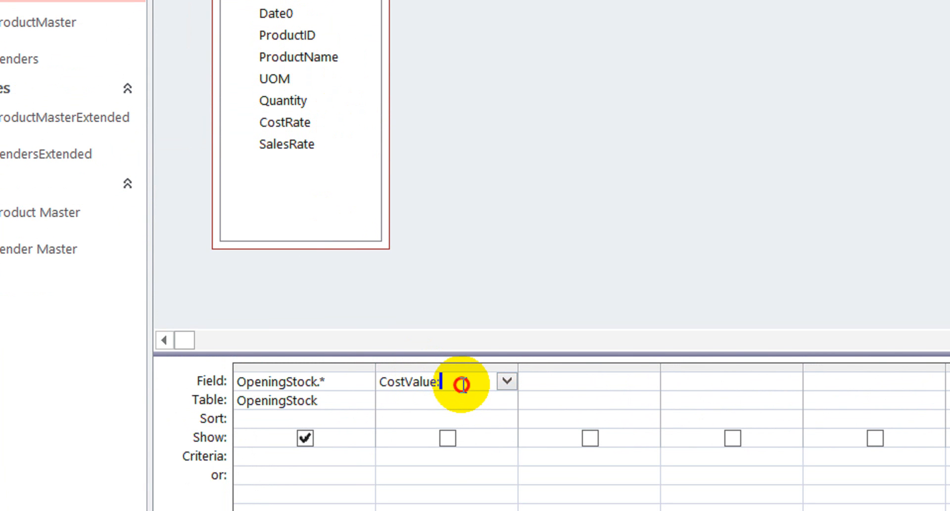
pyautogui.write('[')
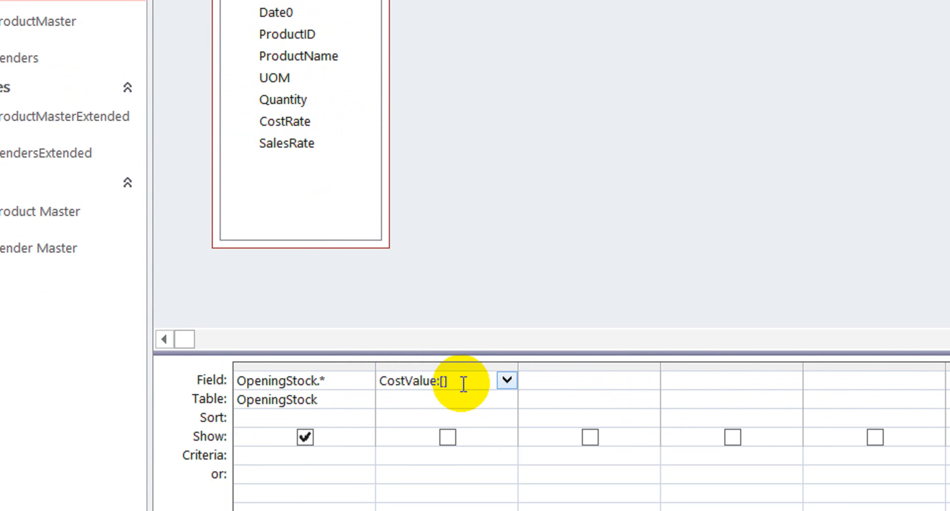
pyautogui.write('quantity')
pyautogui.press('Left')
pyautogui.press('Left')
pyautogui.press('Left')
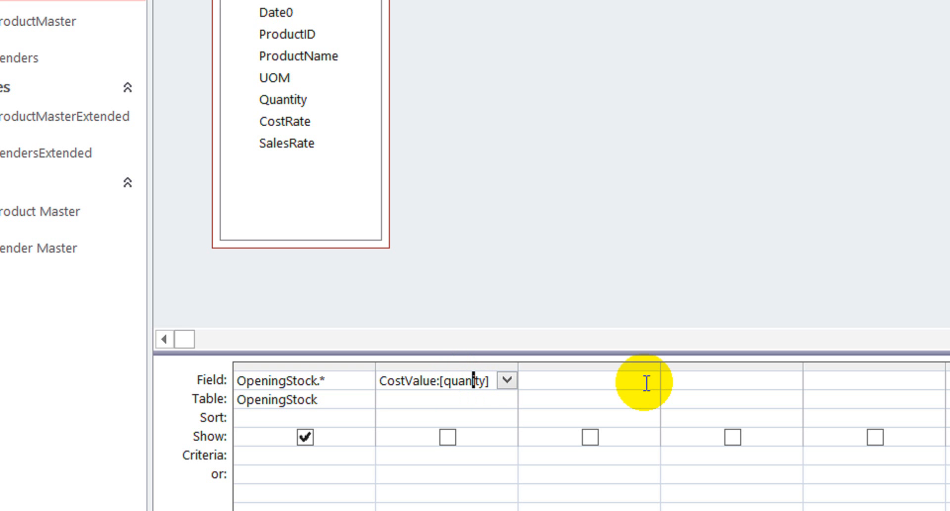
pyautogui.press('Left')
pyautogui.write('t')
pyautogui.press('Right')
pyautogui.press('Right')
pyautogui.press('Right')
pyautogui.press('Right')
# Complete the CostValue expression by multiplying the quantity by [costrate]
pyautogui.write('8')
pyautogui.hotkey('shift', 'Left')
pyautogui.write('*')
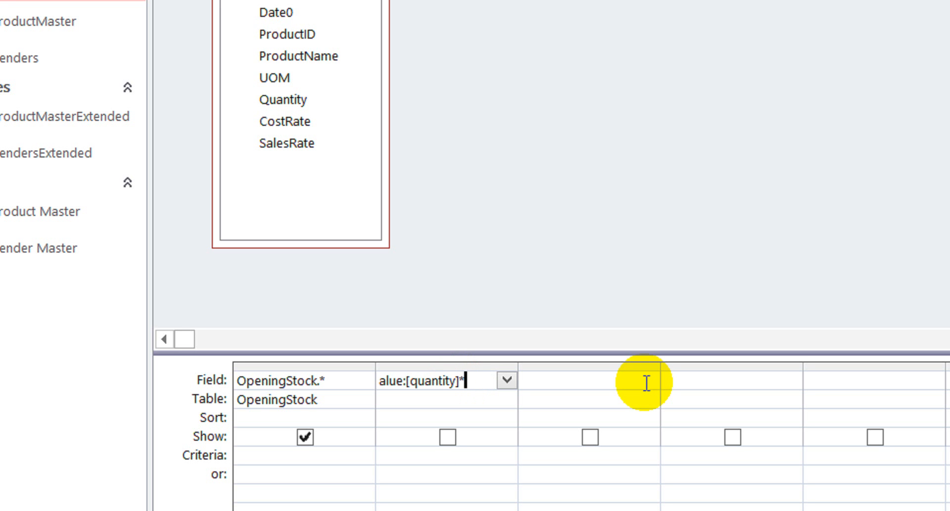
pyautogui.write('[costrate')
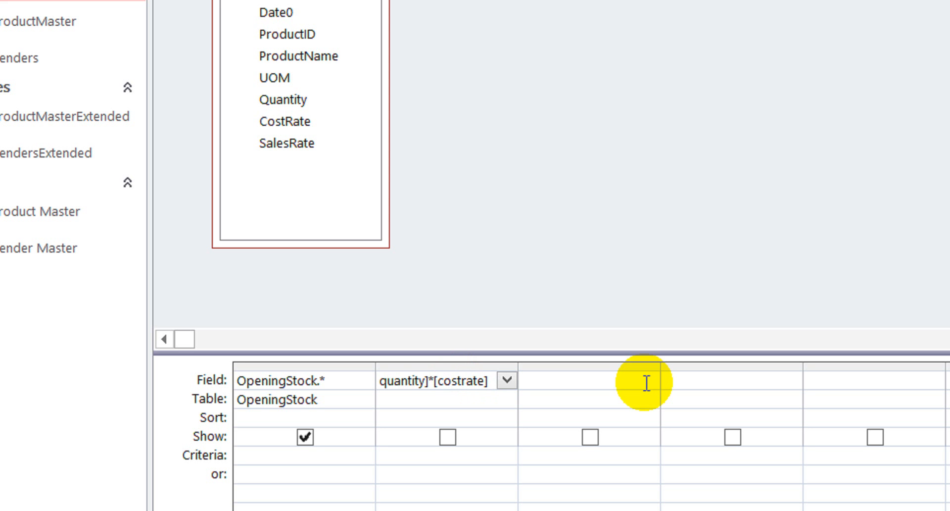
pyautogui.press('Return')
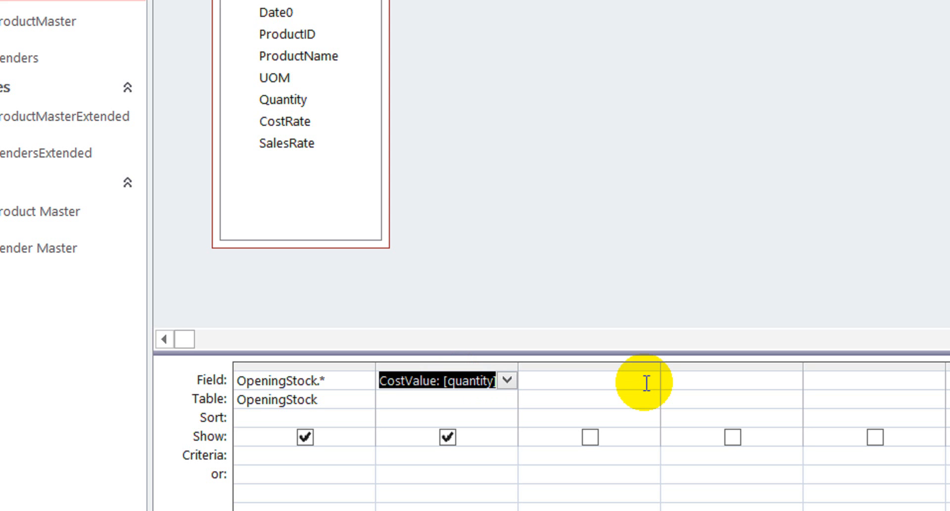
# Add a calculated field named SalesValue in the third column that multiplies [quantity] by the SalesRate field
pyautogui.click(646, 382)
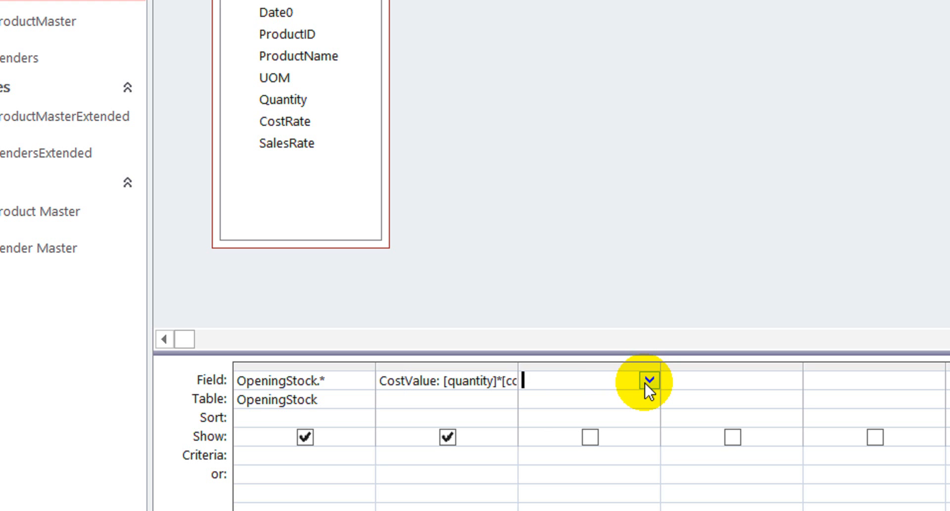
pyautogui.write('Sa')
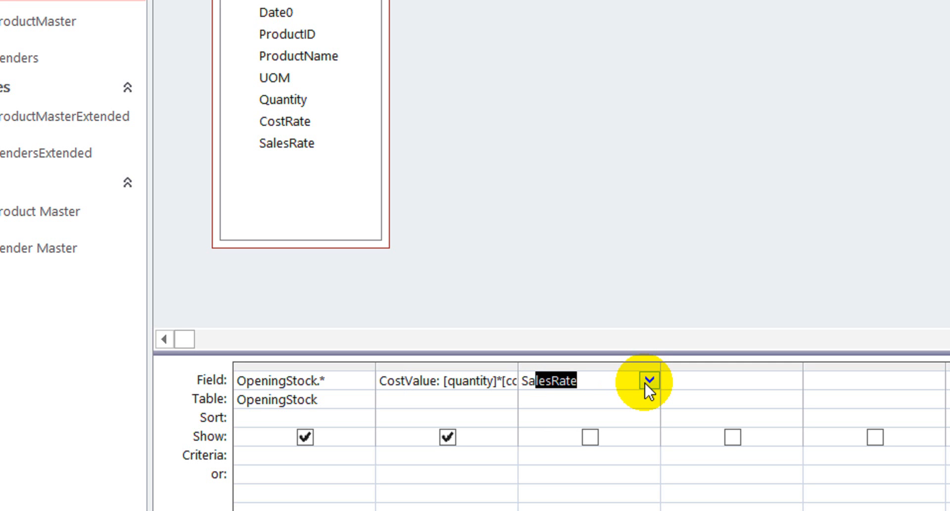
pyautogui.write('ls')
pyautogui.press('Left')
pyautogui.press('Delete')
pyautogui.write('esValue:[')
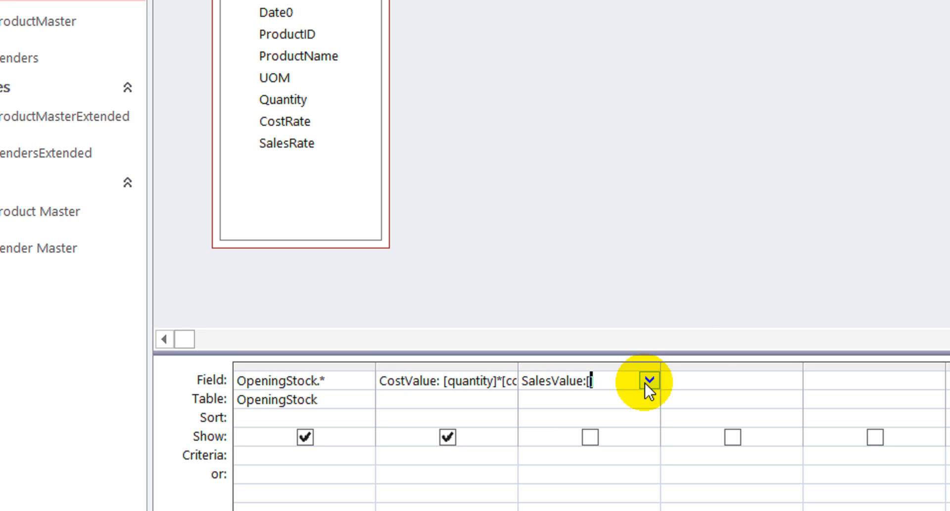
pyautogui.write('quantity]*')
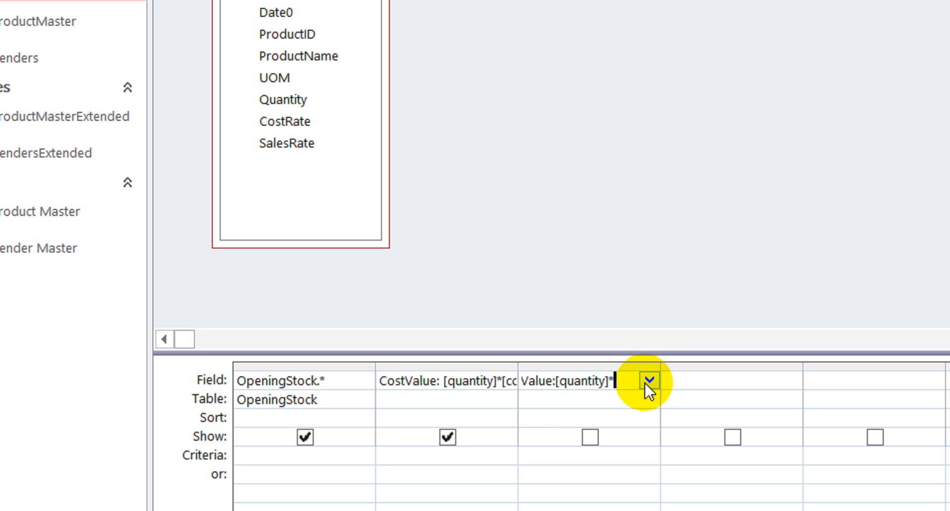
pyautogui.write('[]alesr')
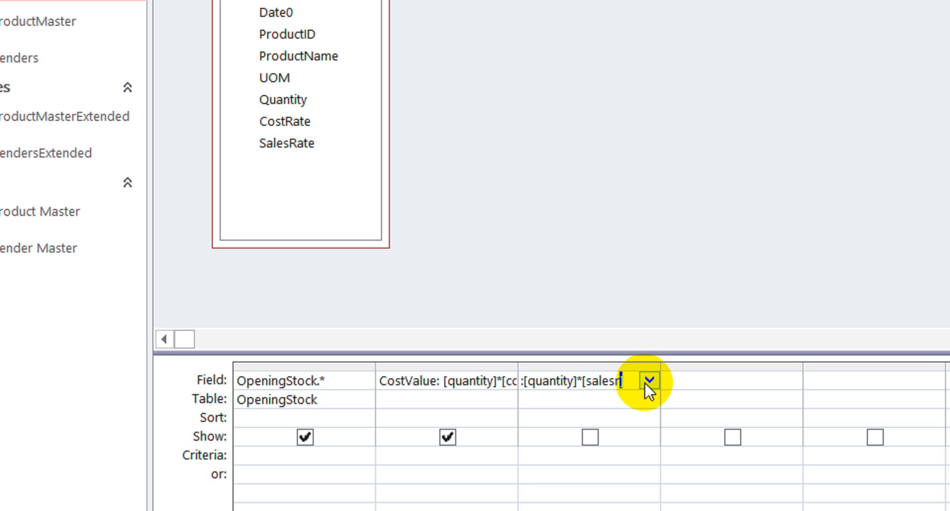
pyautogui.press('Down')
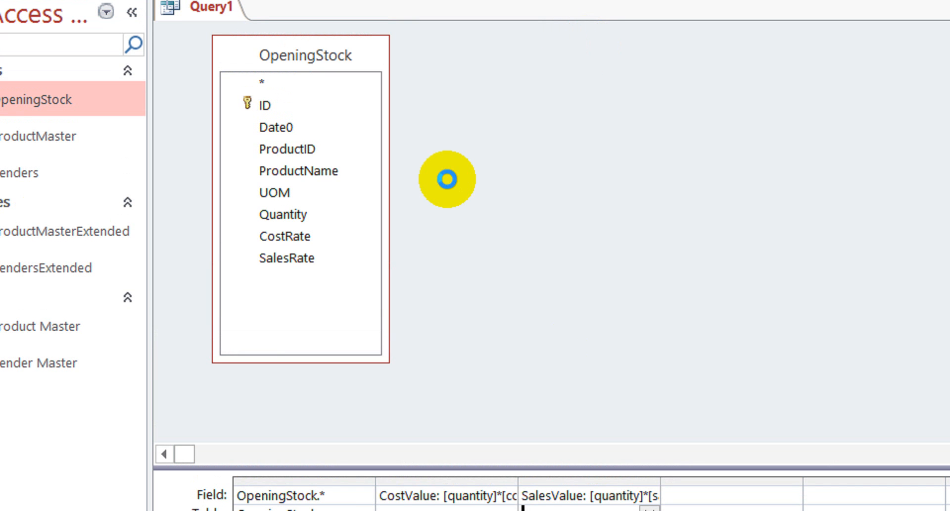
# Save the query as OpeningStockExtended
pyautogui.hotkey('ctrl', 's')
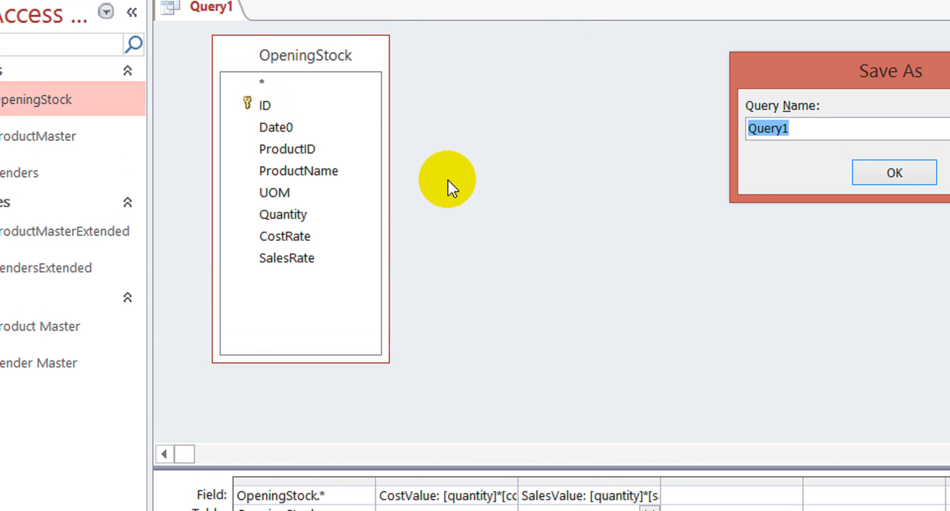
pyautogui.write('Opening')
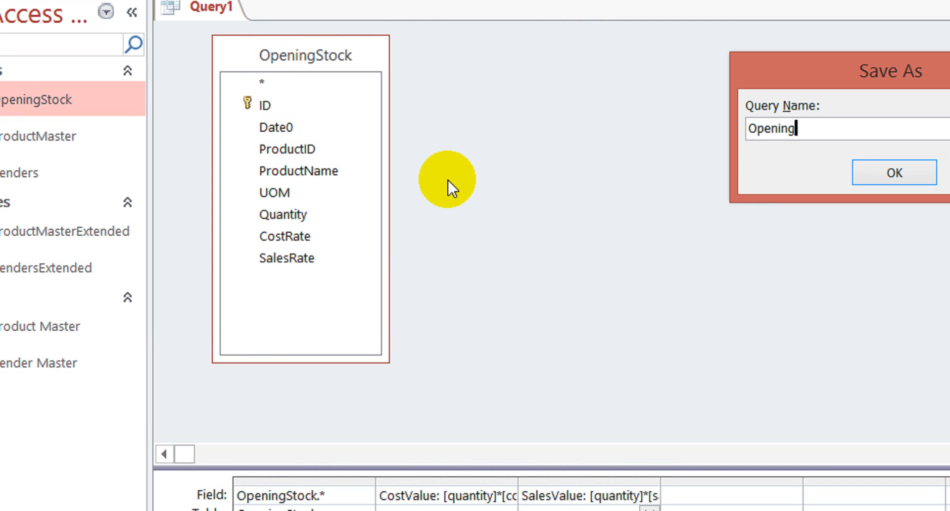
pyautogui.write('StockExtended')
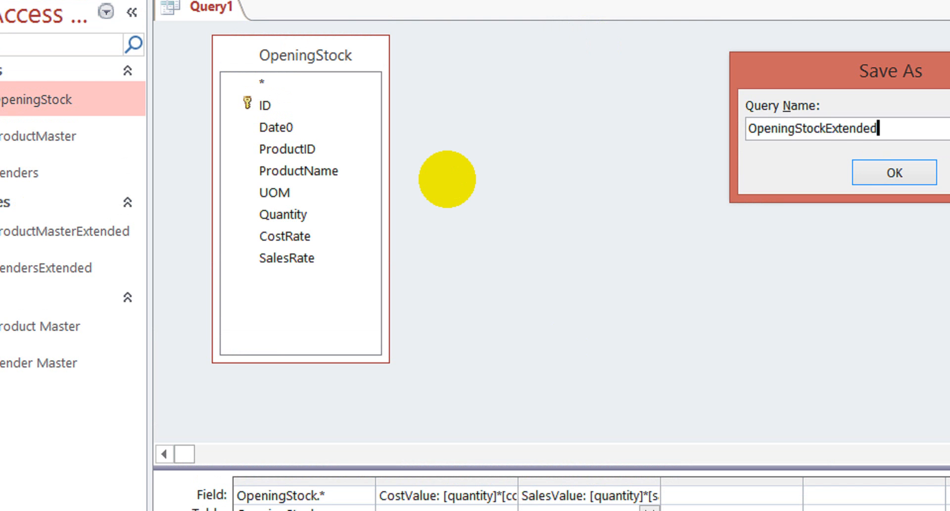
pyautogui.press('Return')
# Close the saved query's design and compact and repair the database
pyautogui.rightClick(247, 7)
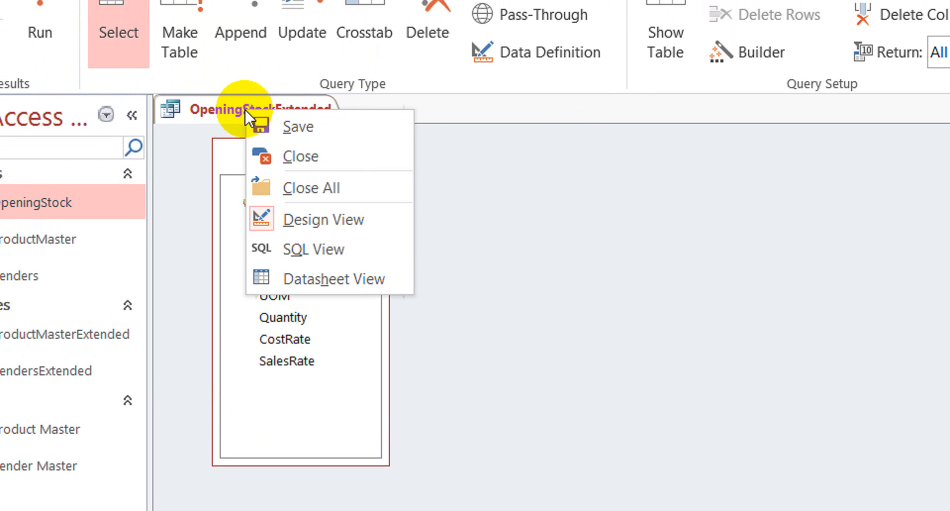
pyautogui.click(313, 152)
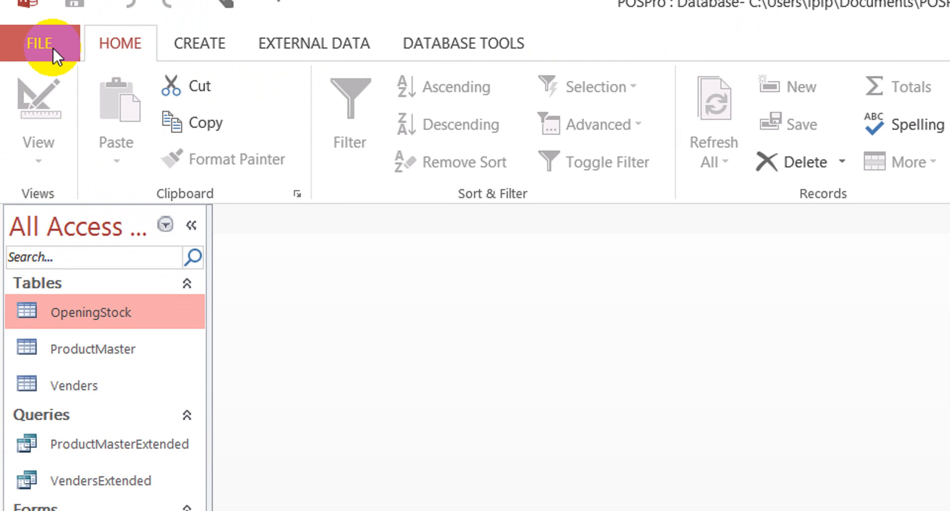
pyautogui.click(41, 62)
pyautogui.click(281, 292)
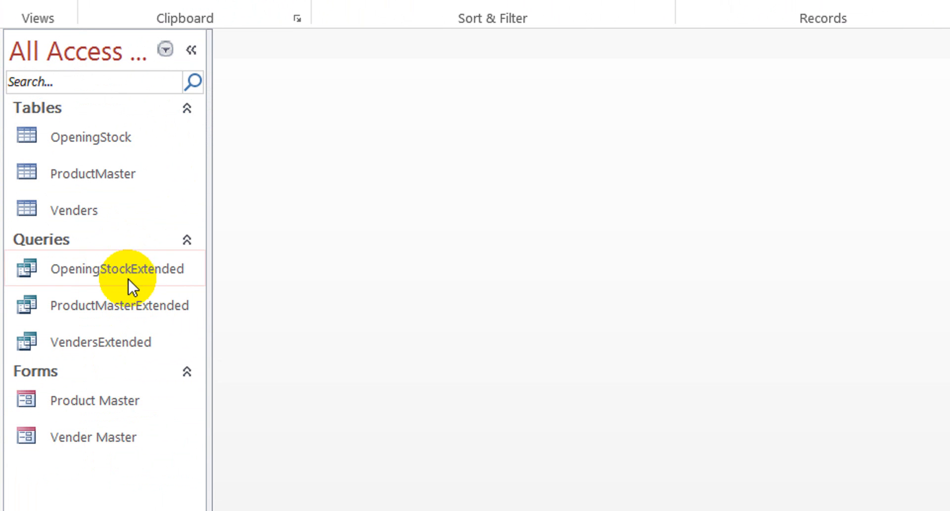
# Open the OpeningStockExtended query in Datasheet view, check its columns and the ProductID lookup list, and close it
pyautogui.click(124, 273)
pyautogui.click(106, 300)
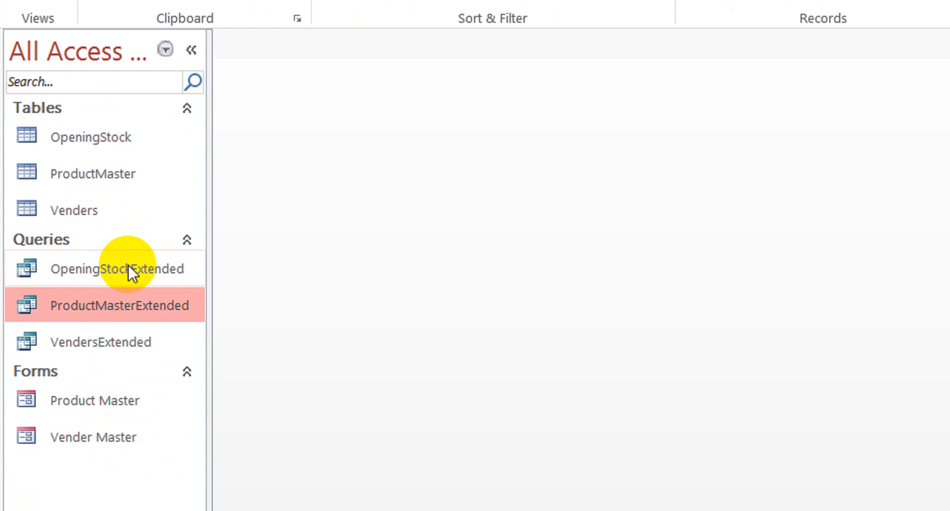
pyautogui.doubleClick(146, 256)
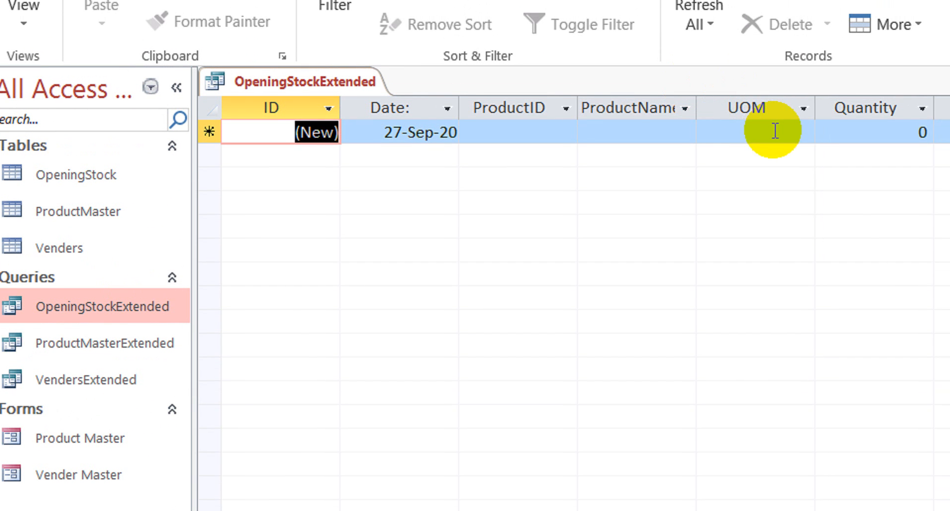
pyautogui.click(775, 131)
pyautogui.click(532, 134)
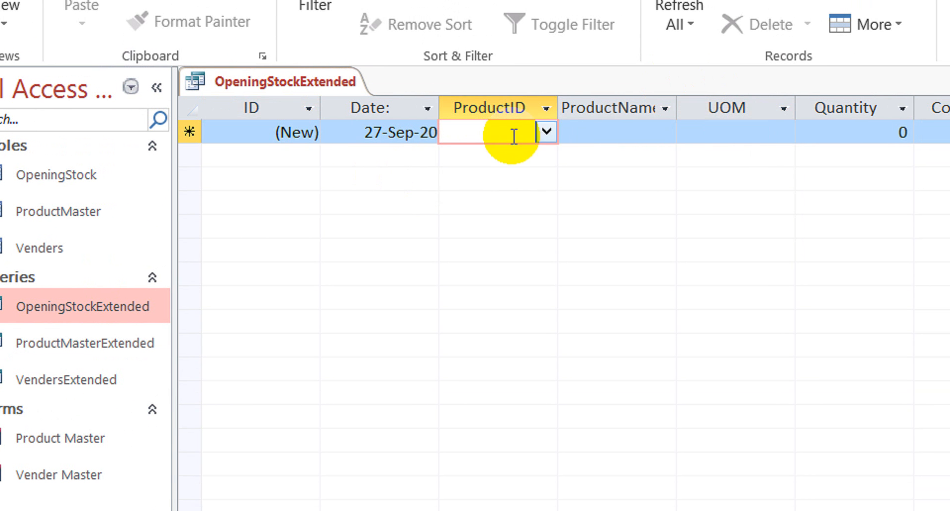
pyautogui.click(550, 131)
pyautogui.click(555, 132)
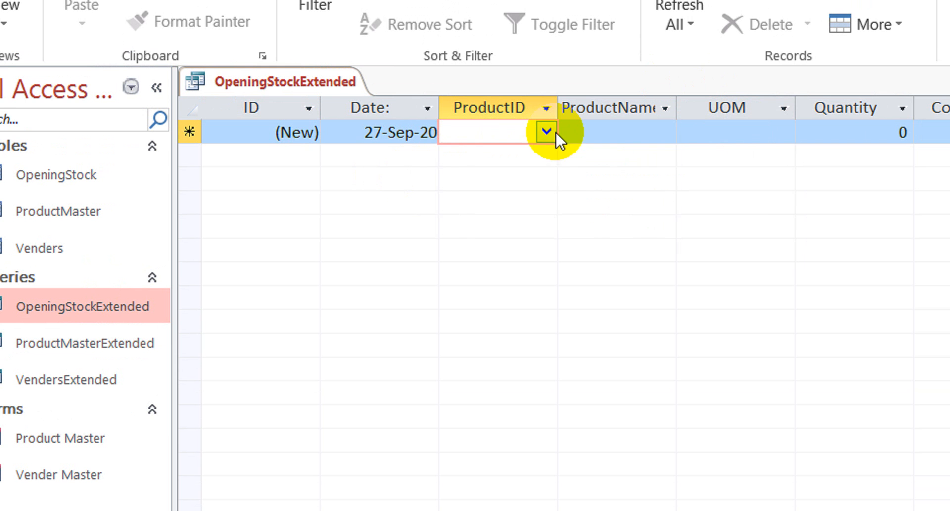
pyautogui.click(654, 135)
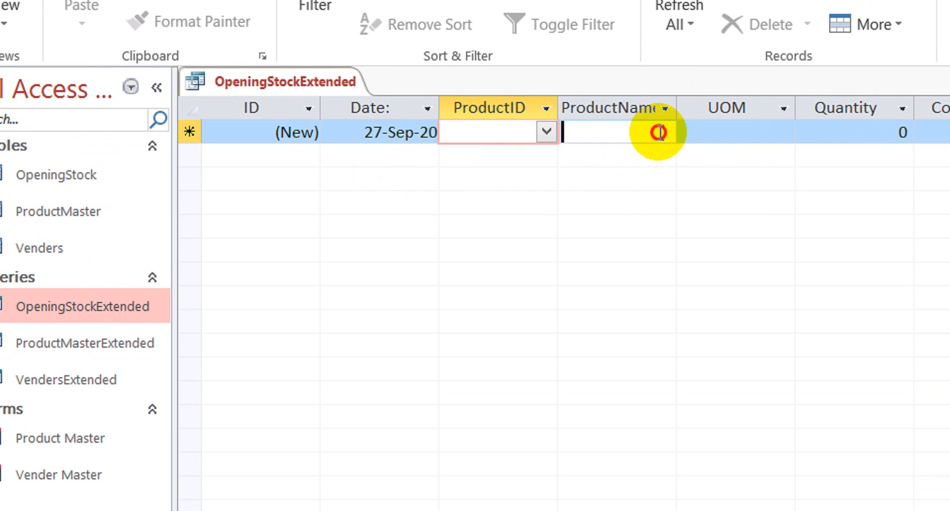
pyautogui.rightClick(247, 114)
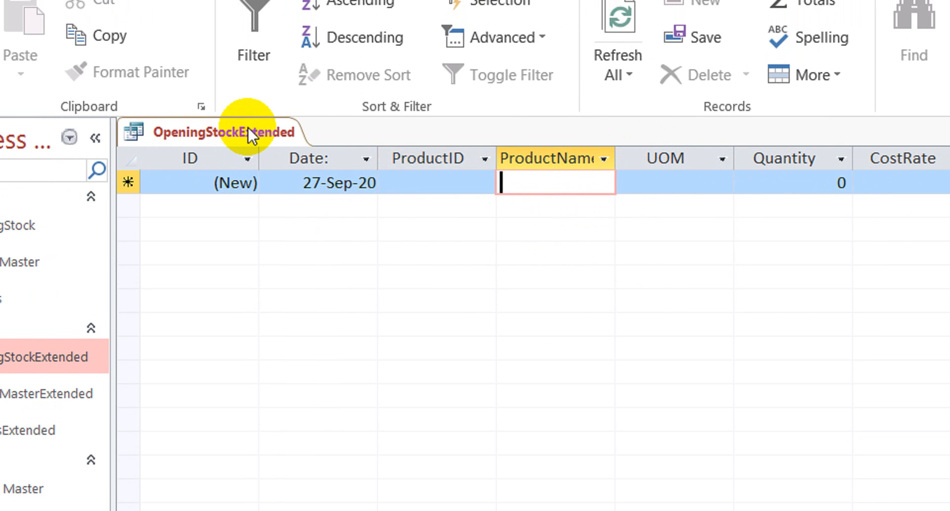
pyautogui.click(307, 175)
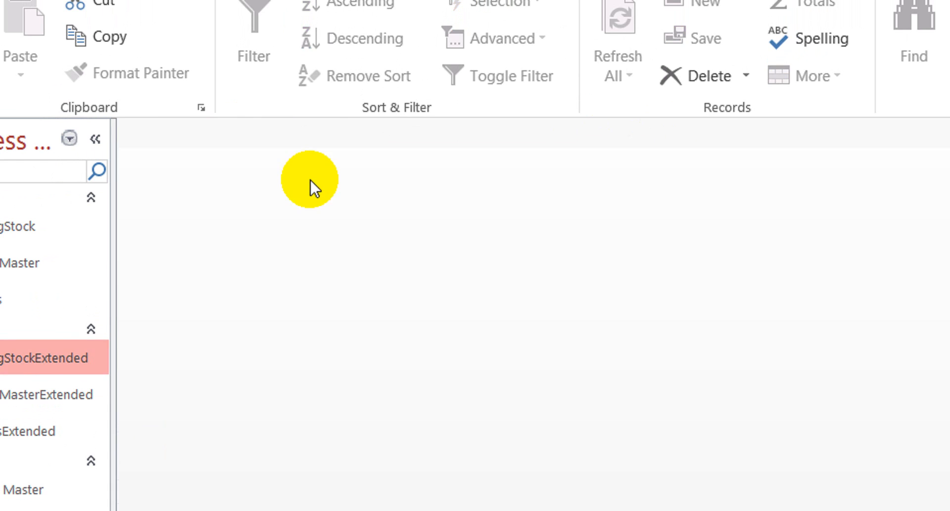
# Copy the Product Master form
pyautogui.click(112, 388)
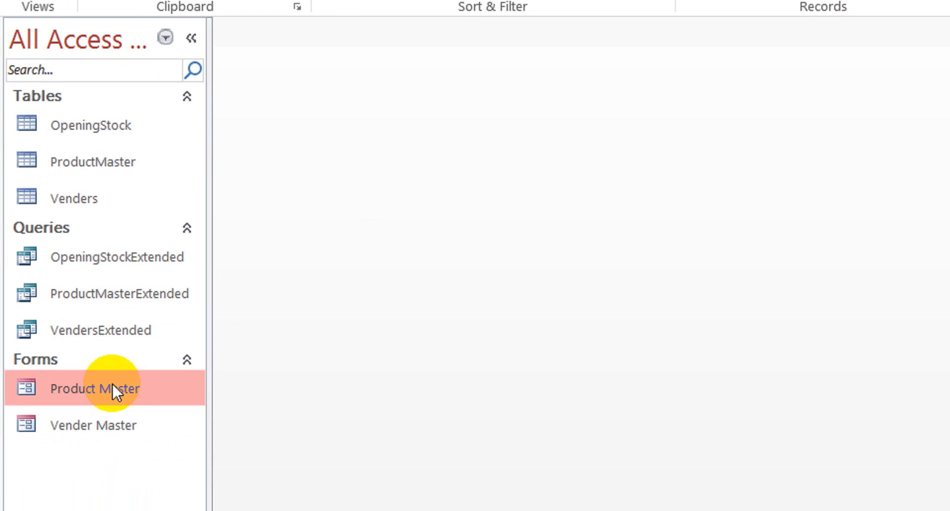
pyautogui.moveTo(79, 420); pyautogui.dragTo(107, 386)
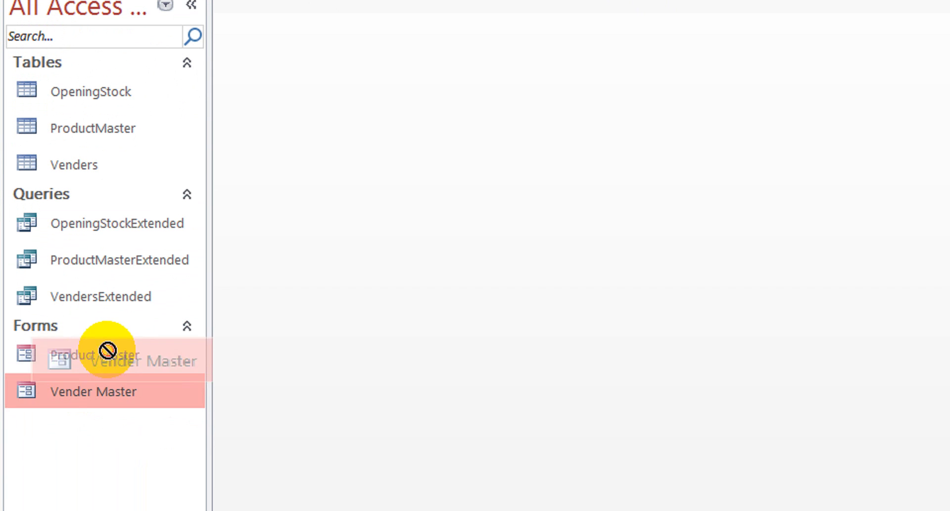
pyautogui.moveTo(107, 350); pyautogui.dragTo(107, 349)
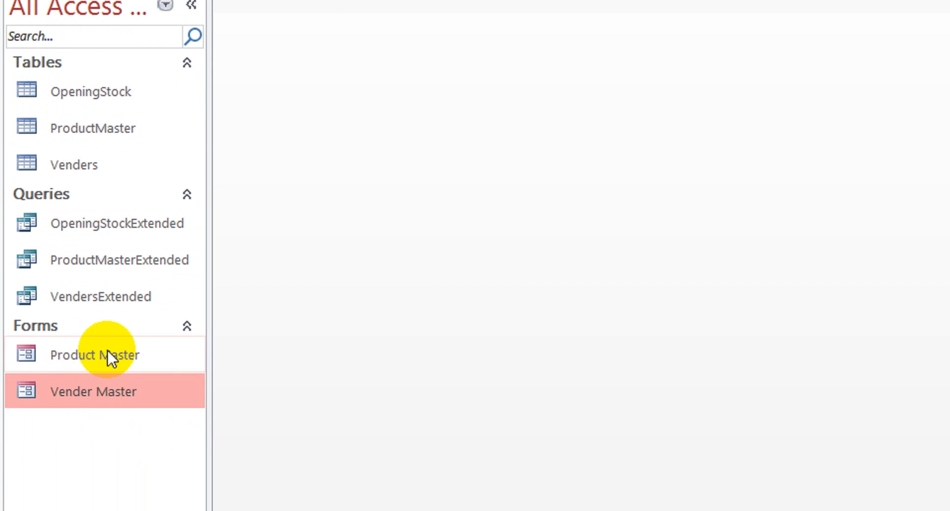
pyautogui.rightClick(96, 352)
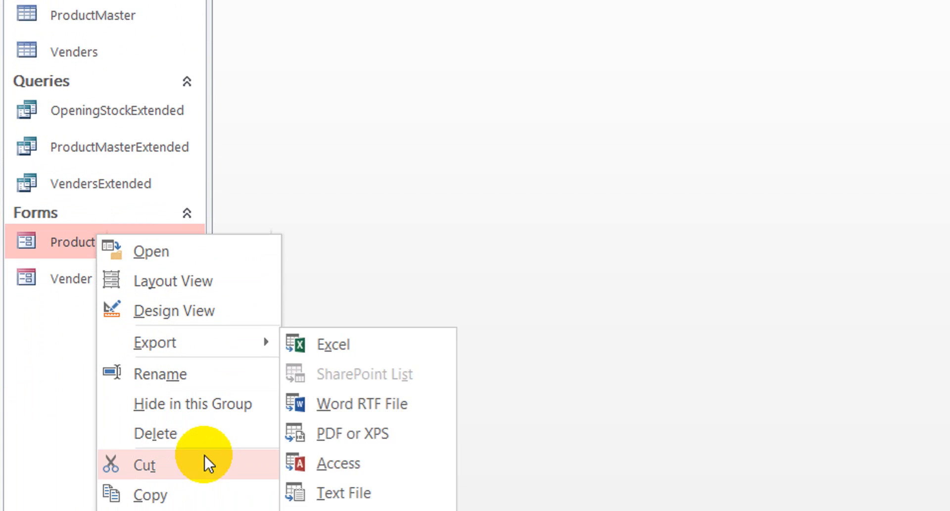
pyautogui.click(198, 383)
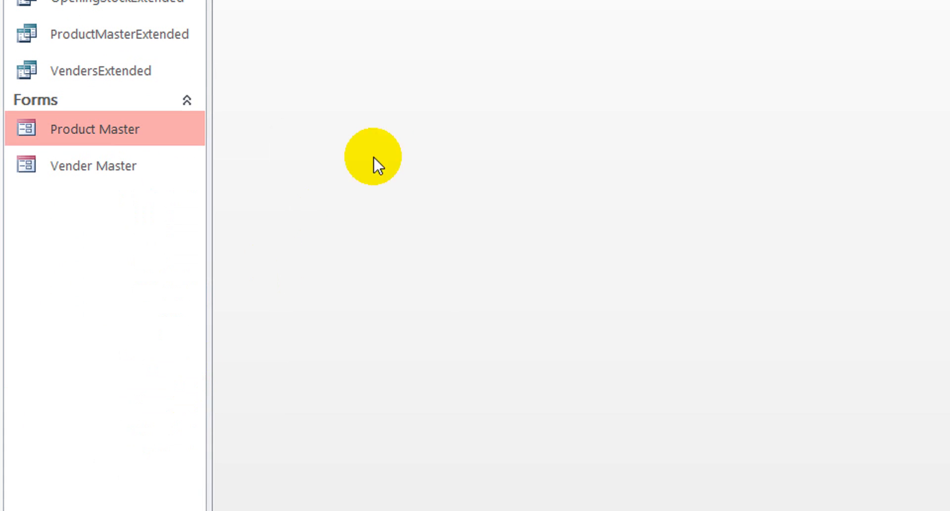
# Paste the copied form into the database under the name Opening Stock
pyautogui.rightClick(124, 216)
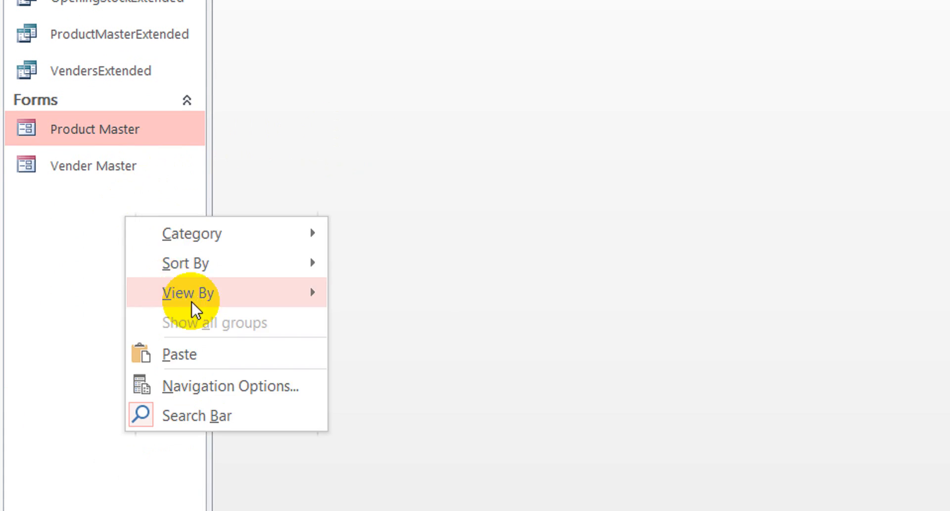
pyautogui.click(224, 356)
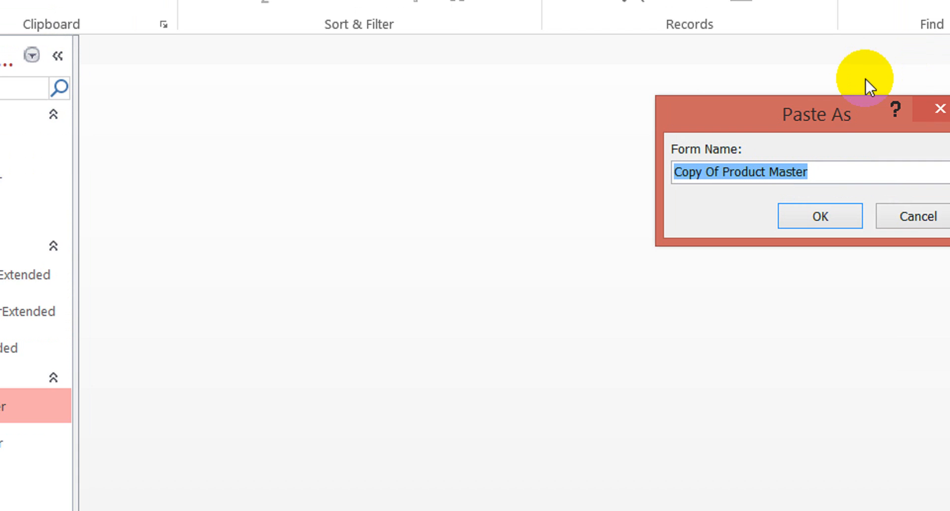
pyautogui.write('o')
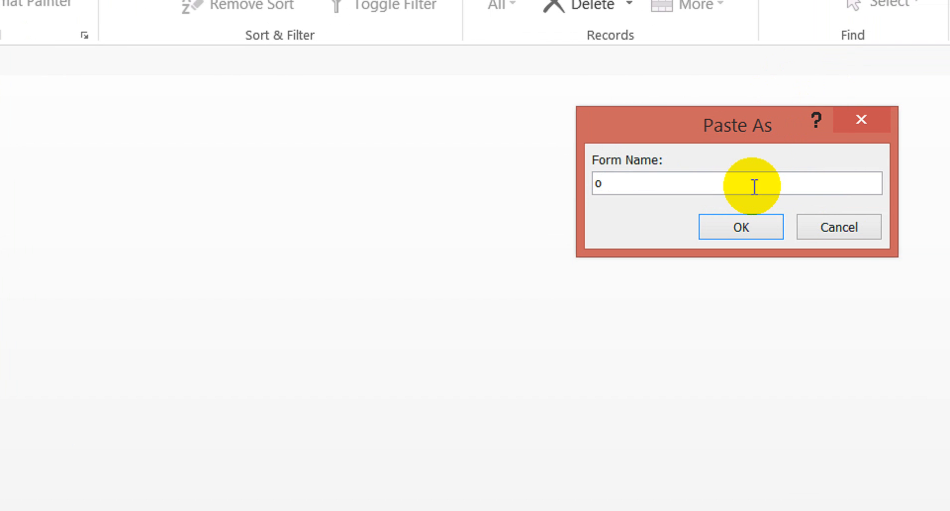
pyautogui.hotkey('ctrl', 'a')
pyautogui.write('OpeningStock')
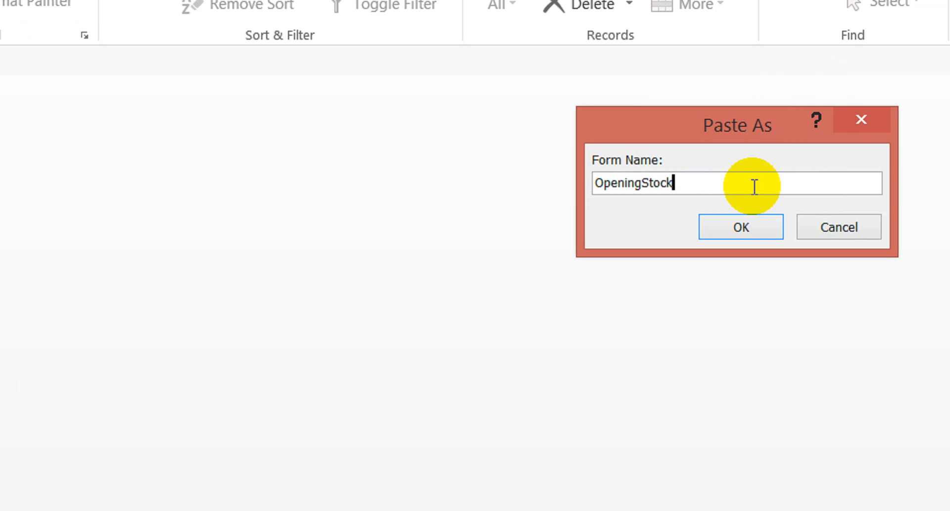
pyautogui.press('Left')
pyautogui.press('Left')
pyautogui.press('Left')
pyautogui.press('Left')
pyautogui.press('Left')
pyautogui.press('Return')
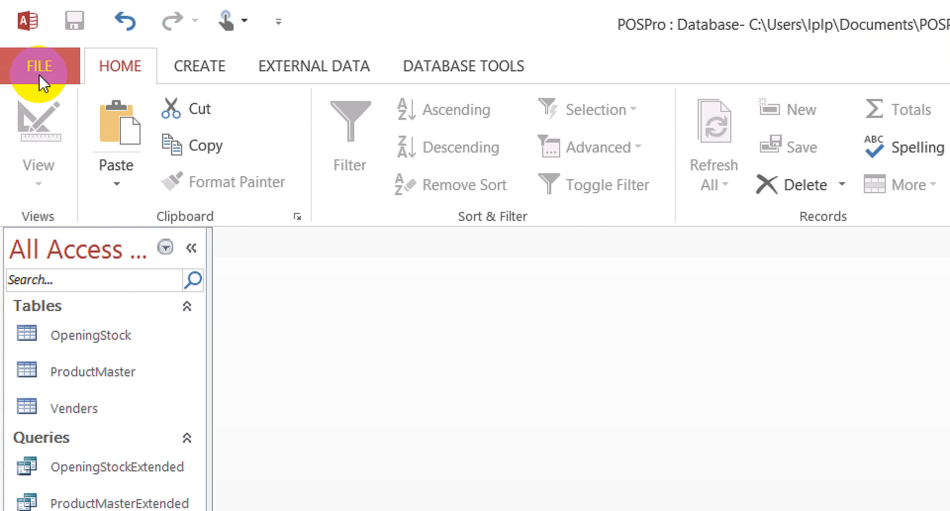
# Compact and repair the database, and open the Opening Stock form in Design view
pyautogui.click(40, 74)
pyautogui.click(229, 288)
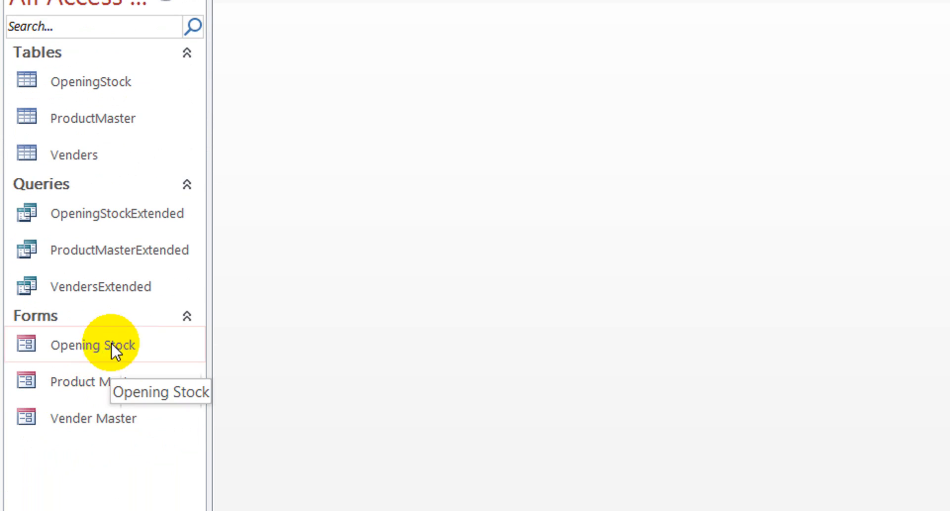
pyautogui.rightClick(118, 346)
pyautogui.click(210, 396)
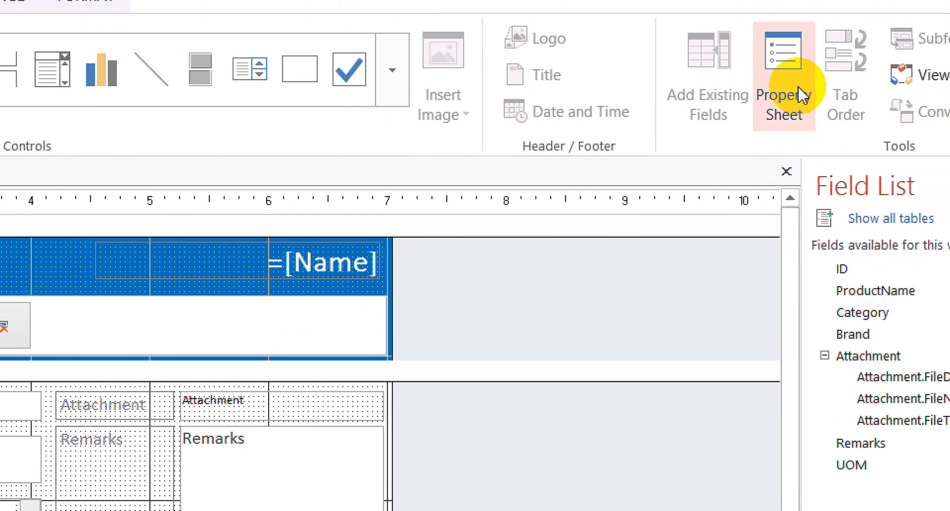
# Set the Opening Stock form's Record Source to the OpeningStockExtended query
pyautogui.click(780, 110)
pyautogui.click(942, 294)
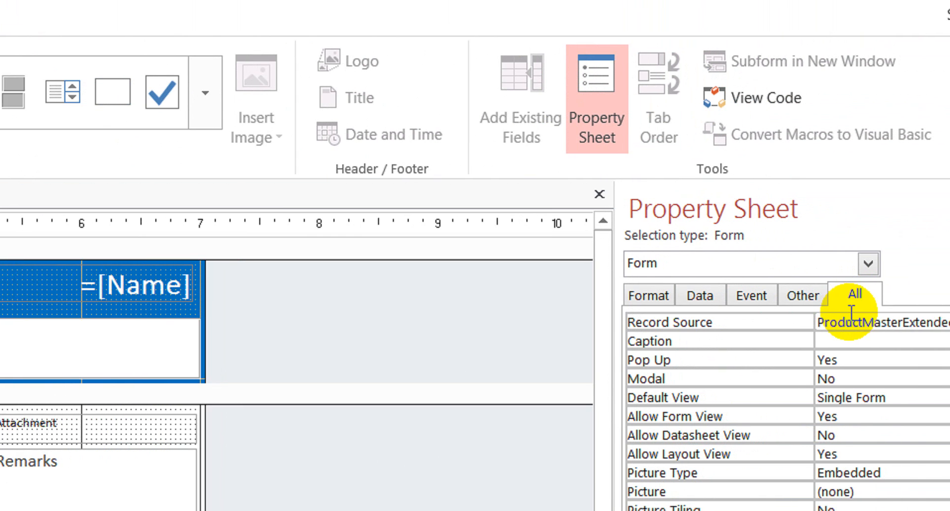
pyautogui.click(937, 341)
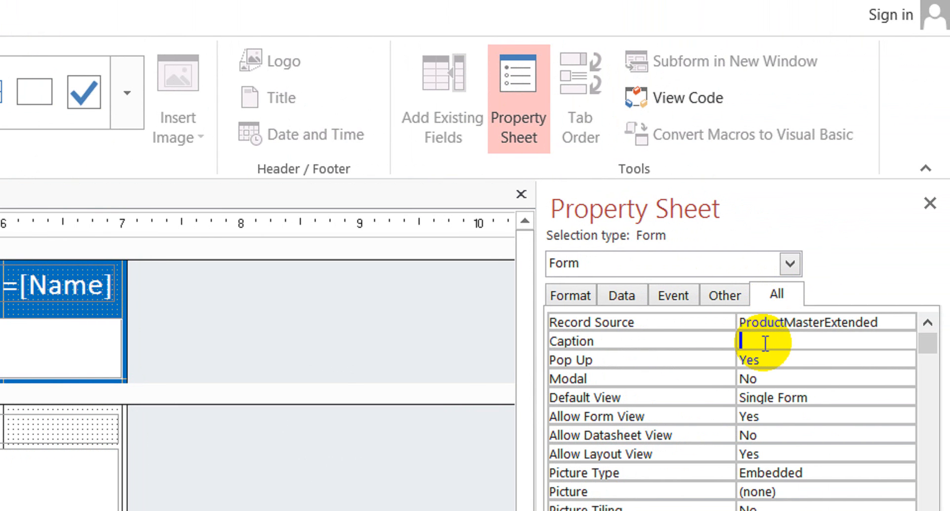
pyautogui.press('Up')
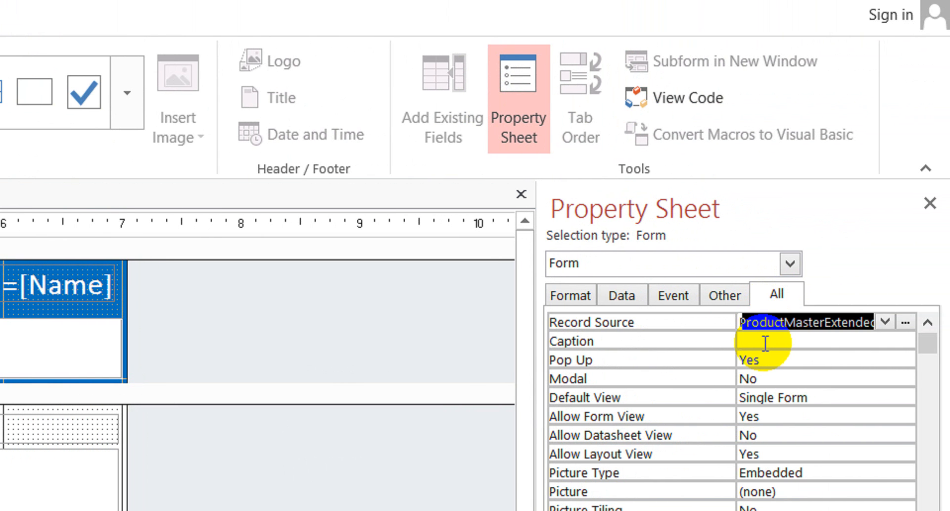
pyautogui.write('openingStock')
pyautogui.press('Right')
pyautogui.press('Right')
pyautogui.press('Right')
pyautogui.press('Right')
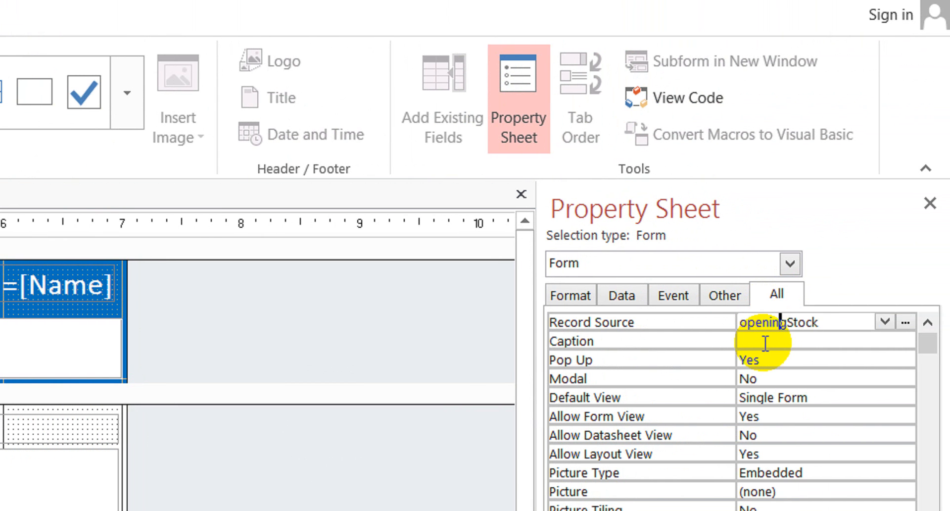
pyautogui.press('Right')
pyautogui.press('Right')
pyautogui.press('Right')
pyautogui.press('Right')
pyautogui.write('e')
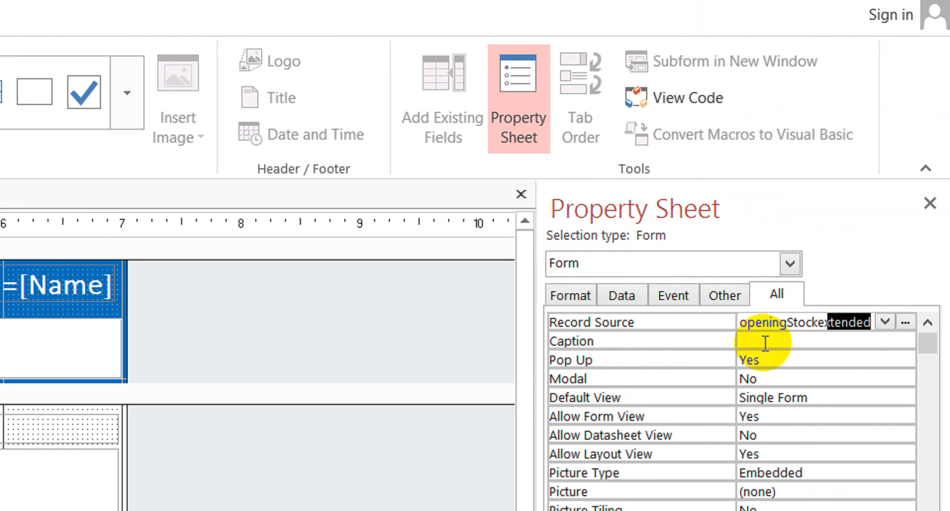
pyautogui.press('Return')
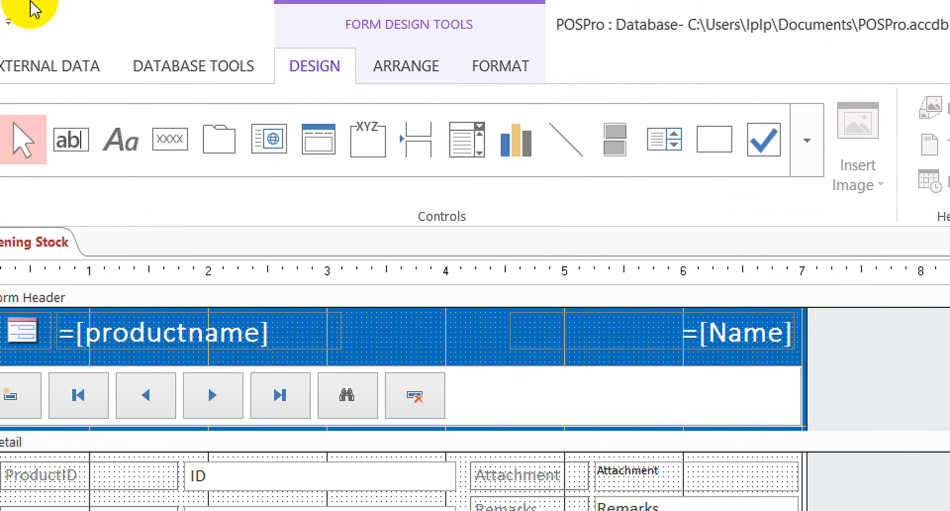
# Preview the Opening Stock form in Form view and return to Design view
pyautogui.click(113, 72)
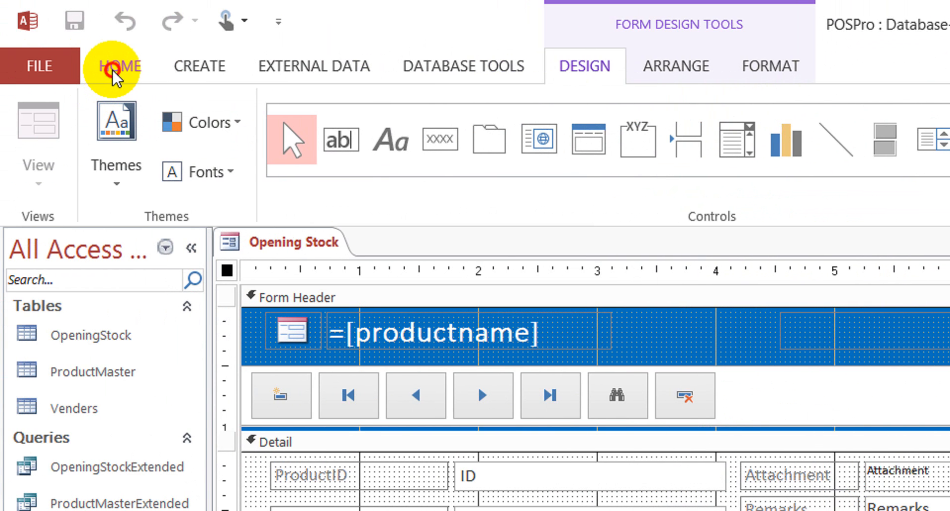
pyautogui.click(30, 118)
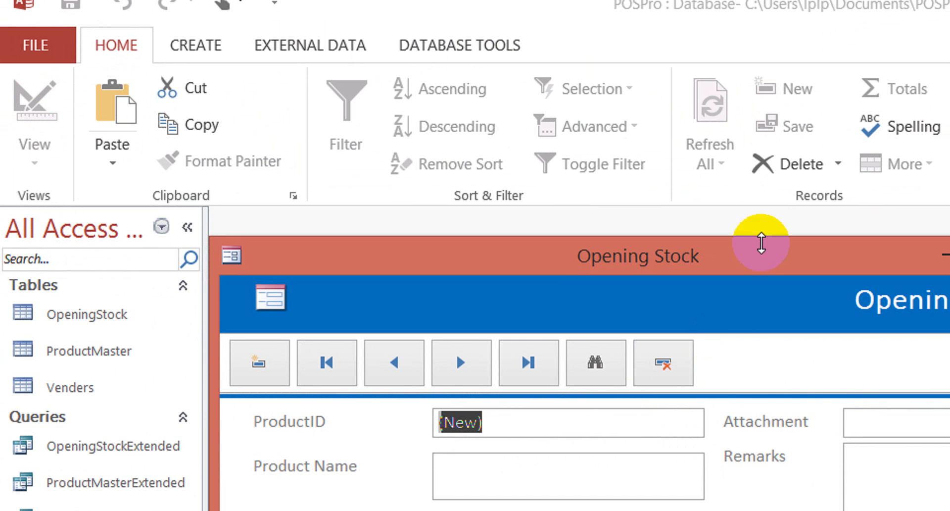
pyautogui.click(702, 301)
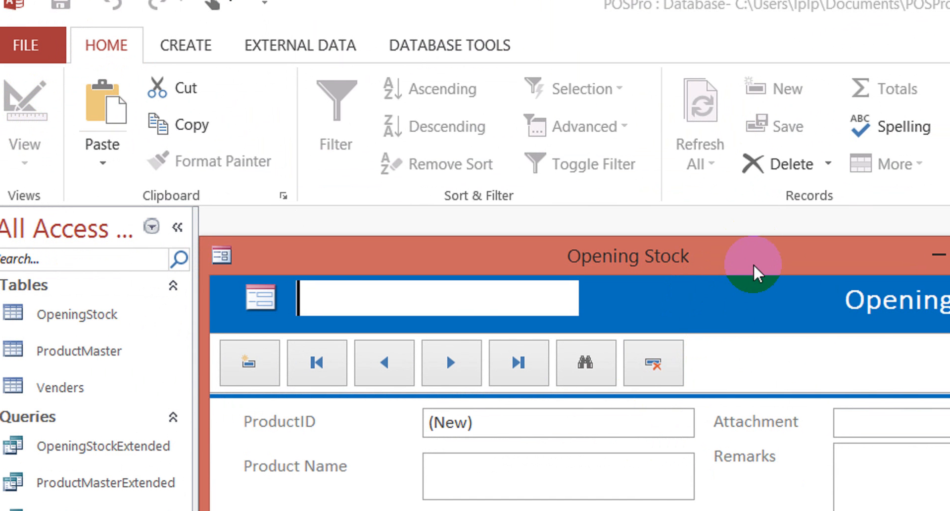
pyautogui.rightClick(755, 272)
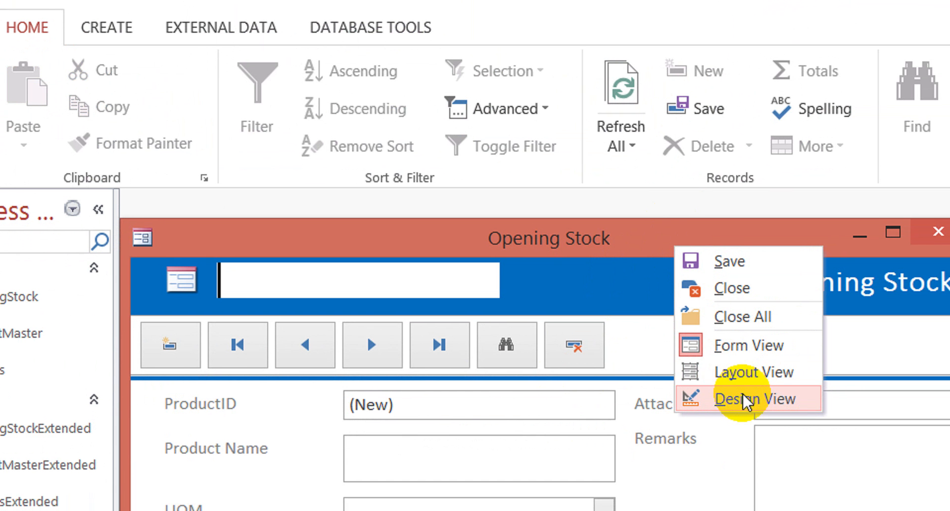
pyautogui.click(749, 416)
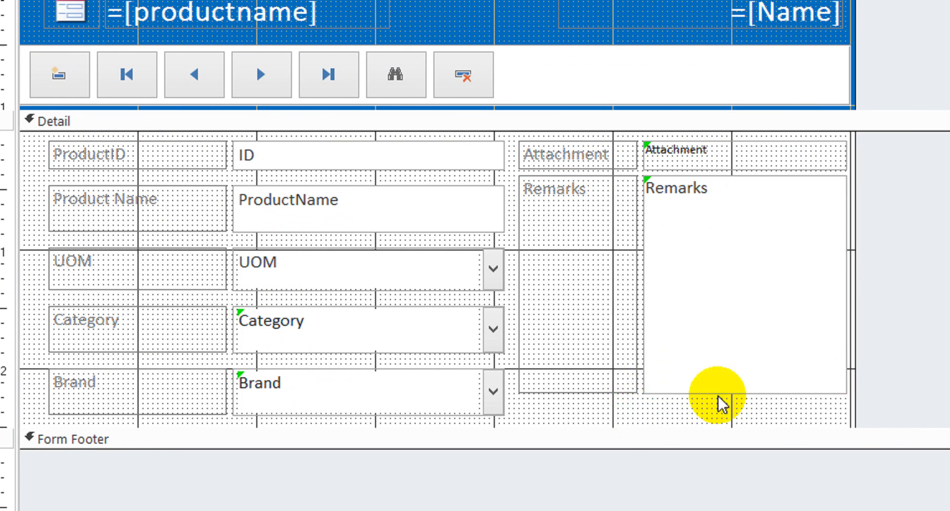
# Delete all field controls from the Detail section and the row of navigation buttons from the Form Header
pyautogui.moveTo(905, 396); pyautogui.dragTo(29, 149)
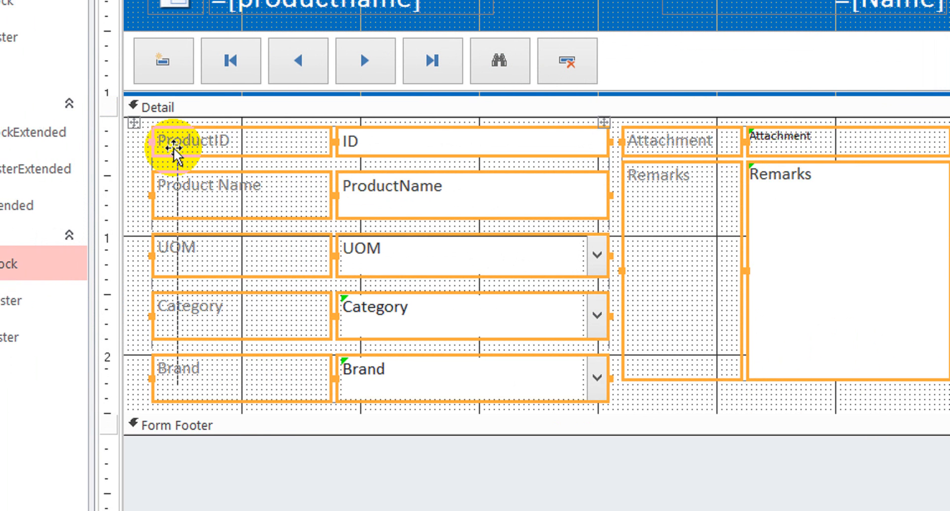
pyautogui.press('Delete')
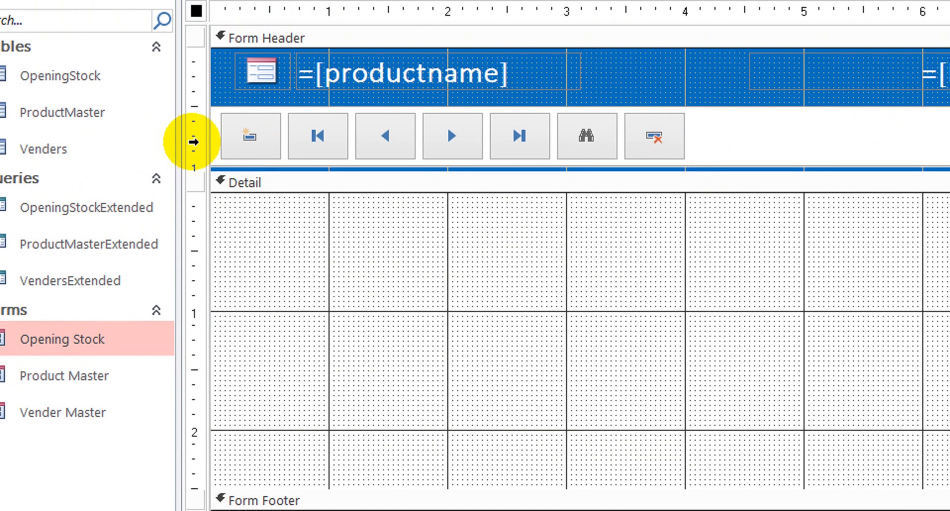
pyautogui.click(183, 142)
pyautogui.press('Delete')
# Shrink the Form Header to fit the title band and show the list of existing fields
pyautogui.click(477, 284)
pyautogui.moveTo(536, 168); pyautogui.dragTo(534, 127)
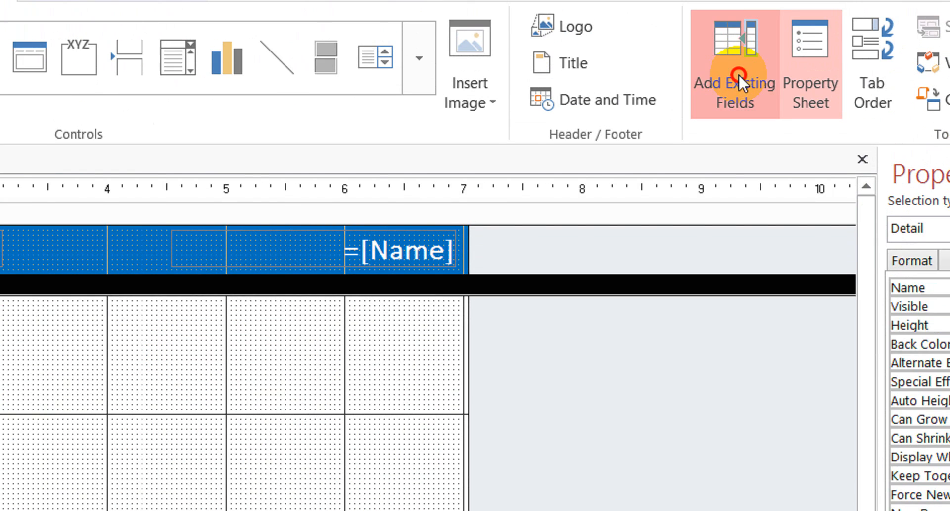
pyautogui.click(738, 75)
pyautogui.moveTo(835, 295); pyautogui.dragTo(138, 367)
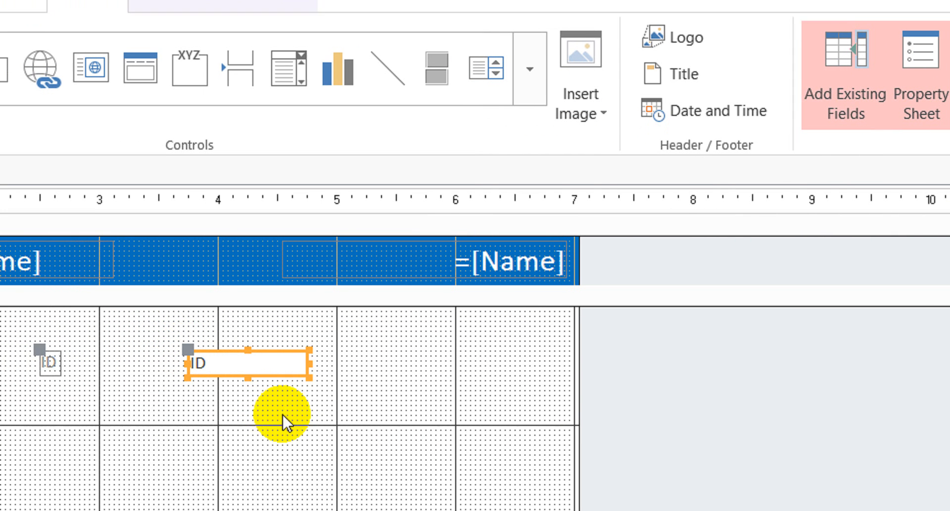
pyautogui.moveTo(268, 379); pyautogui.dragTo(39, 302)
pyautogui.press('Delete')
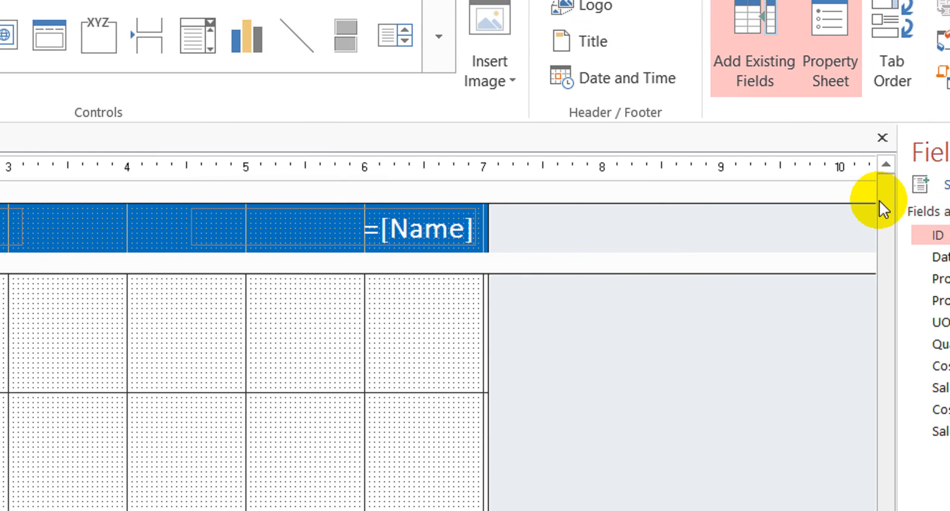
# Add the Date and ProductID fields to the Detail section, one below the other
pyautogui.click(758, 258)
pyautogui.moveTo(759, 257); pyautogui.dragTo(146, 324)
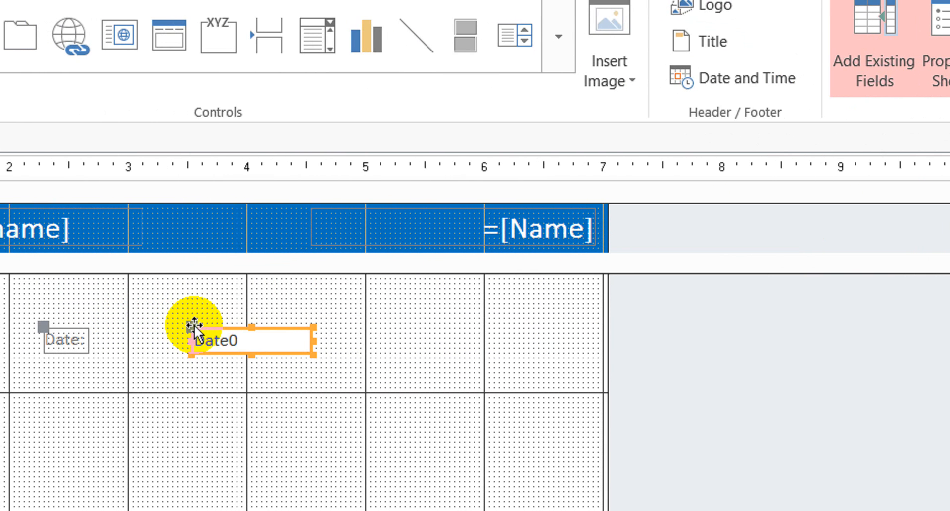
pyautogui.click(753, 281)
pyautogui.moveTo(752, 281); pyautogui.dragTo(117, 370)
# Arrange the Date and ProductID controls and their labels in a tabular layout
pyautogui.moveTo(259, 465); pyautogui.dragTo(0, 307)
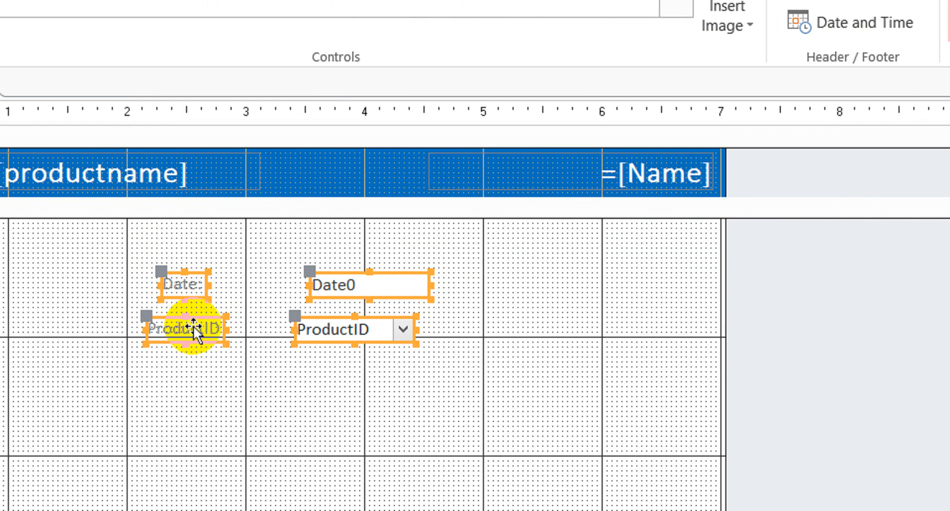
pyautogui.rightClick(188, 329)
pyautogui.moveTo(292, 424)
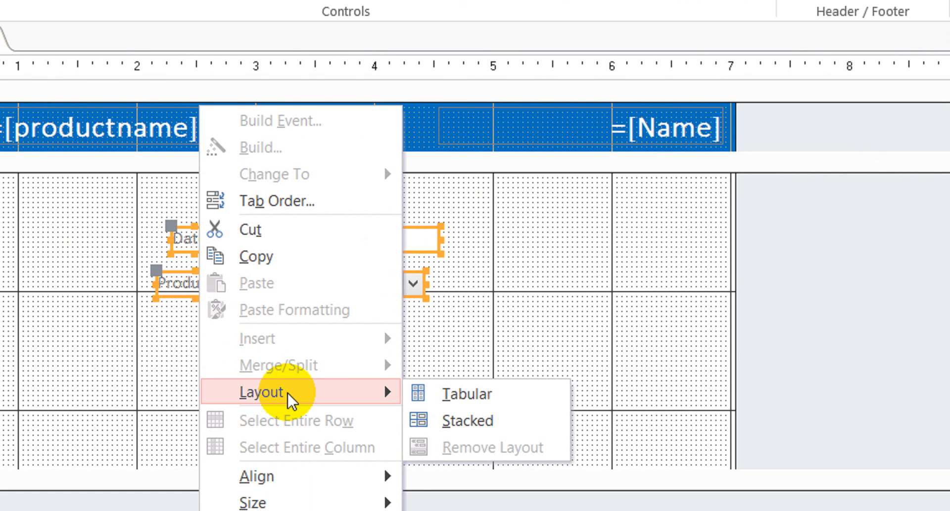
pyautogui.click(462, 428)
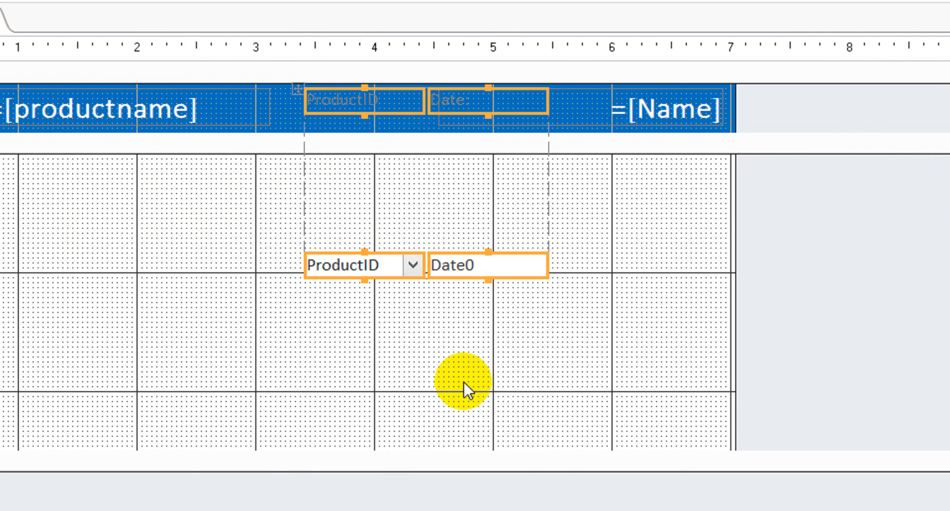
# Increase the Form Header's height and try to shift the ProductID and Date layout down
pyautogui.moveTo(424, 134); pyautogui.dragTo(426, 168)
pyautogui.moveTo(298, 116); pyautogui.dragTo(297, 191)
pyautogui.click(327, 171)
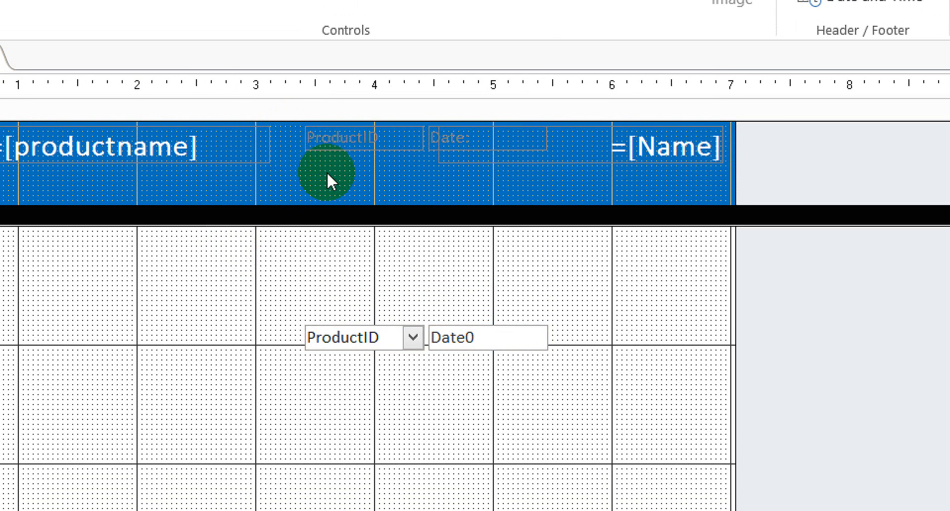
pyautogui.click(358, 146)
pyautogui.moveTo(300, 135); pyautogui.dragTo(300, 156)
pyautogui.moveTo(300, 187); pyautogui.dragTo(300, 191)
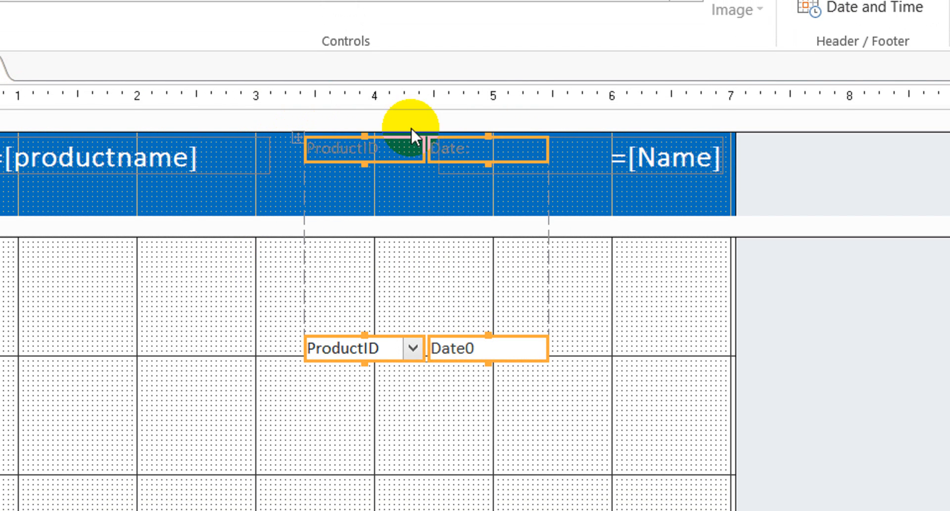
# Try to move only the ProductID and Date labels down within the Form Header
pyautogui.click(631, 283)
pyautogui.click(401, 147)
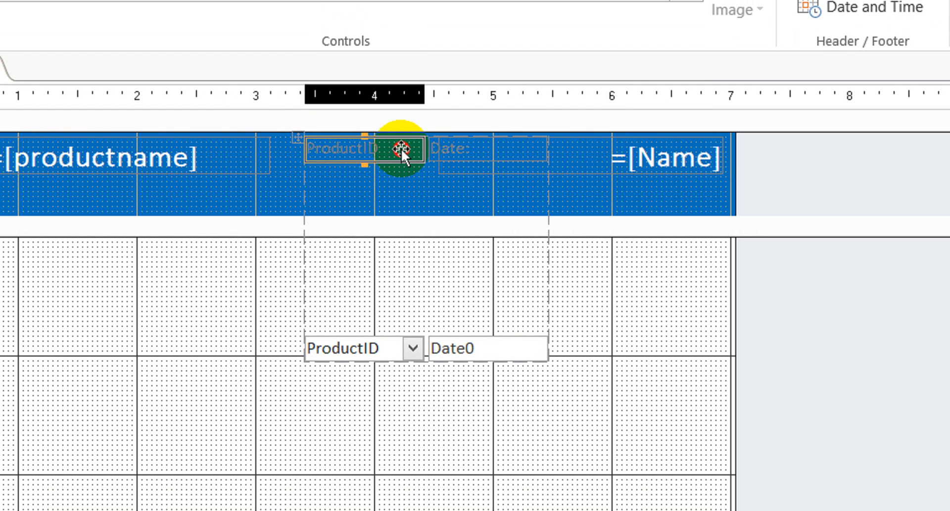
pyautogui.keyDown('shift'); pyautogui.click(473, 149); pyautogui.keyUp('shift')
pyautogui.moveTo(299, 137); pyautogui.dragTo(307, 210)
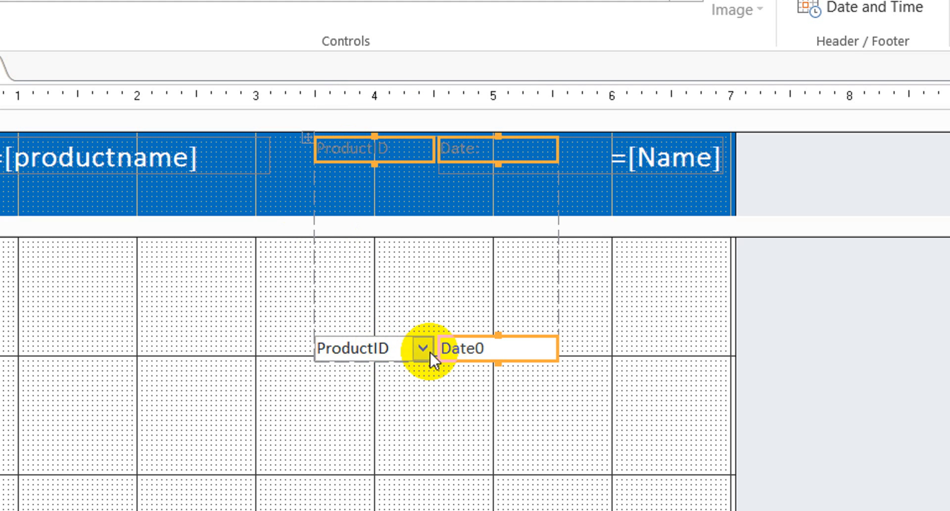
pyautogui.keyDown('shift'); pyautogui.click(418, 158); pyautogui.keyUp('shift')
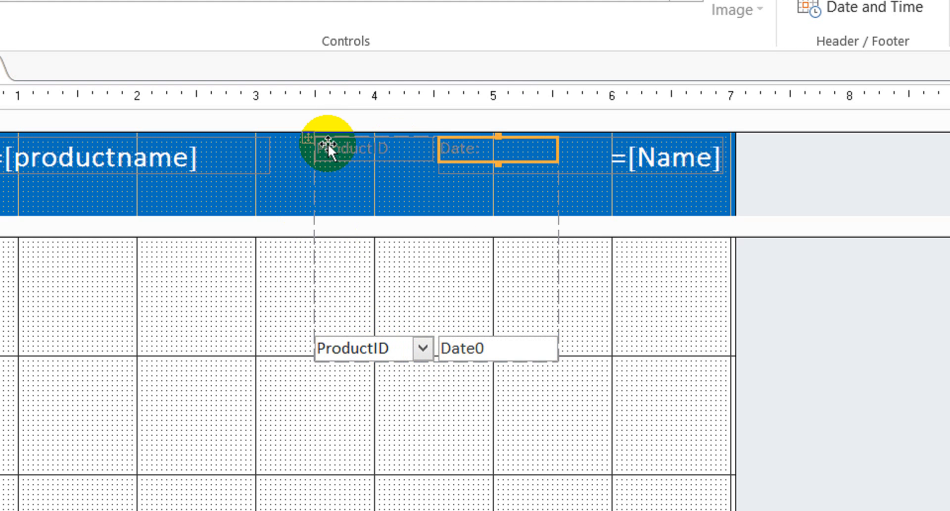
pyautogui.click(309, 139)
pyautogui.click(315, 164)
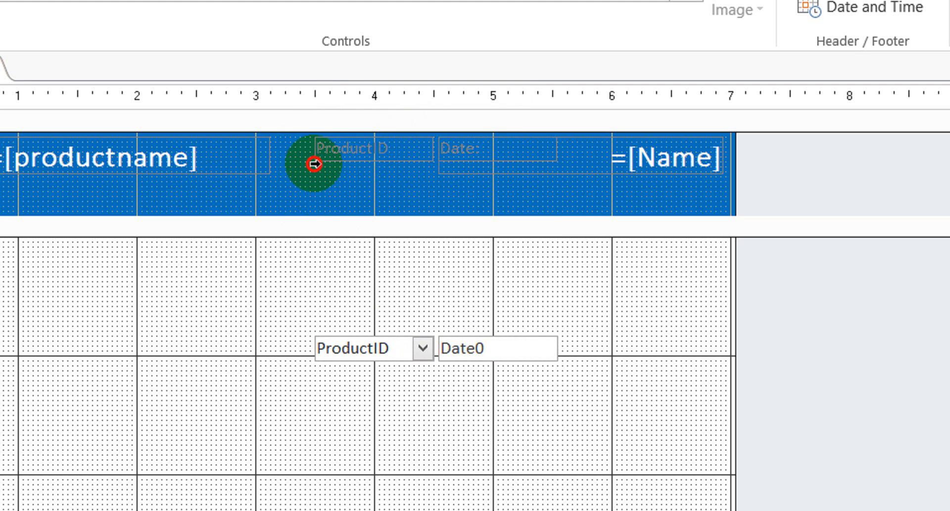
# Format the ProductID and Date labels in the Form Header as bold white text
pyautogui.click(349, 148)
pyautogui.keyDown('shift'); pyautogui.click(475, 143); pyautogui.keyUp('shift')
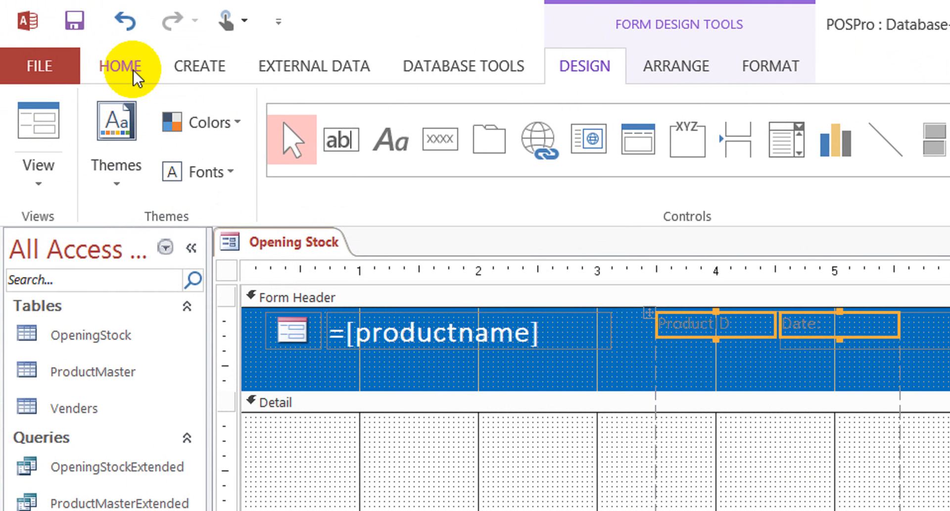
pyautogui.click(133, 70)
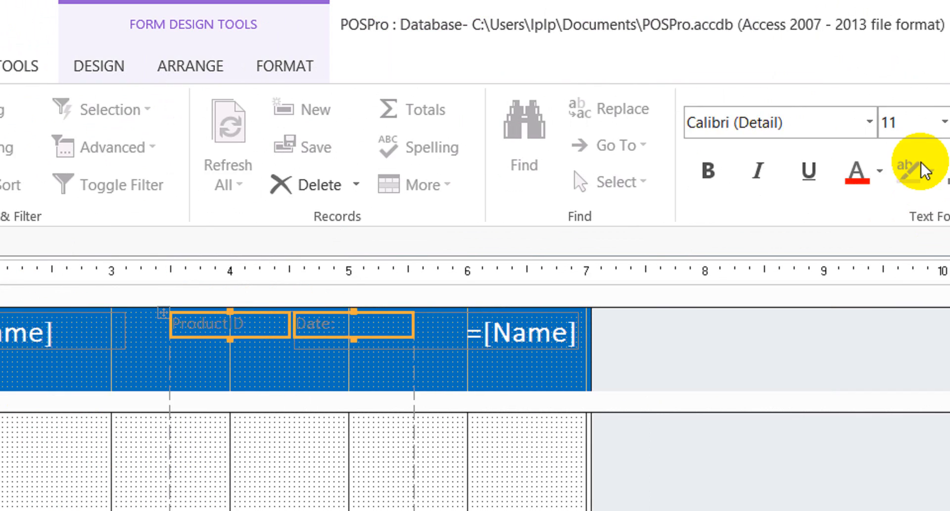
pyautogui.click(880, 170)
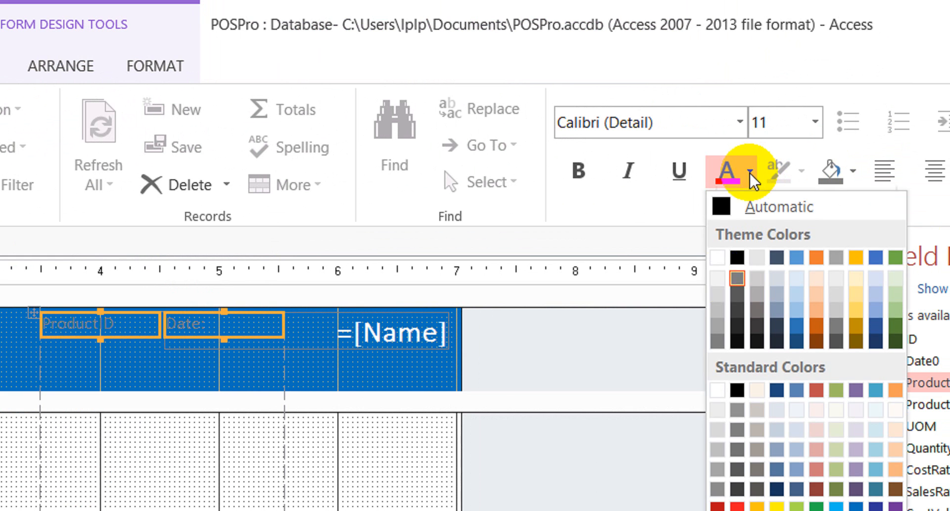
pyautogui.click(718, 258)
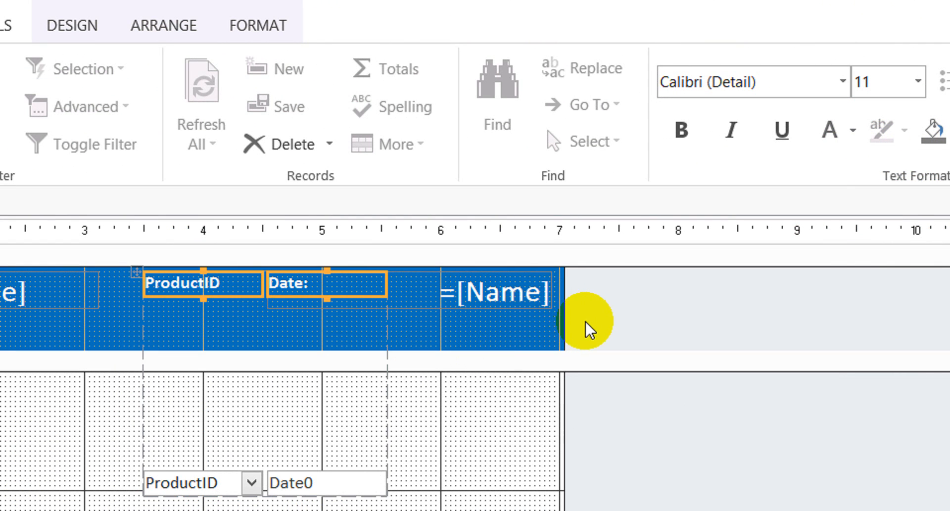
# Extend the Form Header further down and move the ProductID and Date labels beneath the title line
pyautogui.click(509, 286)
pyautogui.click(509, 286)
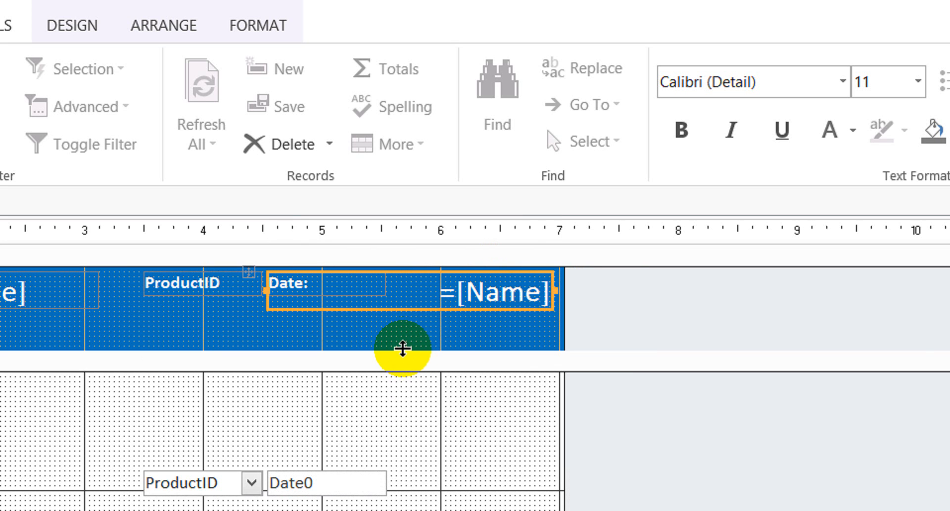
pyautogui.moveTo(403, 349); pyautogui.dragTo(402, 375)
pyautogui.click(674, 322)
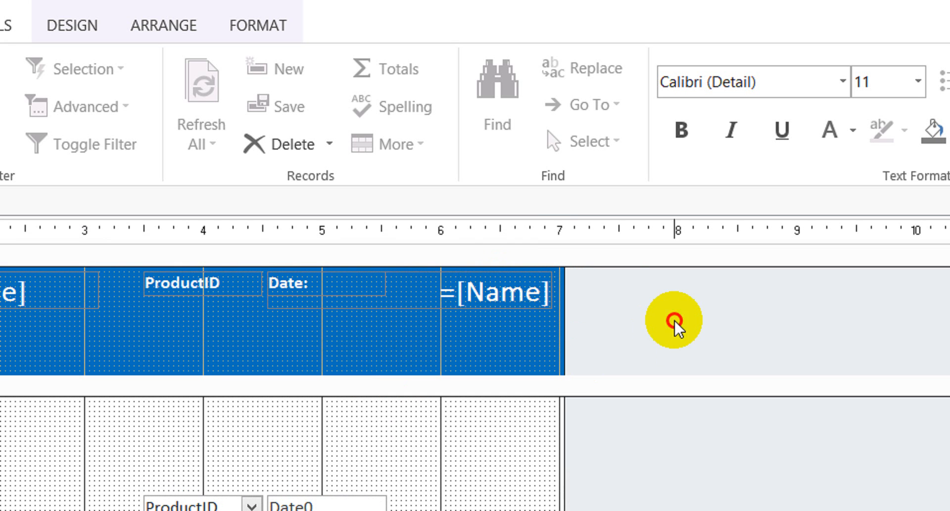
pyautogui.click(249, 284)
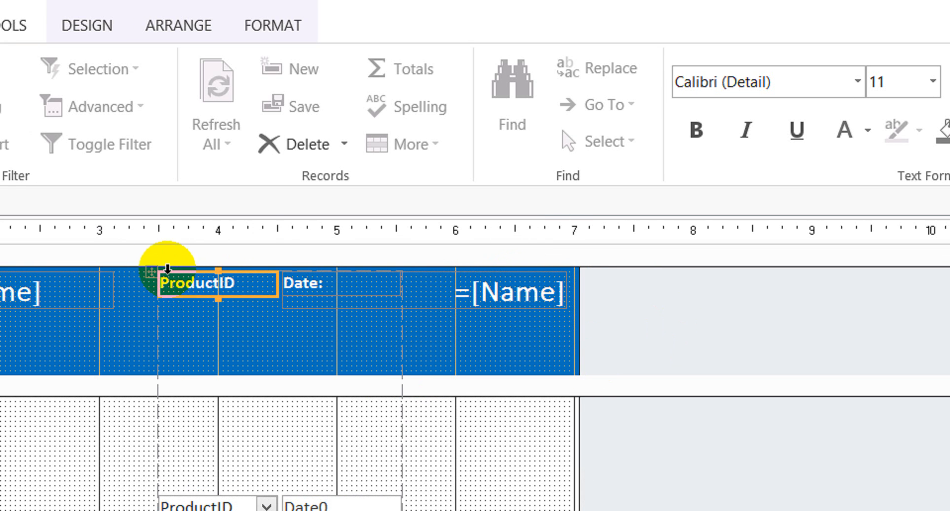
pyautogui.moveTo(216, 295); pyautogui.dragTo(188, 367)
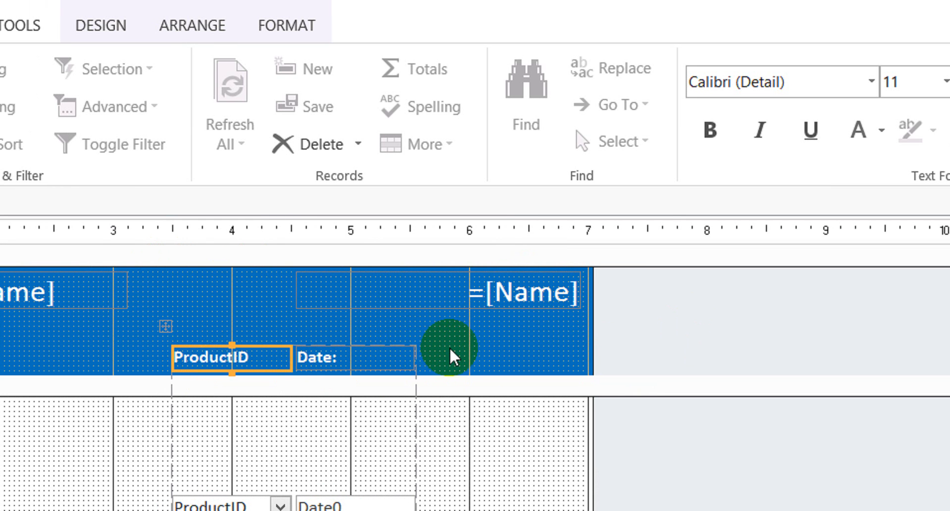
# Move the whole ProductID and Date tabular layout to the form's left edge
pyautogui.moveTo(166, 327); pyautogui.dragTo(179, 342)
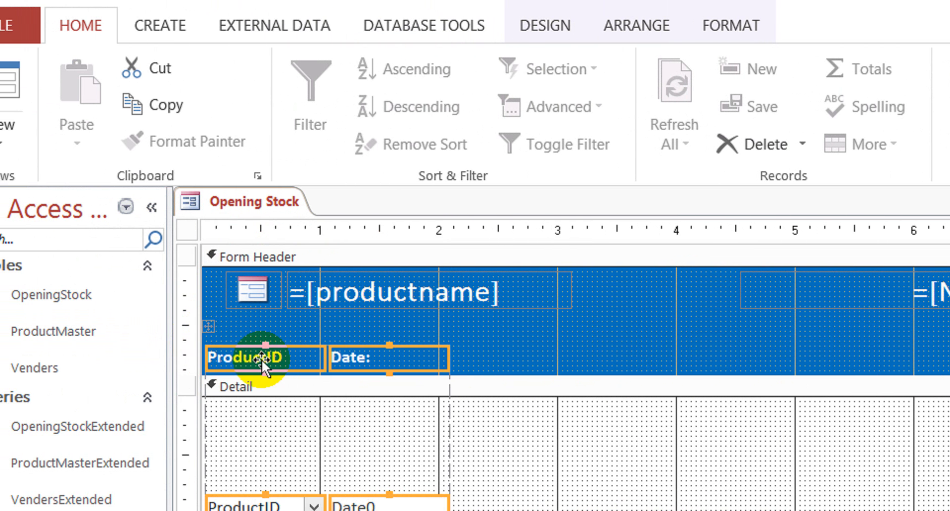
pyautogui.click(300, 347)
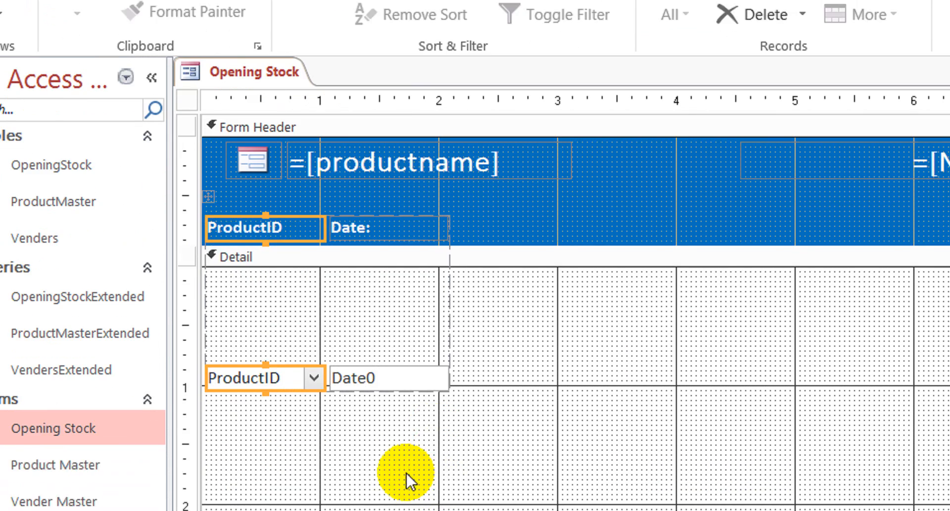
pyautogui.click(405, 438)
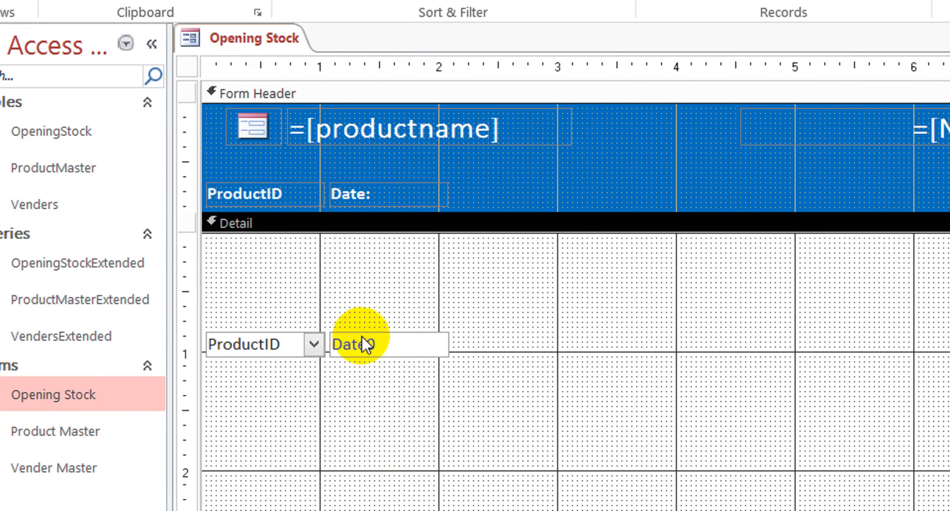
# Raise the column labels slightly towards the title and shrink the Form Header to end just below them
pyautogui.click(291, 185)
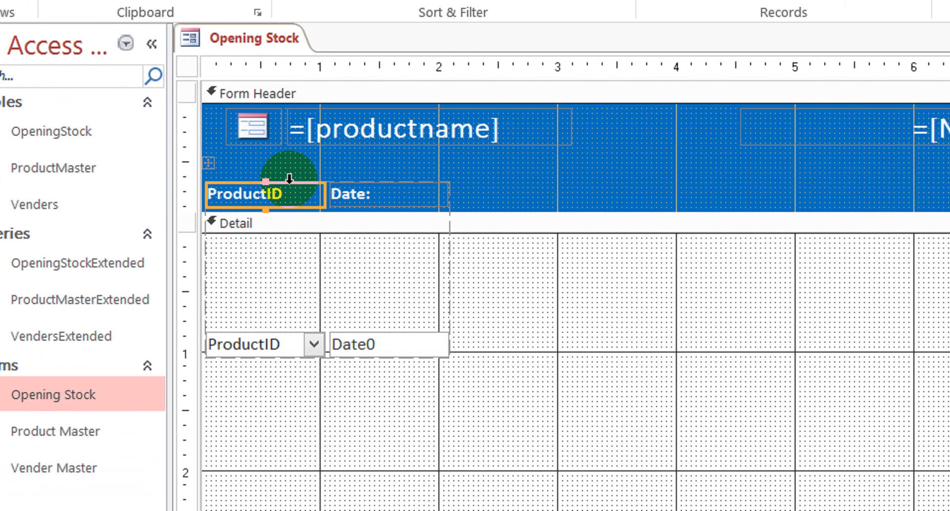
pyautogui.moveTo(289, 184); pyautogui.dragTo(292, 169)
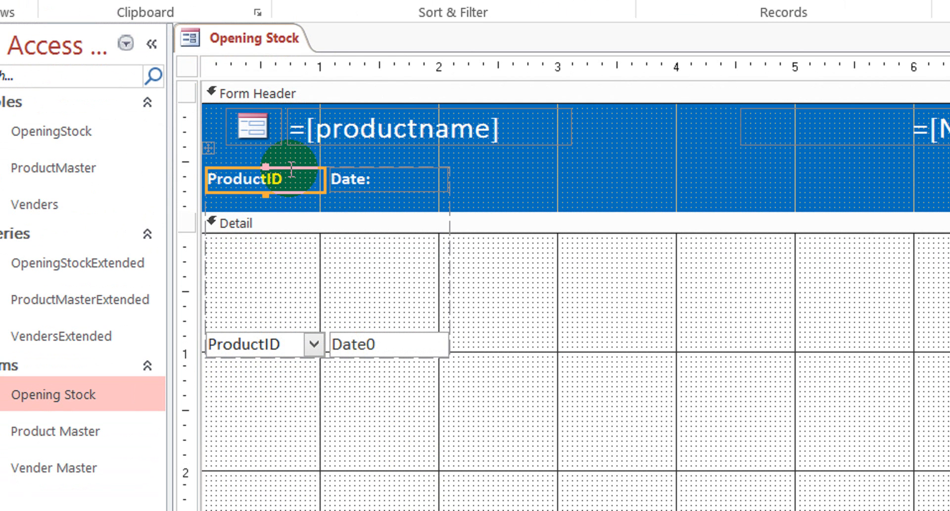
pyautogui.moveTo(291, 208); pyautogui.dragTo(294, 190)
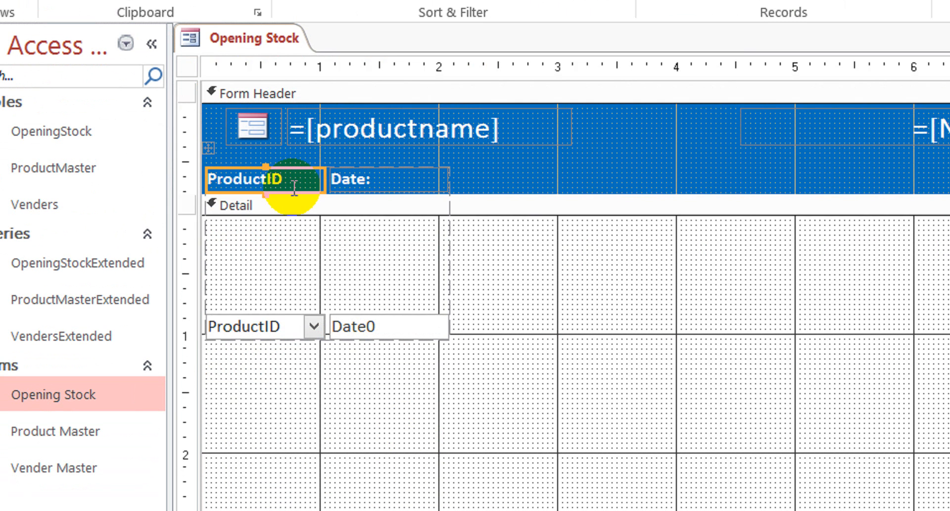
# Move the ProductID and Date0 controls up to the top of the Detail section
pyautogui.click(535, 292)
pyautogui.moveTo(422, 404); pyautogui.dragTo(257, 302)
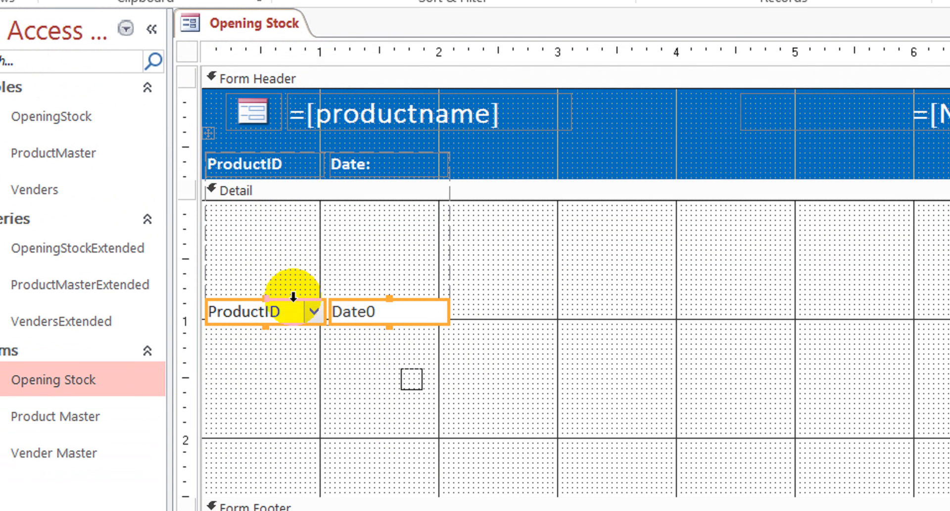
pyautogui.moveTo(286, 298); pyautogui.dragTo(285, 208)
pyautogui.click(512, 266)
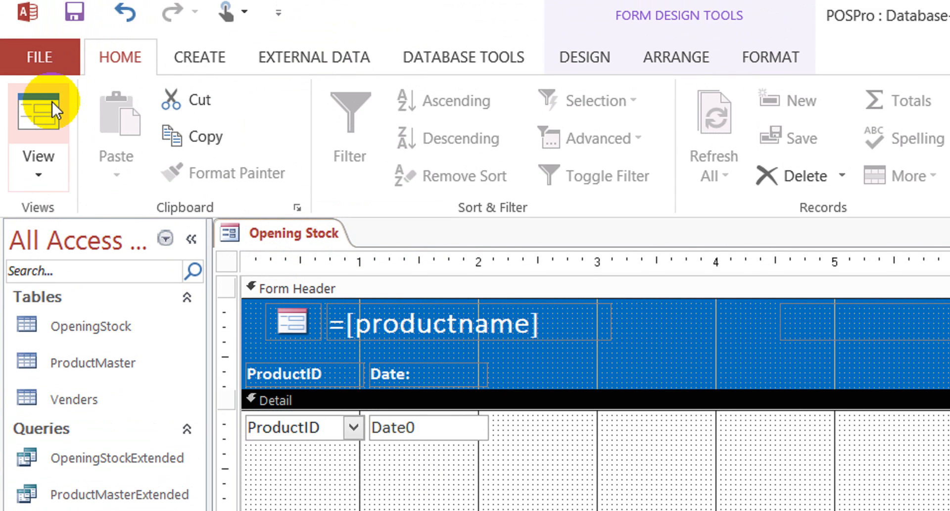
# Preview the Opening Stock form in Form View, and return to Design View
pyautogui.click(47, 104)
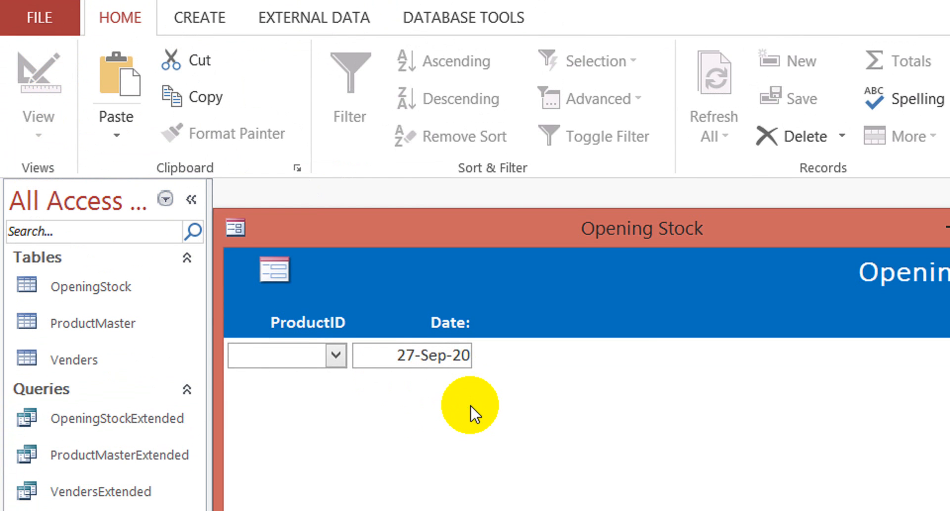
pyautogui.rightClick(470, 447)
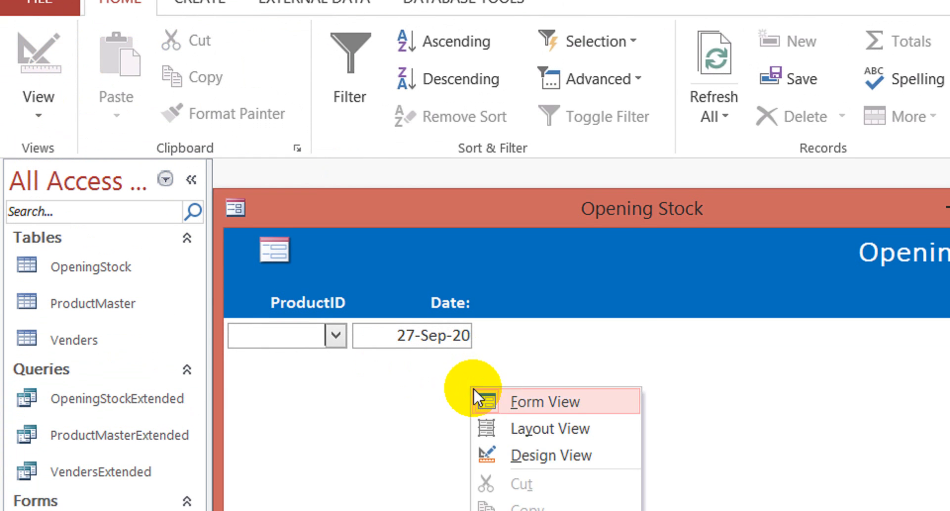
pyautogui.click(568, 384)
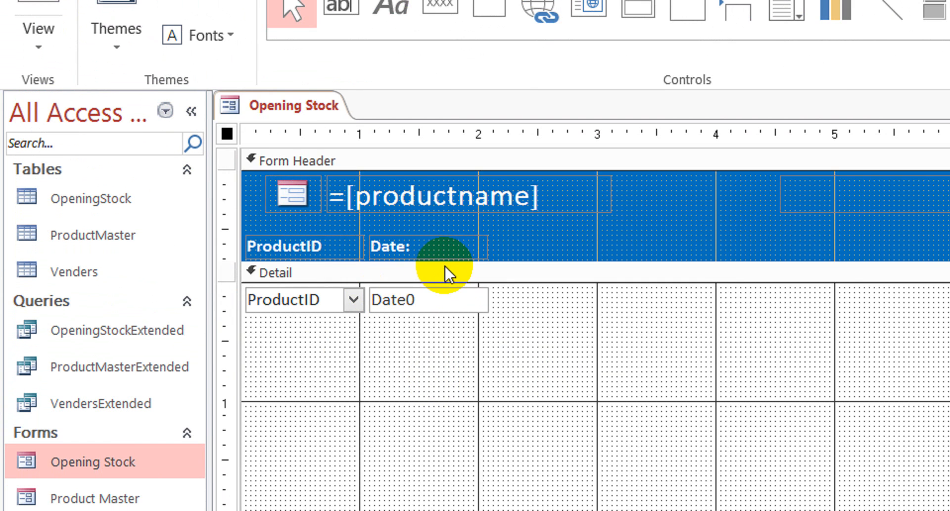
# Try moving only the Date label ahead of the ProductID label, and undo the move
pyautogui.click(423, 252)
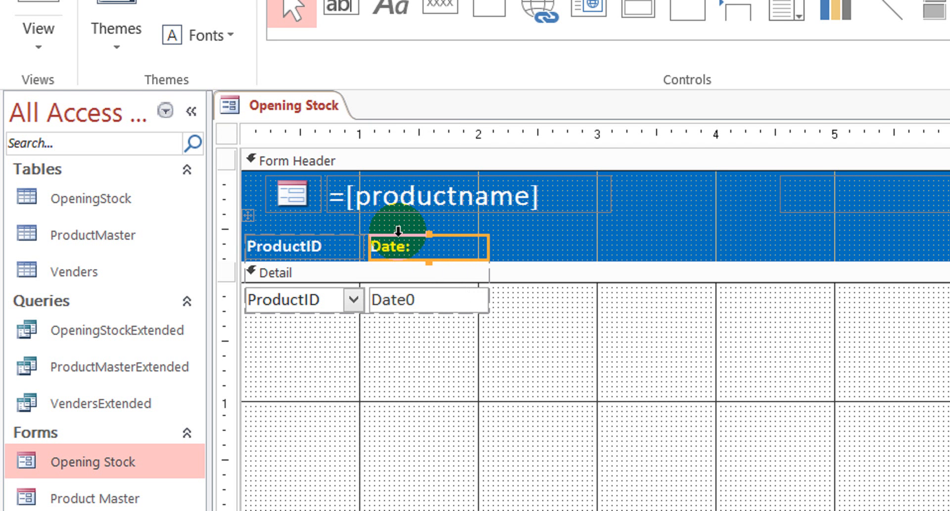
pyautogui.moveTo(415, 240); pyautogui.dragTo(251, 245)
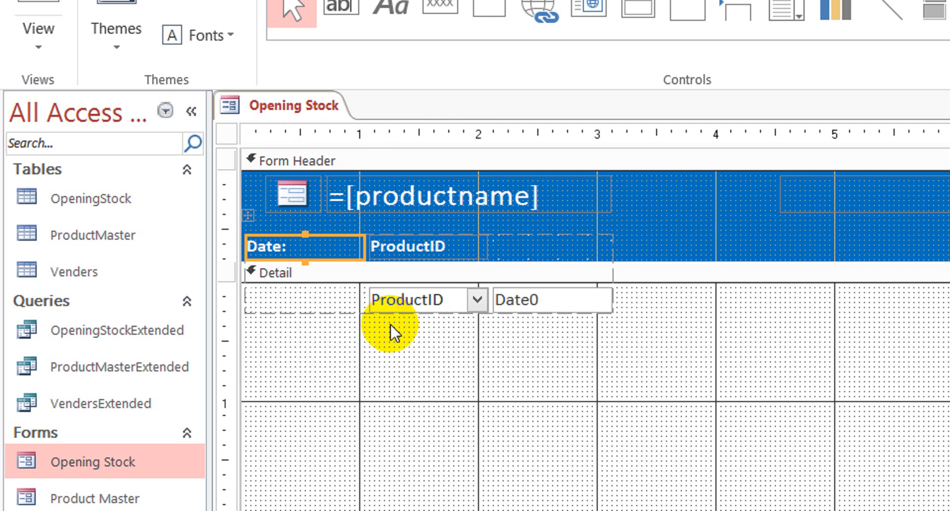
pyautogui.hotkey('ctrl', 'z')
# Move the Date label together with its Date0 text box ahead of the ProductID column
pyautogui.click(465, 300)
pyautogui.click(421, 230)
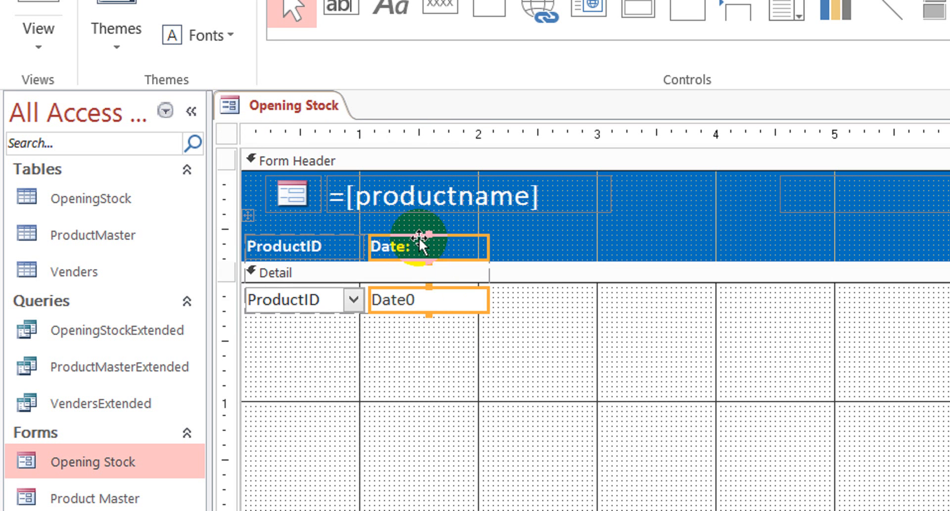
pyautogui.moveTo(420, 243); pyautogui.dragTo(340, 241)
pyautogui.moveTo(258, 245); pyautogui.dragTo(259, 246)
pyautogui.click(545, 349)
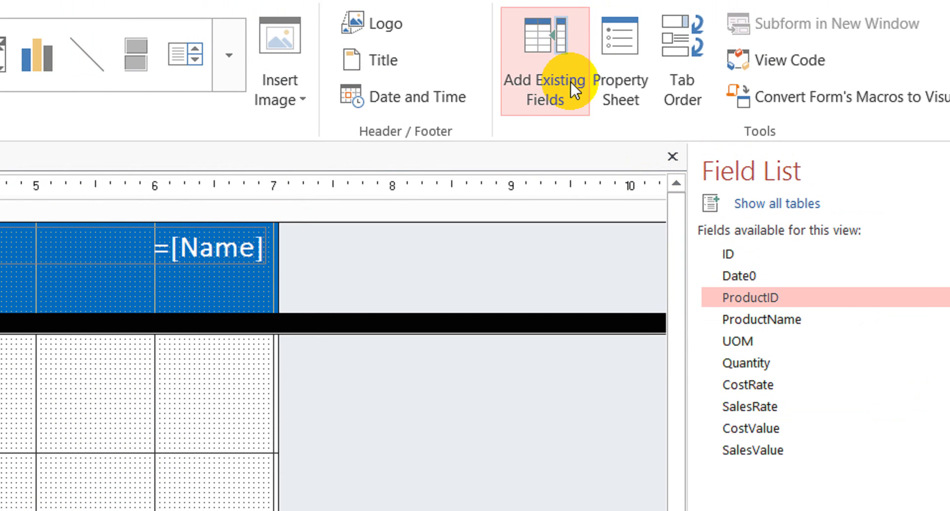
# Add the ProductName, UOM and Quantity fields to the tabular layout, in that order after ProductID
pyautogui.moveTo(737, 326); pyautogui.dragTo(0, 310)
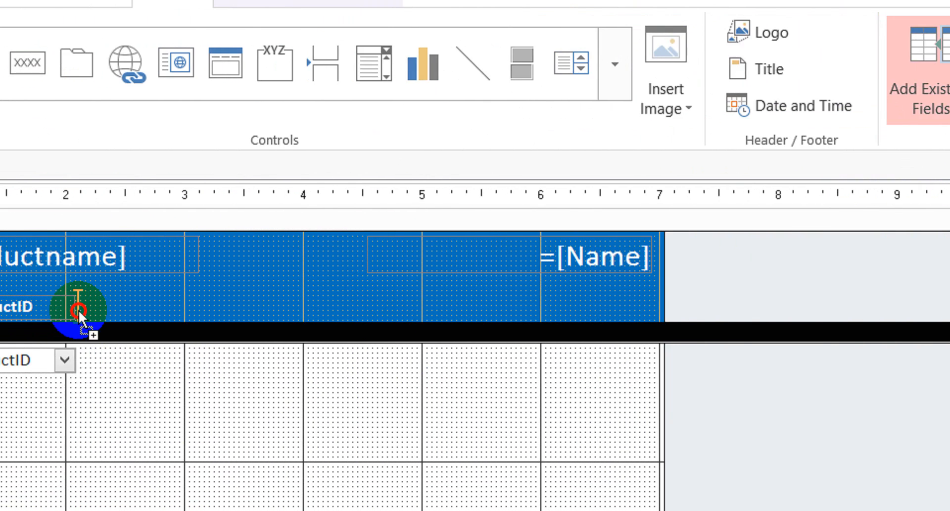
pyautogui.moveTo(79, 310); pyautogui.dragTo(79, 310)
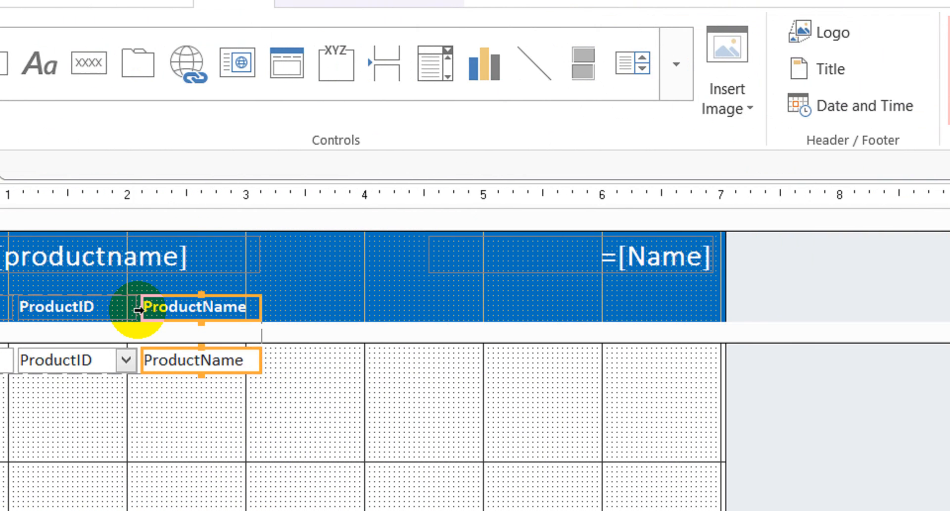
pyautogui.moveTo(766, 352); pyautogui.dragTo(0, 324)
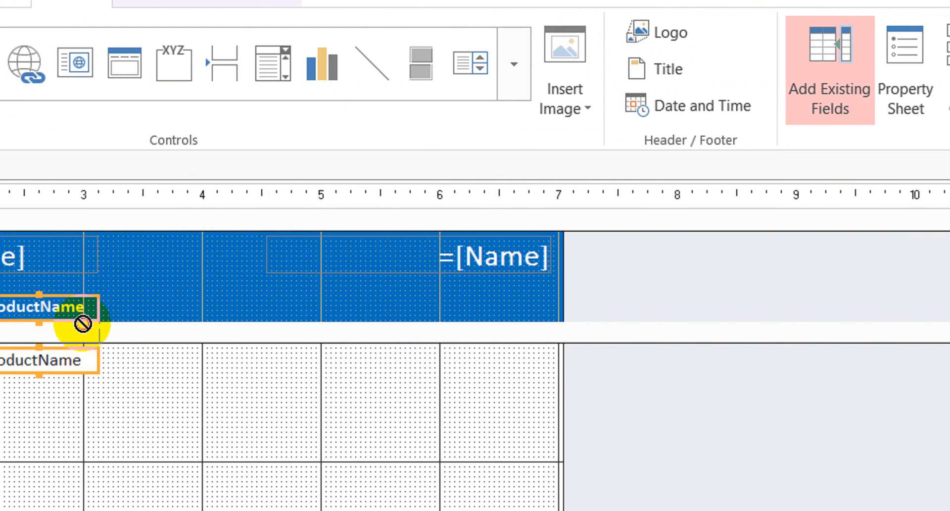
pyautogui.moveTo(83, 324); pyautogui.dragTo(108, 322)
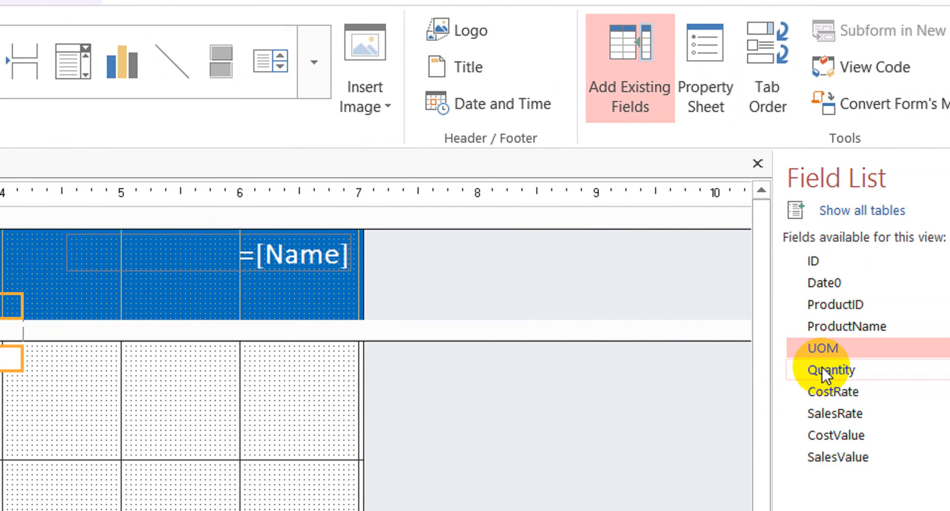
pyautogui.click(822, 370)
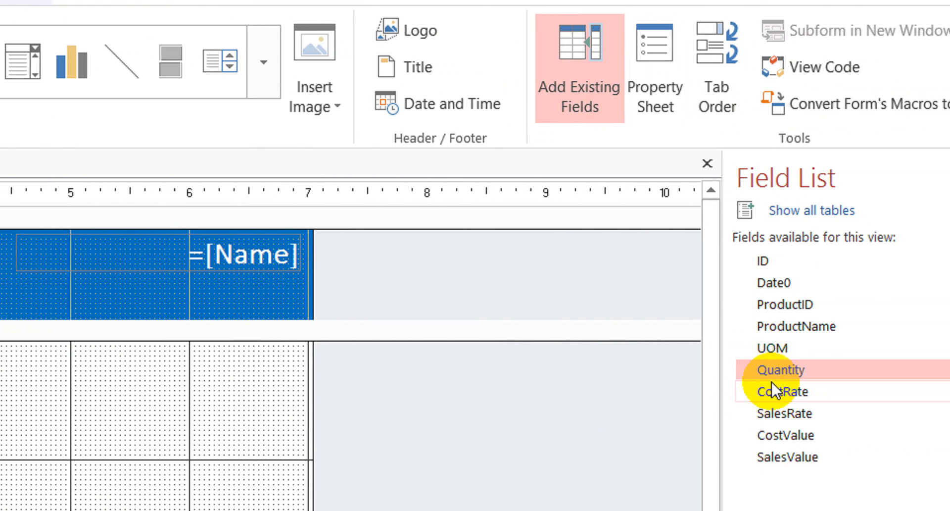
pyautogui.moveTo(816, 371); pyautogui.dragTo(1, 302)
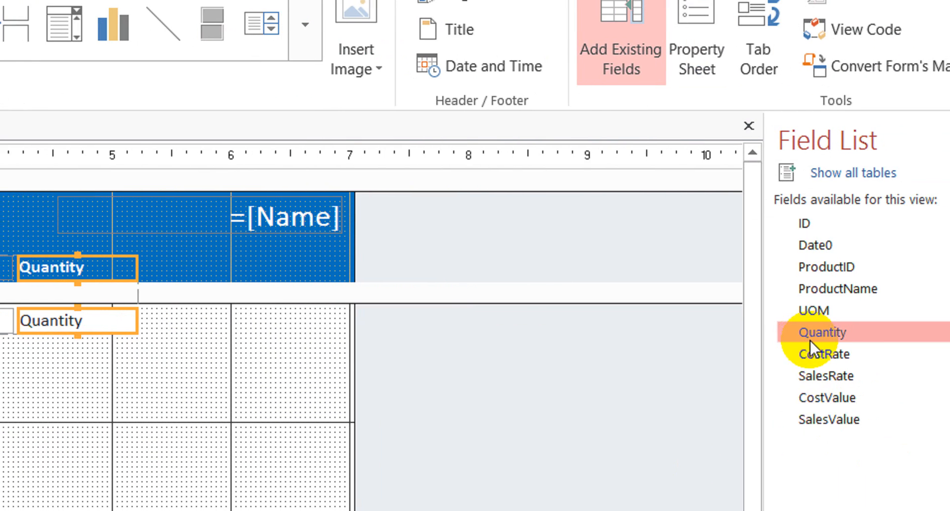
# Add the CostRate and SalesRate fields to the tabular layout, in that order after Quantity
pyautogui.click(758, 354)
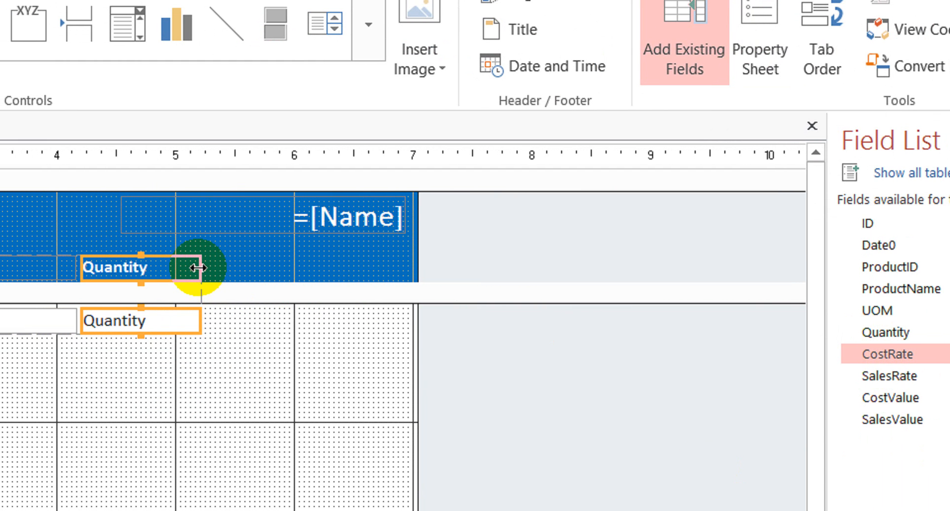
pyautogui.click(280, 364)
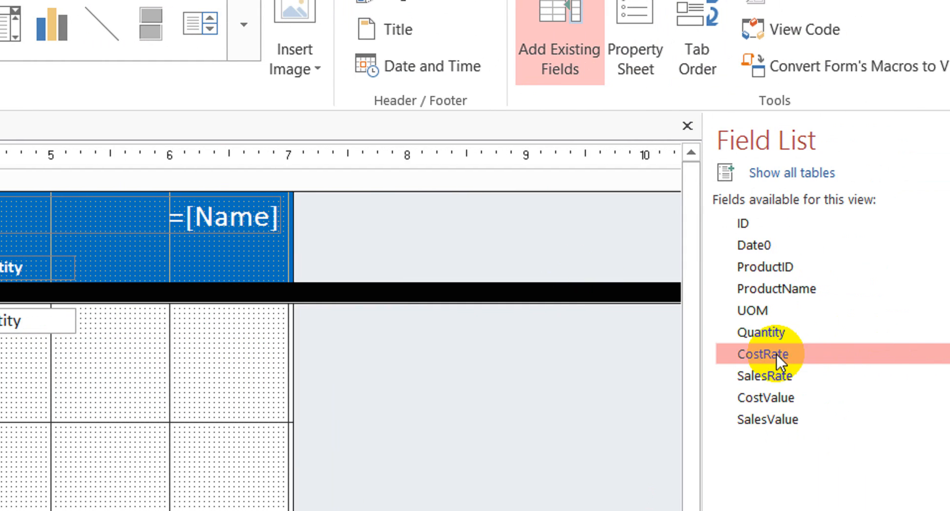
pyautogui.moveTo(761, 353); pyautogui.dragTo(96, 269)
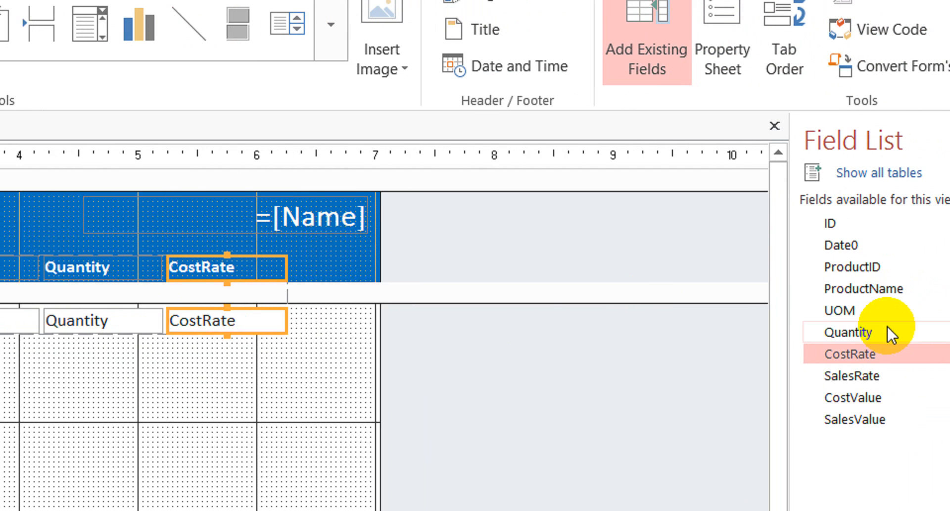
pyautogui.click(866, 376)
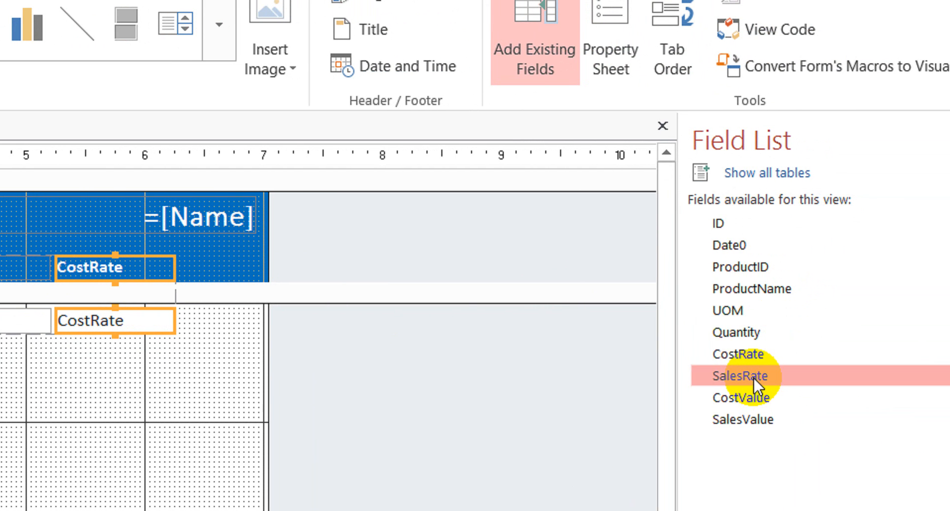
pyautogui.moveTo(752, 375); pyautogui.dragTo(171, 267)
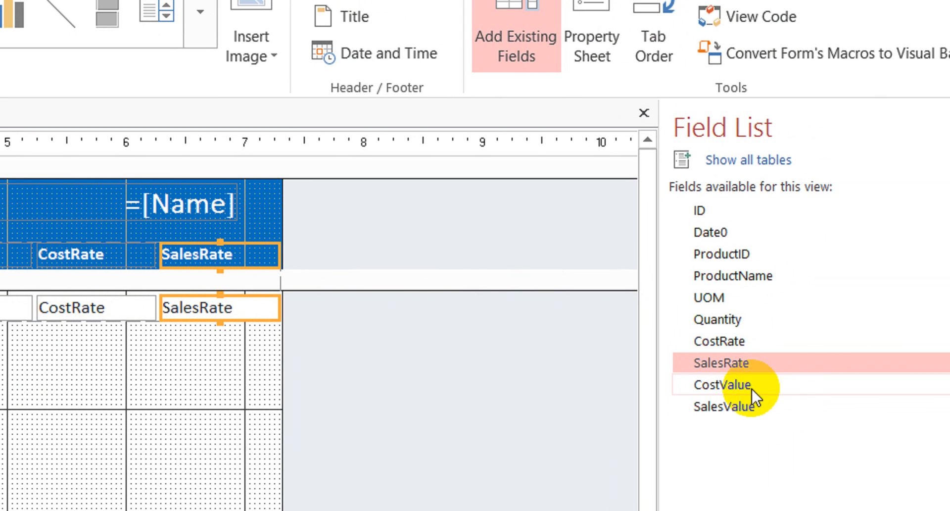
# Add the CostValue and SalesValue fields to the tabular layout, in that order after SalesRate
pyautogui.click(782, 401)
pyautogui.moveTo(736, 382); pyautogui.dragTo(435, 286)
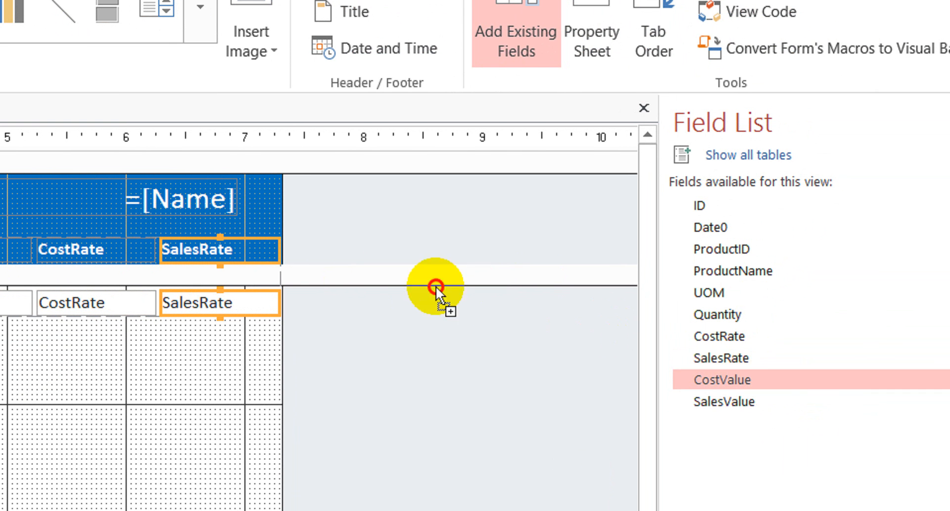
pyautogui.moveTo(282, 264); pyautogui.dragTo(274, 255)
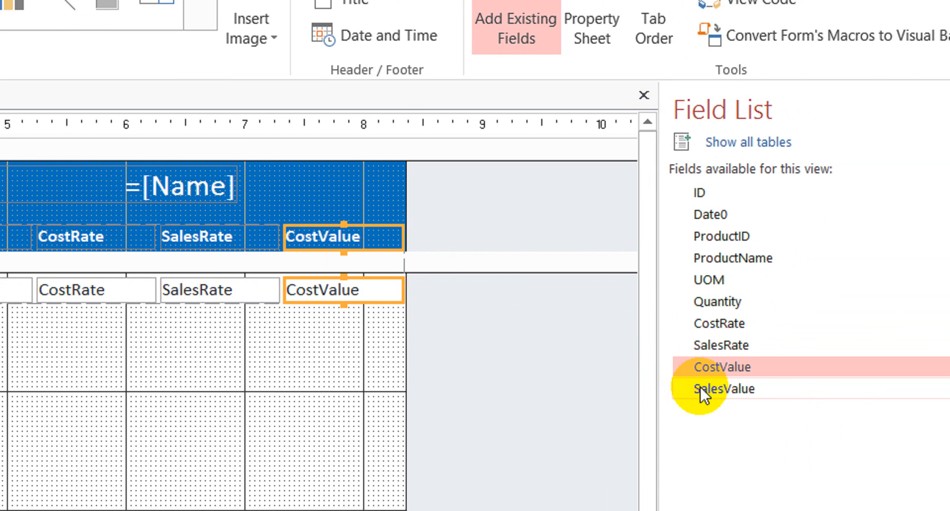
pyautogui.click(700, 387)
pyautogui.moveTo(699, 384); pyautogui.dragTo(399, 226)
pyautogui.click(298, 331)
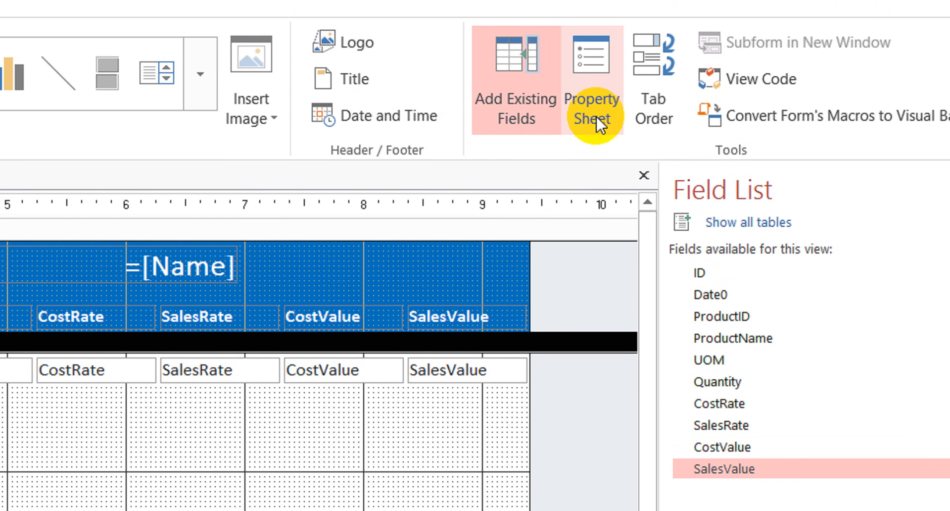
# Show the properties of the whole Opening Stock form and look through its format, data and event settings
pyautogui.click(596, 117)
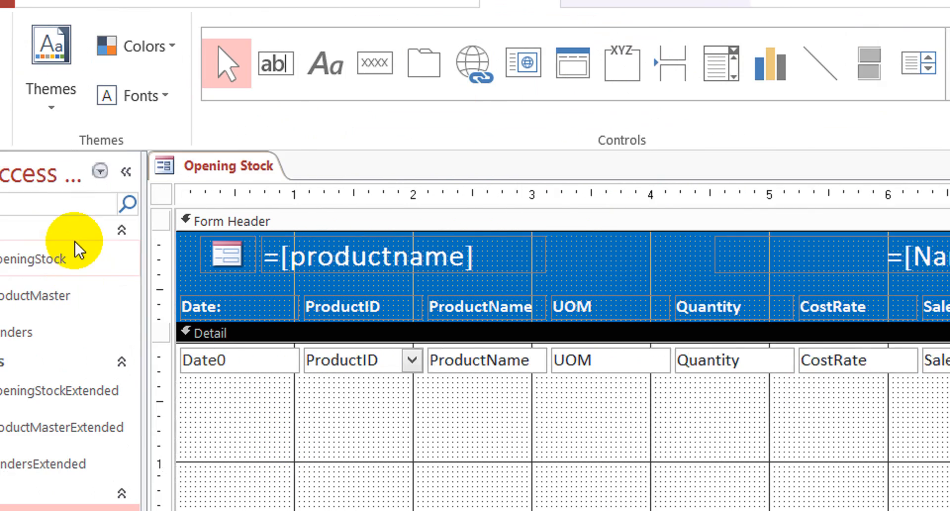
pyautogui.click(207, 194)
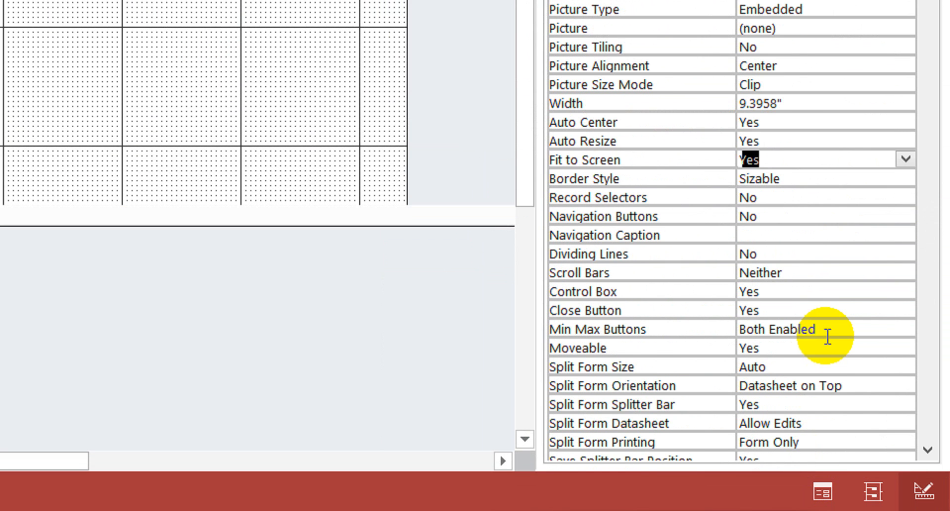
pyautogui.press('Down')
pyautogui.press('Down')
pyautogui.press('Down')
pyautogui.press('Down')
pyautogui.press('Down')
pyautogui.press('Down')
pyautogui.press('Down')
pyautogui.press('Down')
pyautogui.scroll(-6, 827, 337)
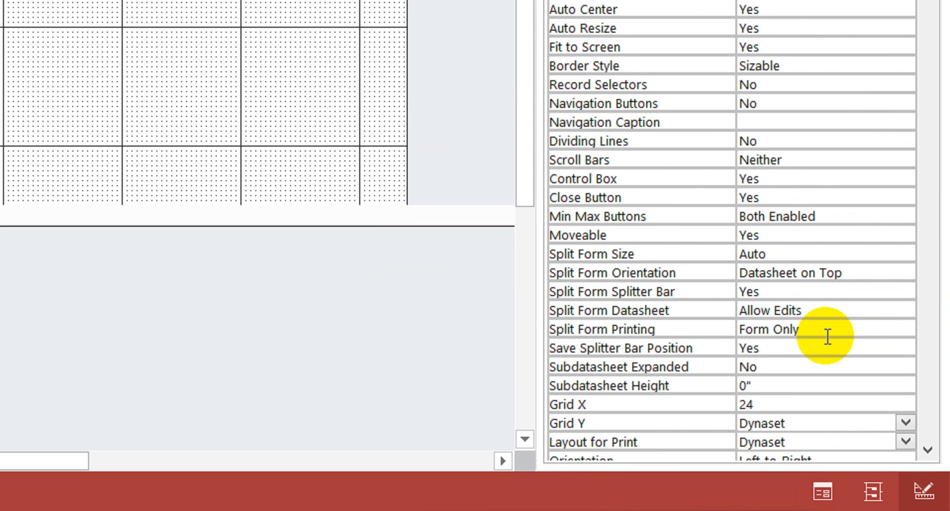
pyautogui.scroll(-10, 827, 337)
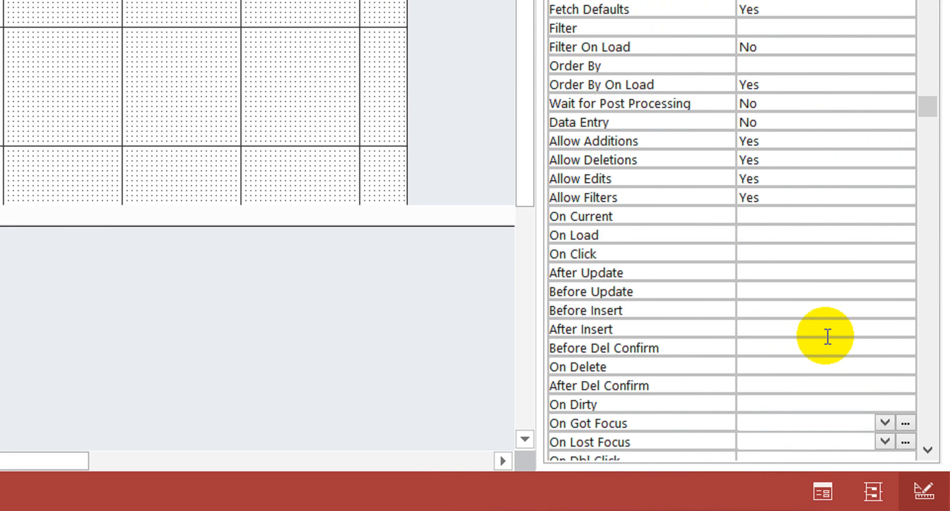
pyautogui.scroll(-5, 827, 336)
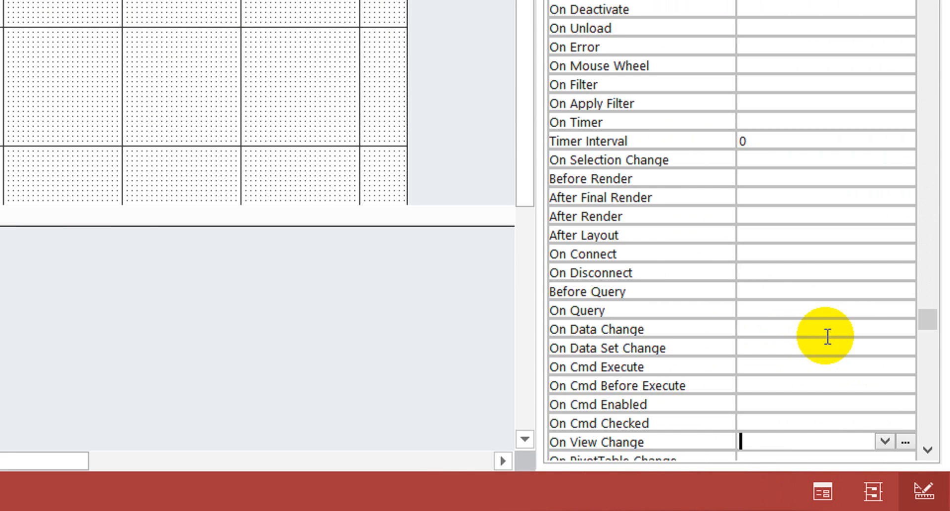
pyautogui.scroll(-2, 827, 336)
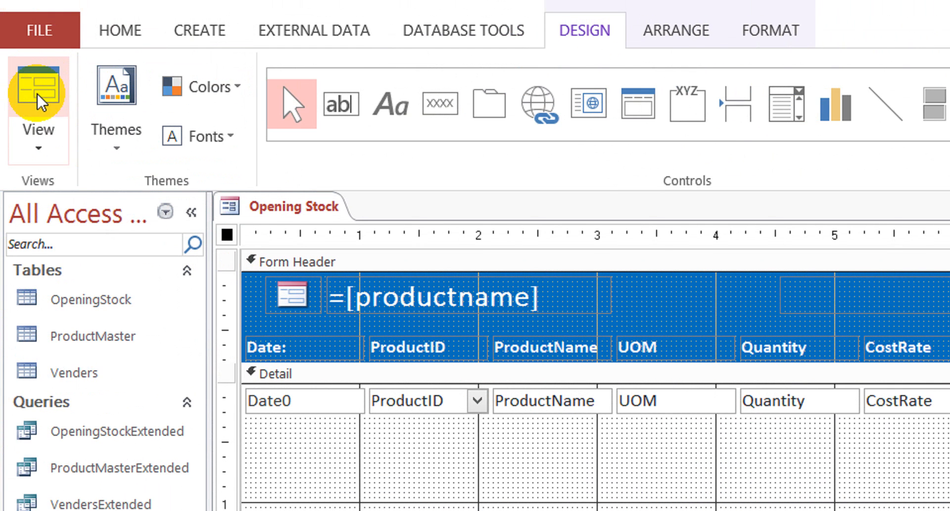
# Preview the form in Form View, choose ProductID 3 for the first record, and return to Design View
pyautogui.click(36, 99)
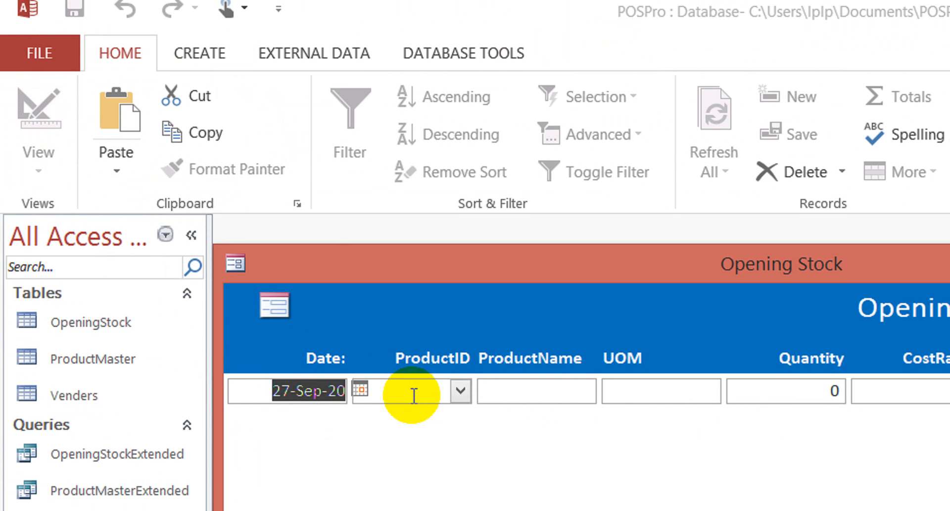
pyautogui.click(413, 394)
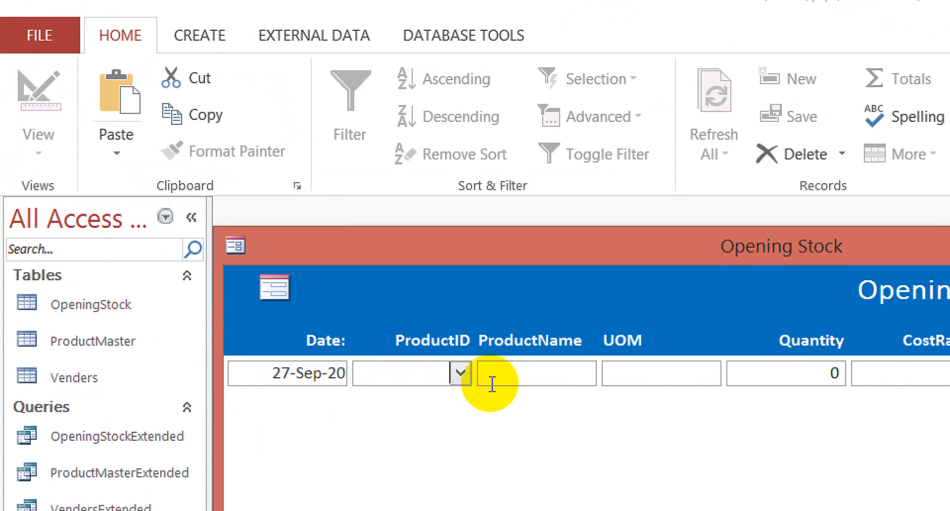
pyautogui.click(461, 376)
pyautogui.click(470, 421)
pyautogui.rightClick(592, 384)
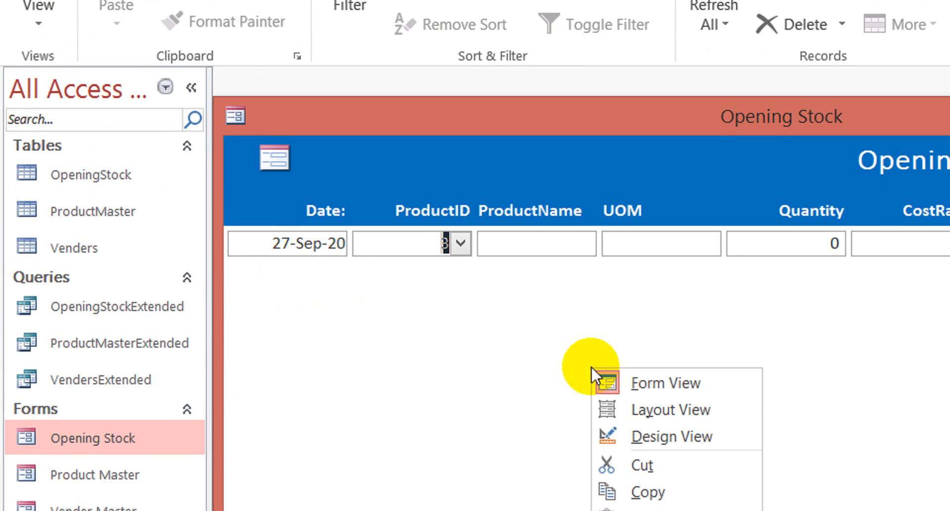
pyautogui.click(671, 406)
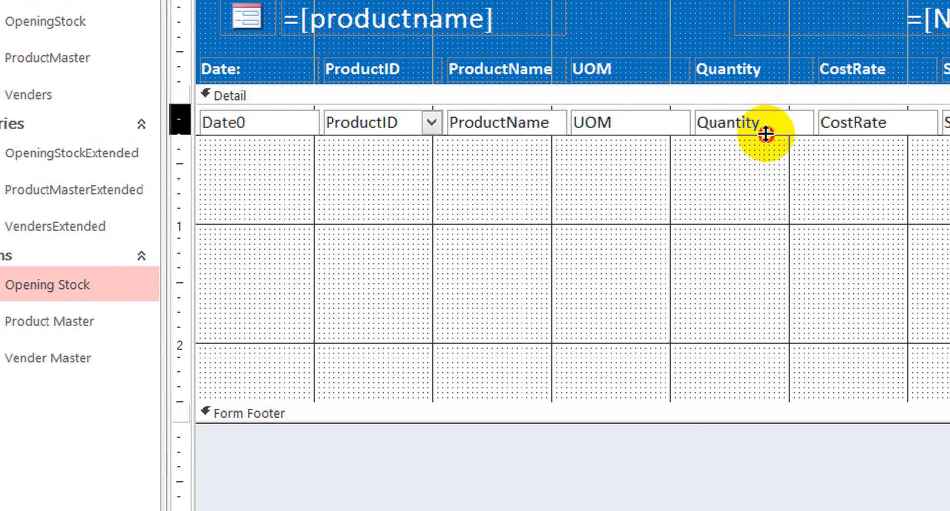
# Shorten the Detail section to the height of its row of fields, and check the result in Form View before returning to Design View
pyautogui.moveTo(765, 134); pyautogui.dragTo(769, 138)
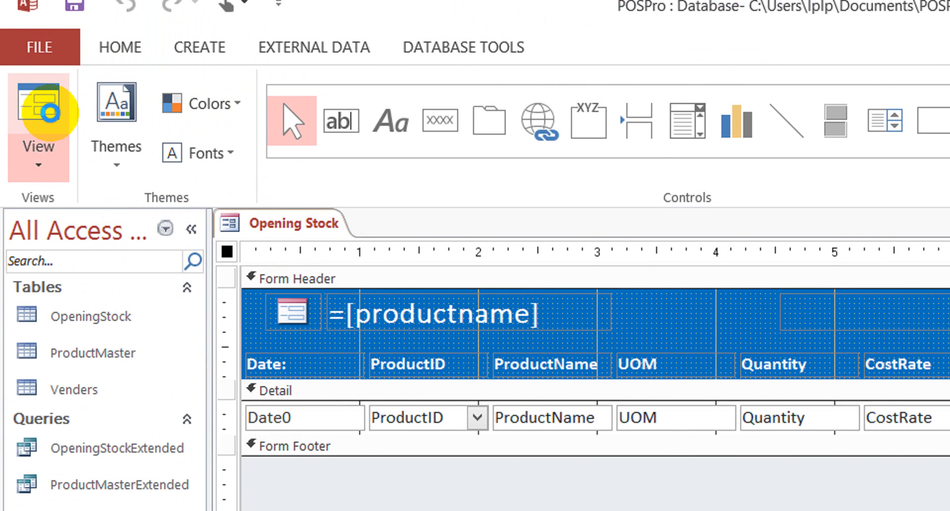
pyautogui.click(32, 17)
pyautogui.rightClick(446, 385)
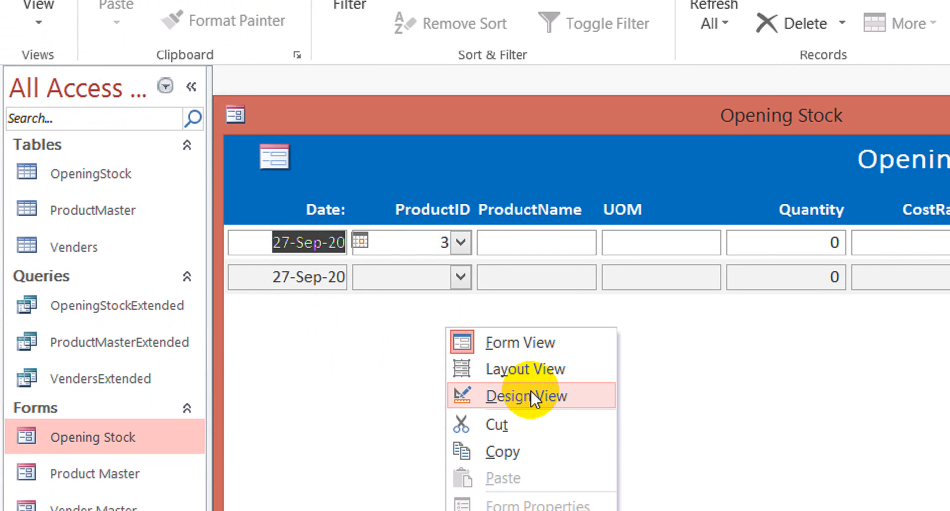
pyautogui.click(480, 448)
# Create an After Update event procedure for the ProductID combo box with the Code Builder
pyautogui.click(456, 267)
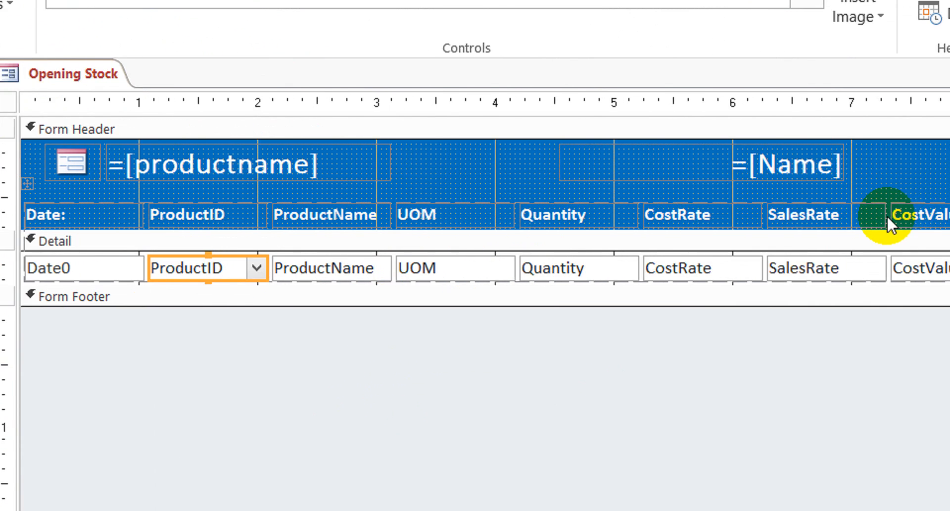
pyautogui.click(836, 72)
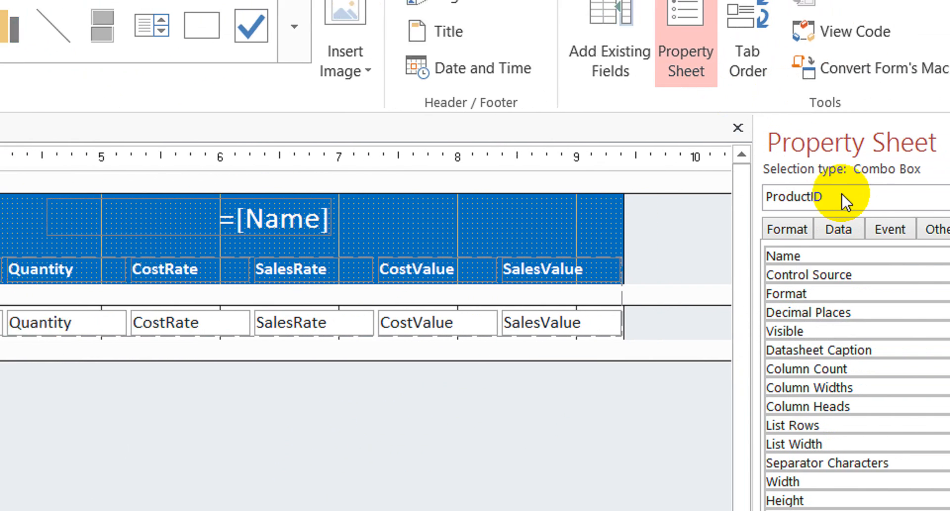
pyautogui.click(825, 230)
pyautogui.click(890, 274)
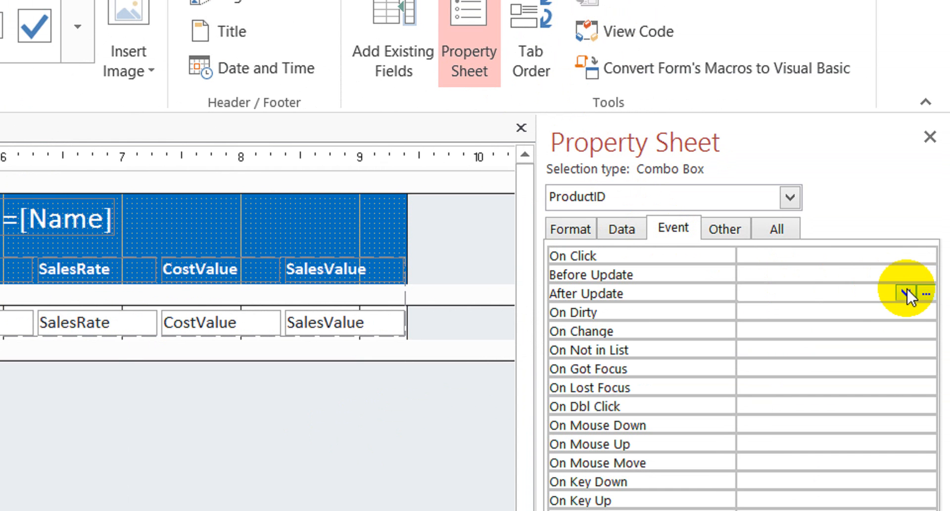
pyautogui.click(926, 293)
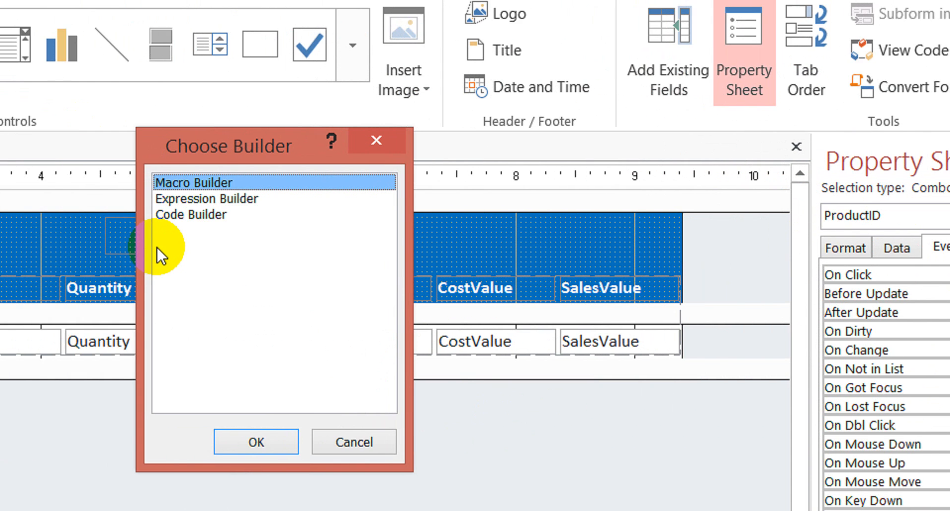
pyautogui.doubleClick(173, 246)
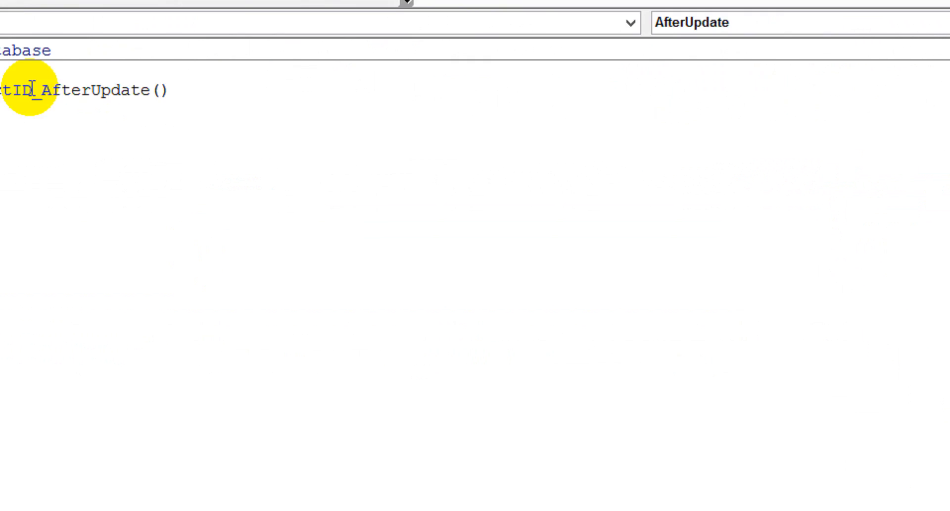
# Write an If IsNull(Me.ProductID) Then block in the ProductID_AfterUpdate procedure, containing End and closed with End If
pyautogui.write('if')
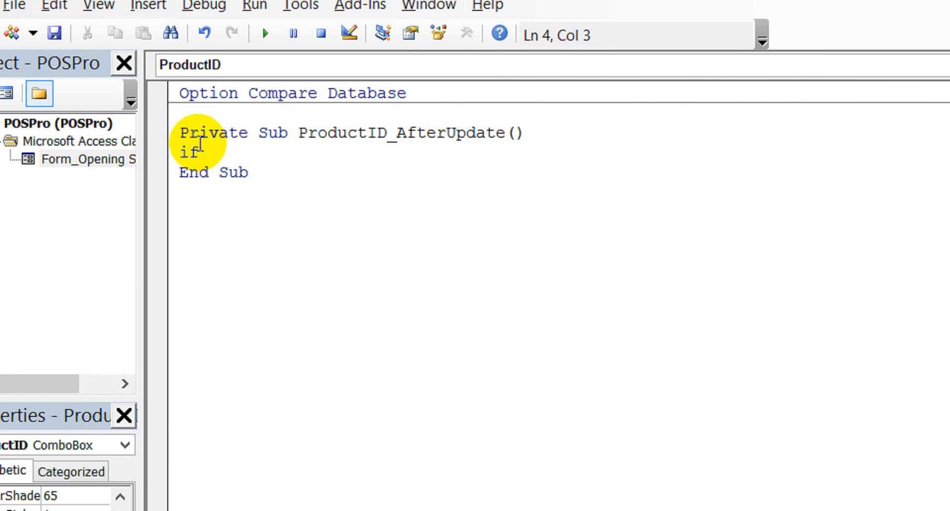
pyautogui.write(' isnull()me.pro')
pyautogui.press('Tab')
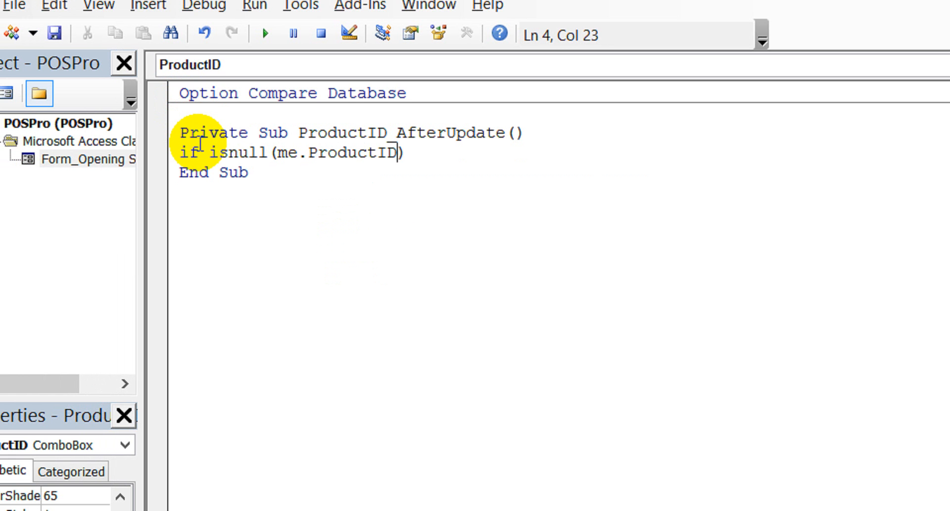
pyautogui.write(')then')
pyautogui.press('Return')
pyautogui.write('end')
pyautogui.press('Return')
pyautogui.write('endi')
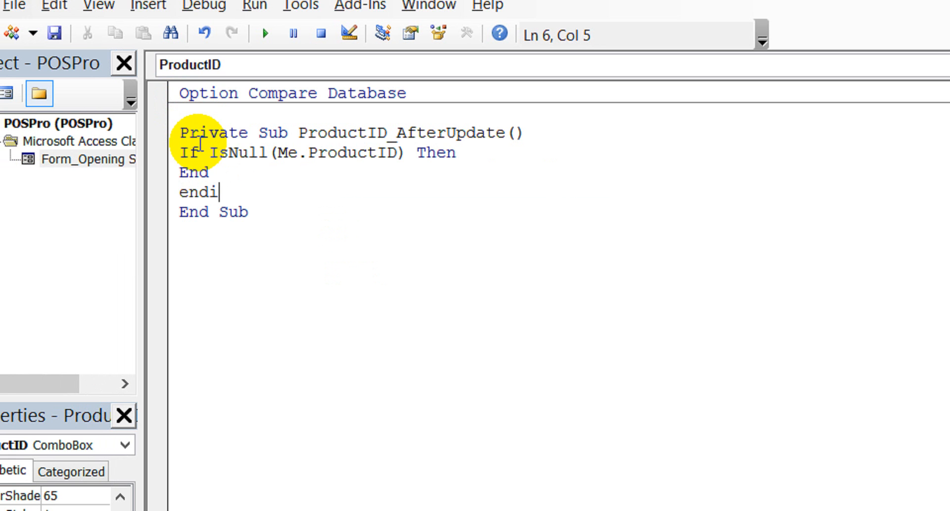
pyautogui.write('f')
# Insert an Else branch between the End and End If lines
pyautogui.press('Up')
pyautogui.press('Return')
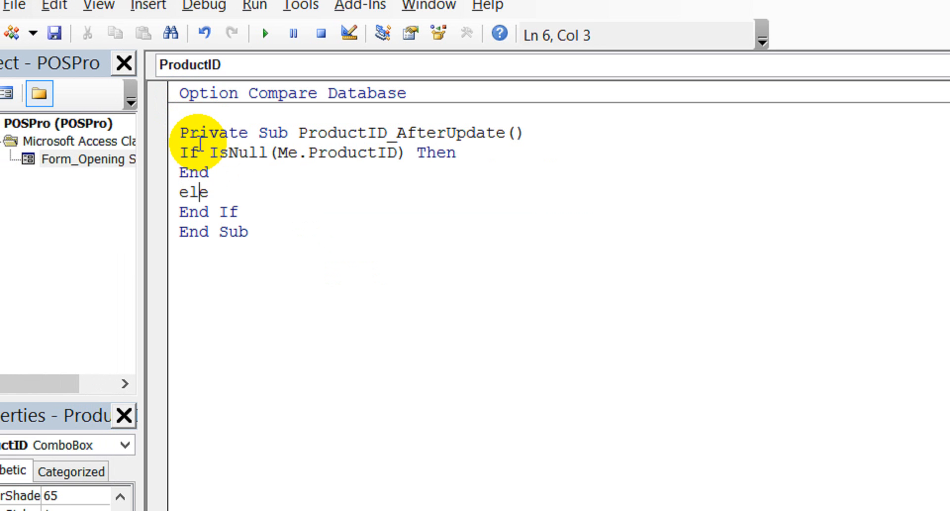
pyautogui.write('else')
pyautogui.press('Return')
# Begin an assignment to Me.ProductName.Value inside the Else branch of the ProductID_AfterUpdate procedure
pyautogui.write('me.ro')
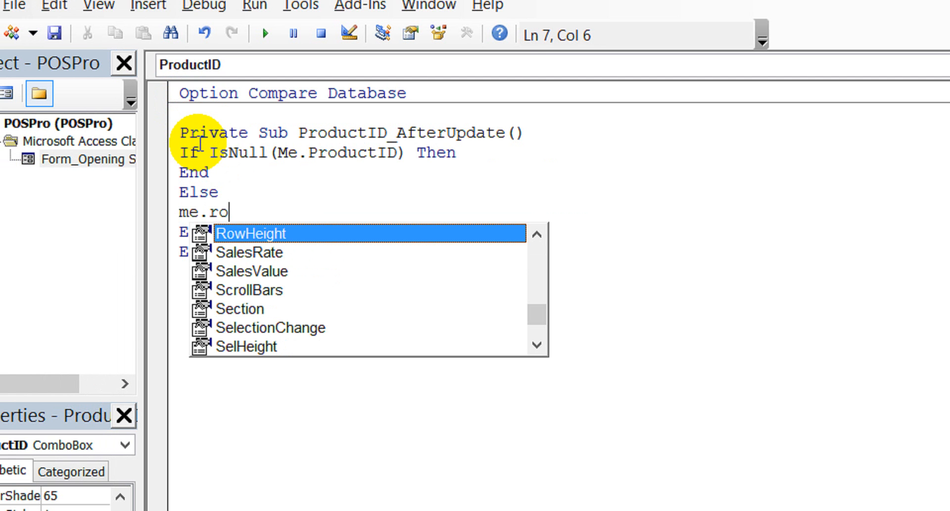
pyautogui.press('Delete')
pyautogui.press('Delete')
pyautogui.write('pro')
pyautogui.press('Down')
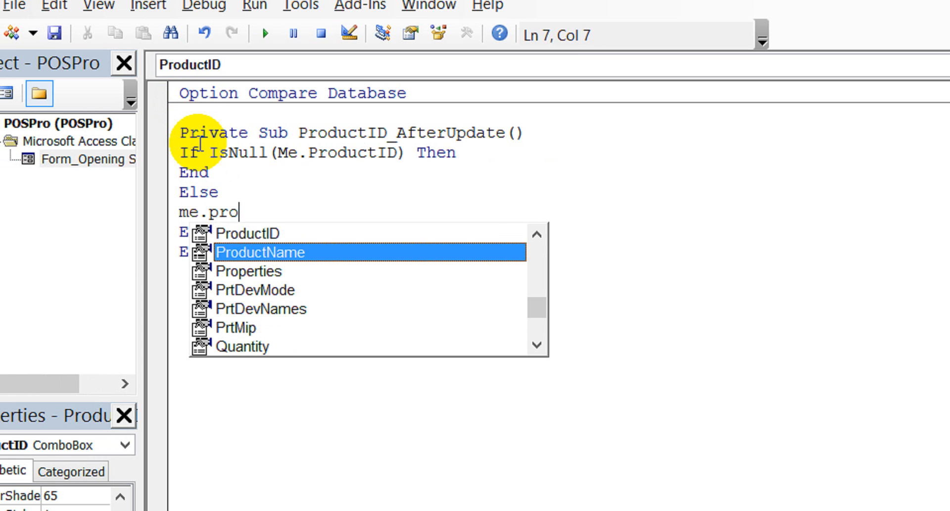
pyautogui.press('Tab')
pyautogui.write('.valu')
pyautogui.press('Tab')
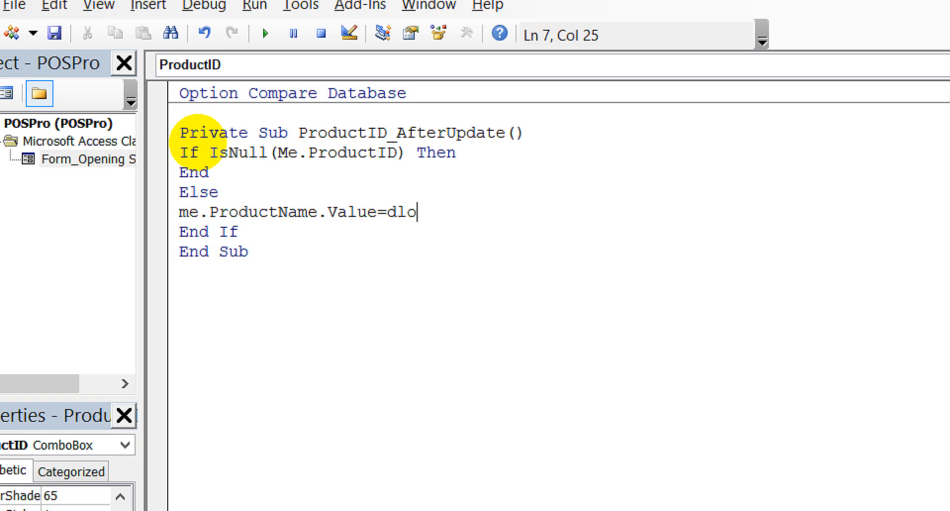
# Make the ProductName assignment a DLookup of "[productName]" in the "productMaster" table
pyautogui.write('=dlookup()')
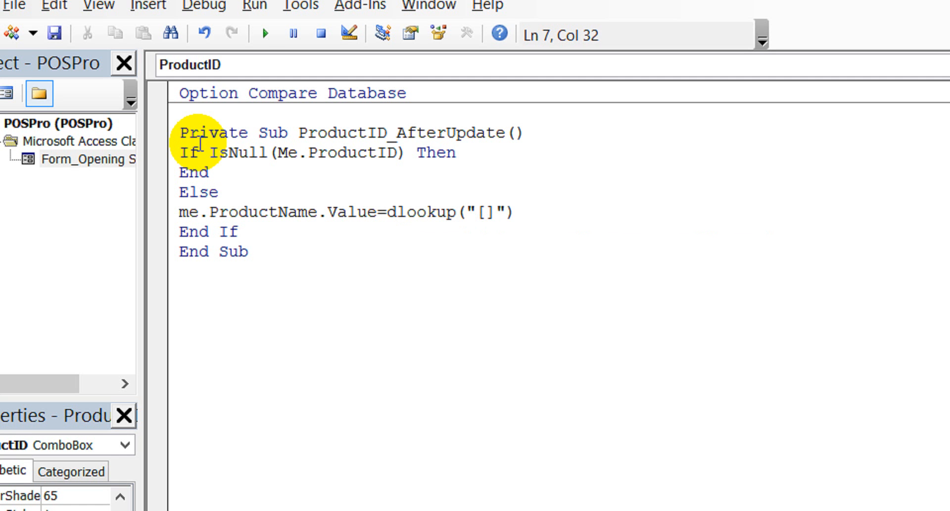
pyautogui.write('ductName]"')
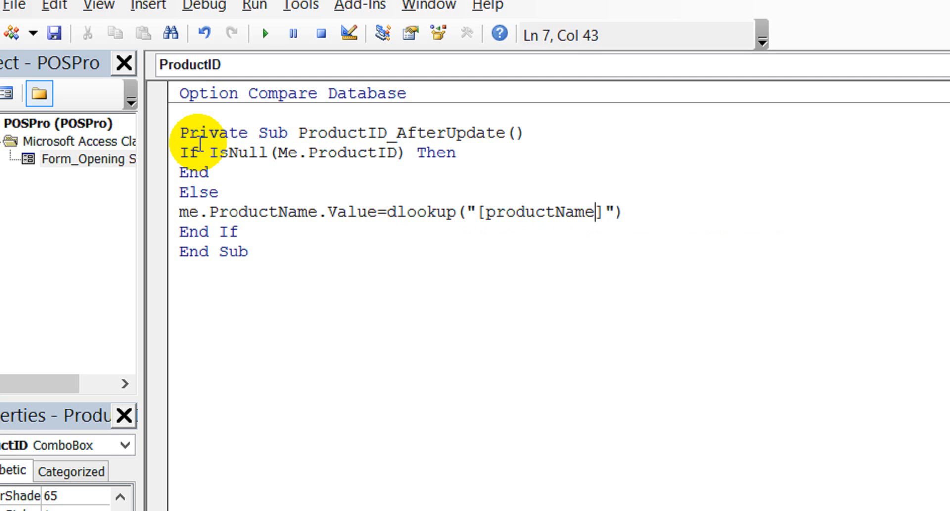
pyautogui.write(',')
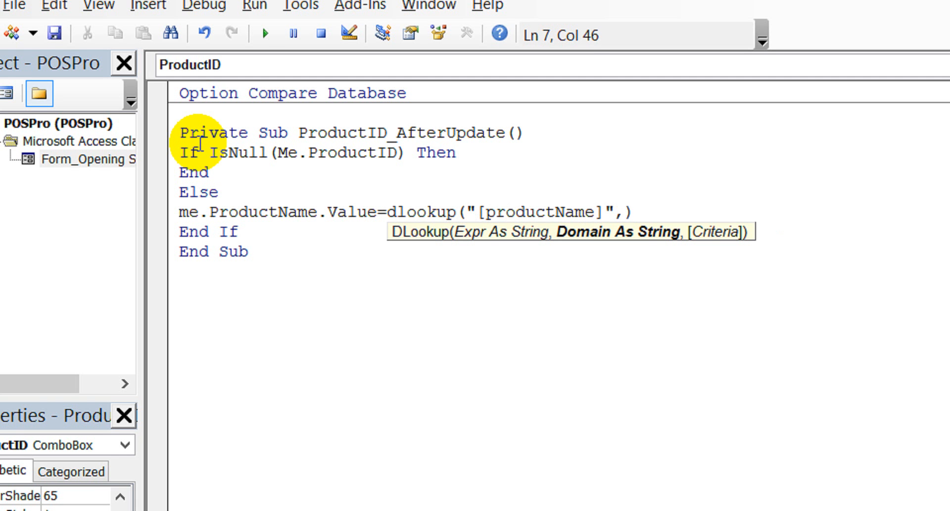
pyautogui.write('"produc')
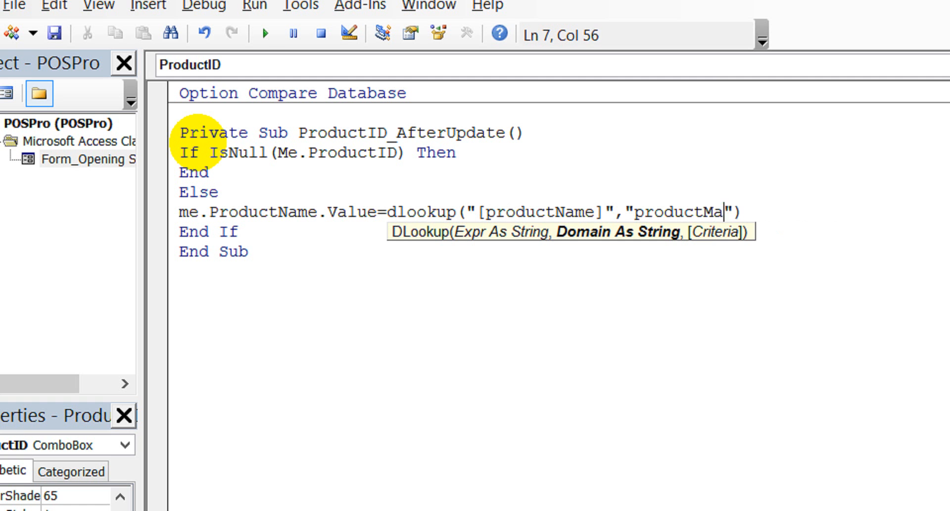
pyautogui.write('tMaster",')
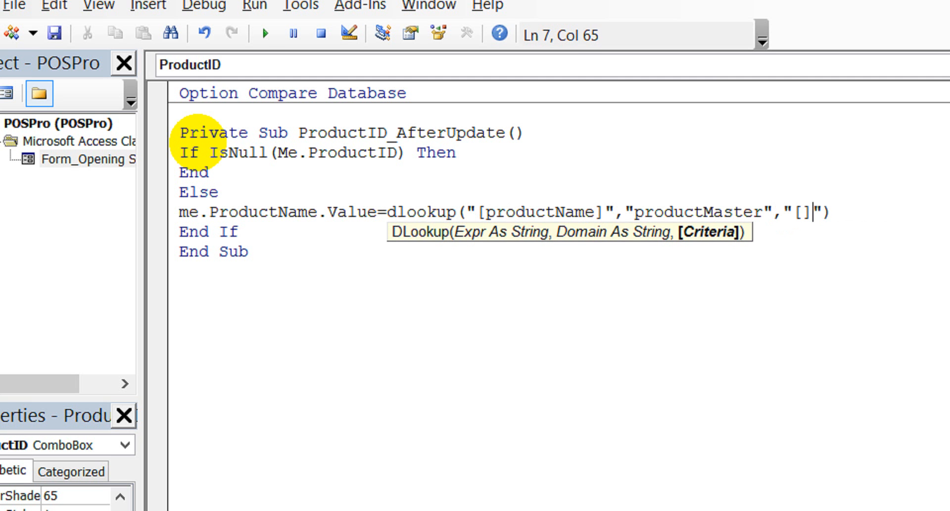
# Complete the DLookup with the criteria "[ID]=" & Nz(Me.ProductID, 0) and start a new line below it
pyautogui.write('"[ID')
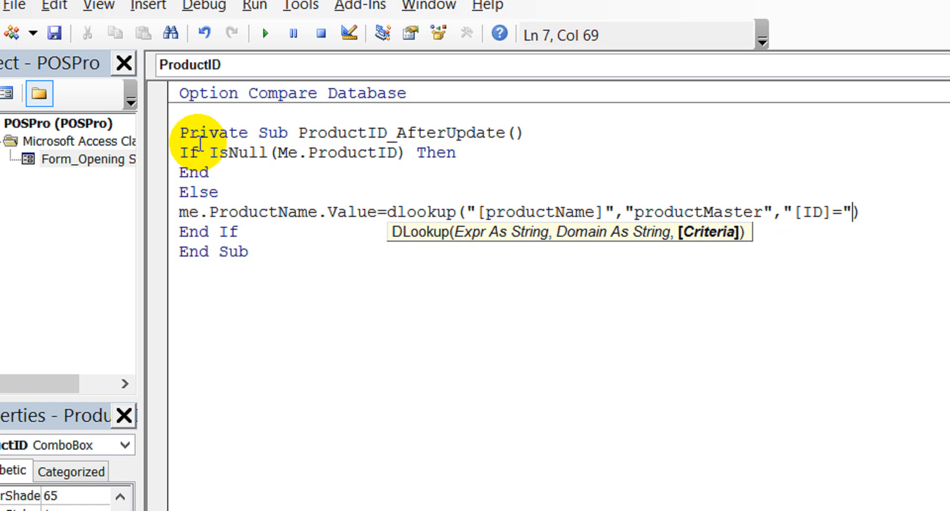
pyautogui.write(']="&nz()')
pyautogui.press('Left')
pyautogui.write('me.')
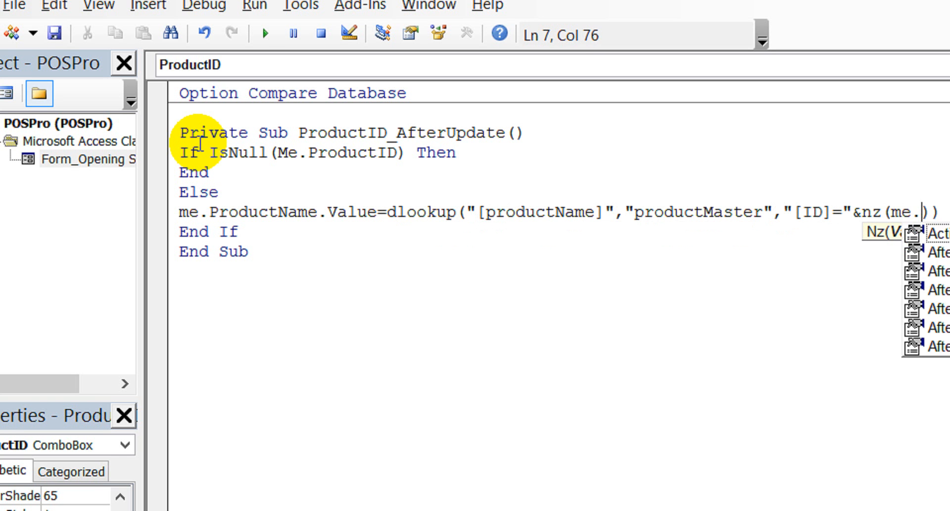
pyautogui.write('ro')
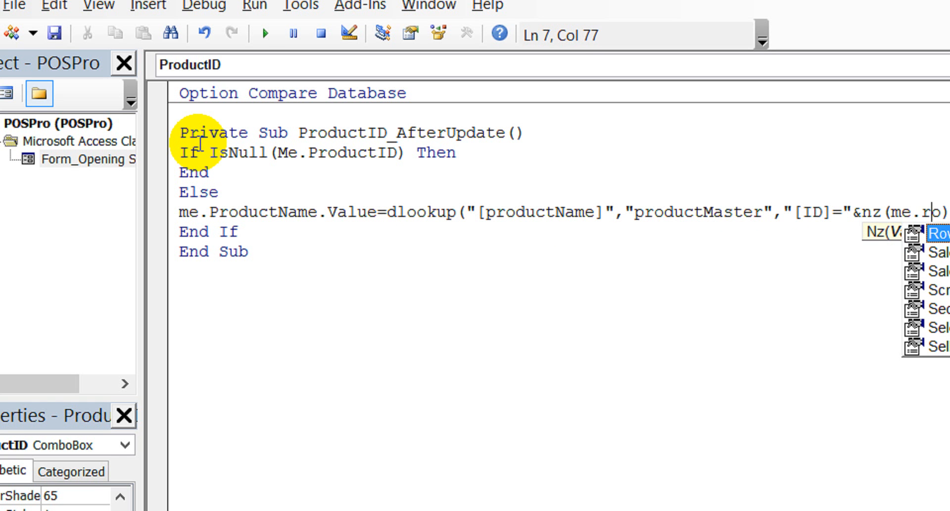
pyautogui.press('Delete')
pyautogui.press('Delete')
pyautogui.write('pr')
pyautogui.press('Down')
pyautogui.press('Tab')
pyautogui.press('Right')
pyautogui.press('Left')
pyautogui.write(',')
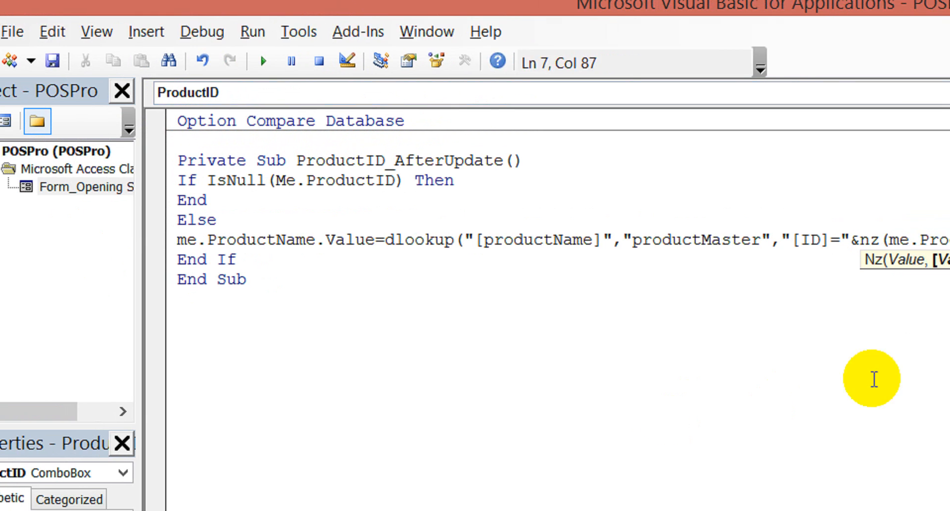
pyautogui.press('Right')
pyautogui.press('Right')
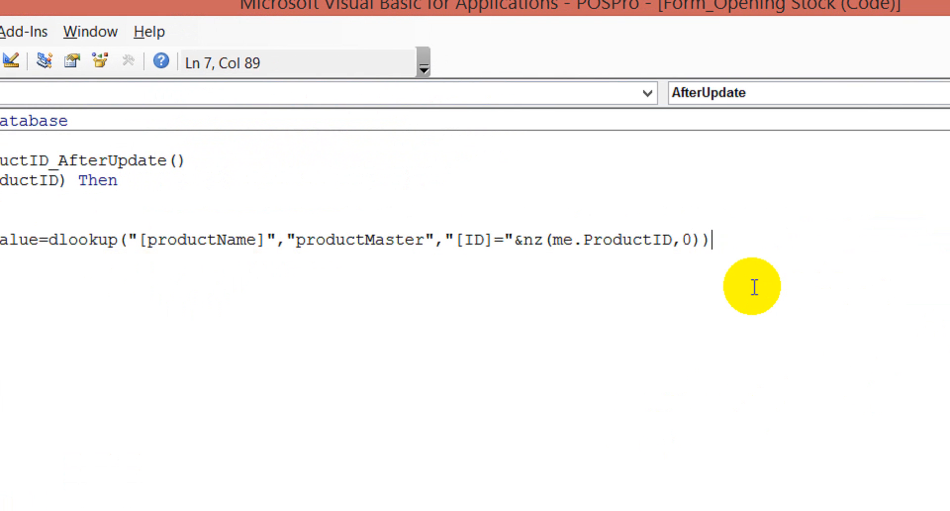
pyautogui.press('Return')
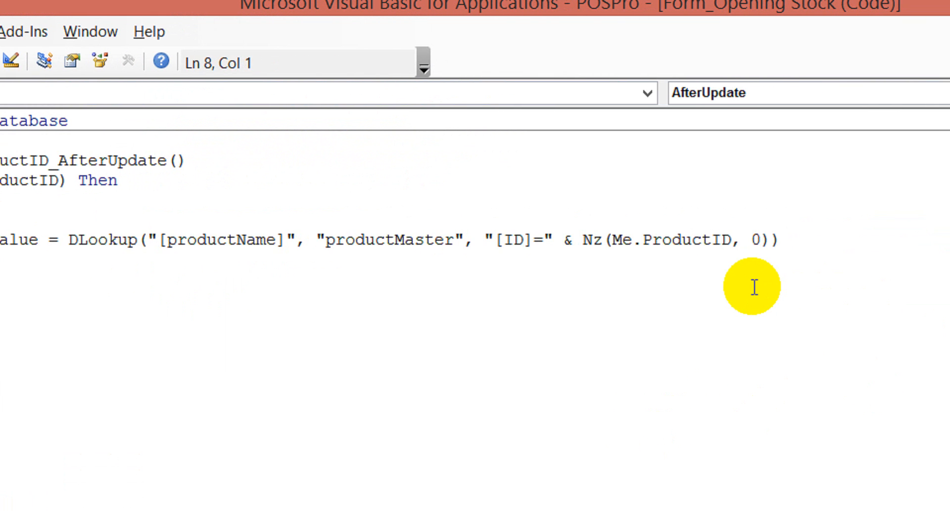
# Test the lookup in Form View by choosing product ID 3 in the first record, and return the form to Design View
pyautogui.click(931, 14)
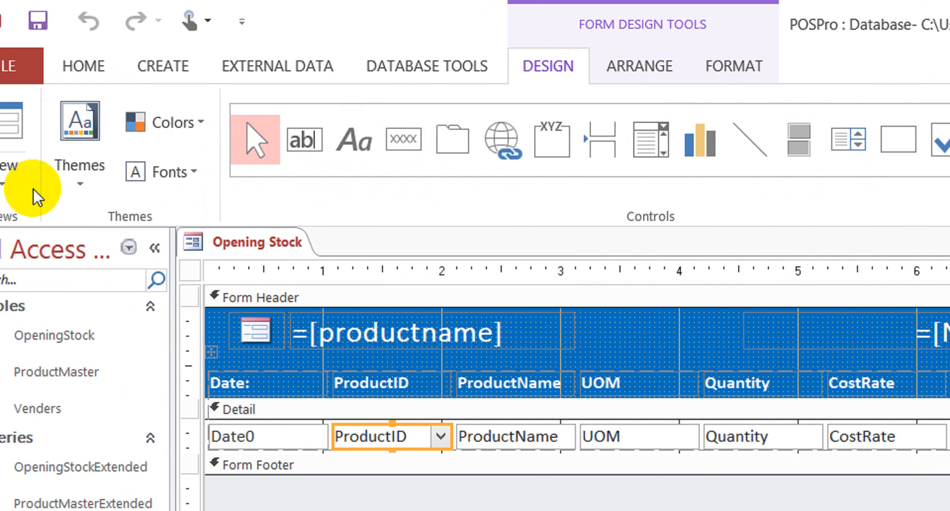
pyautogui.click(59, 120)
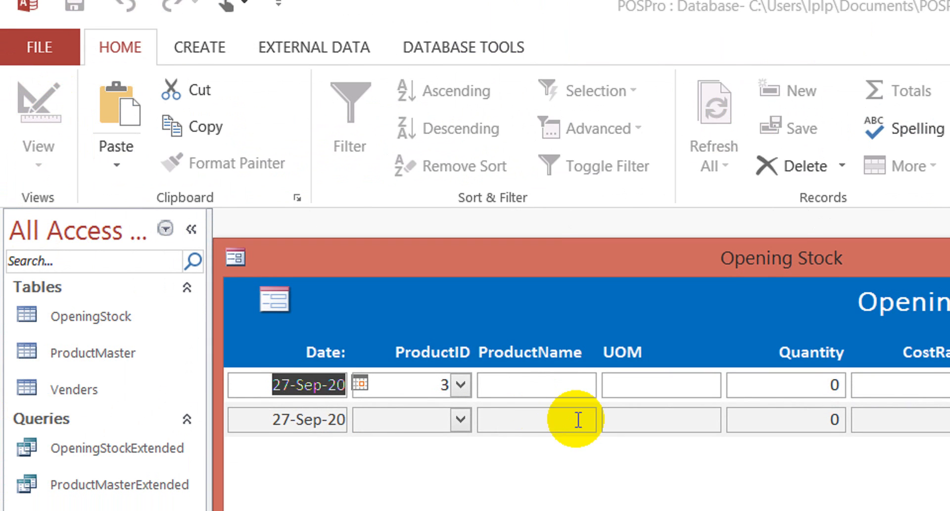
pyautogui.click(461, 376)
pyautogui.click(435, 423)
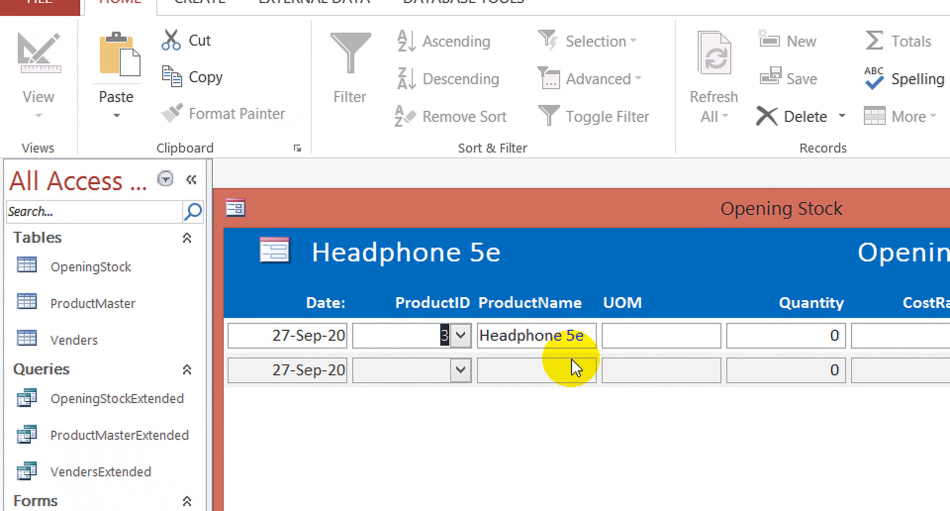
pyautogui.click(575, 335)
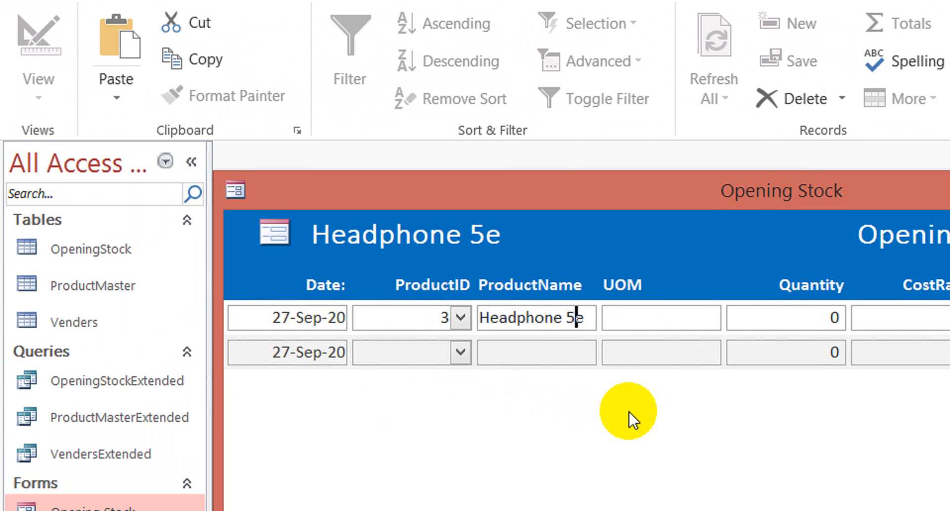
pyautogui.rightClick(627, 411)
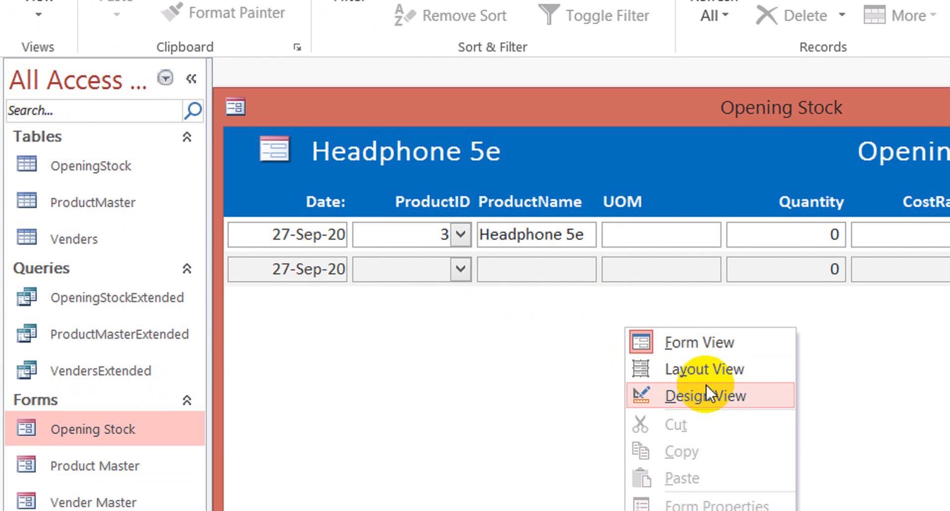
pyautogui.click(707, 395)
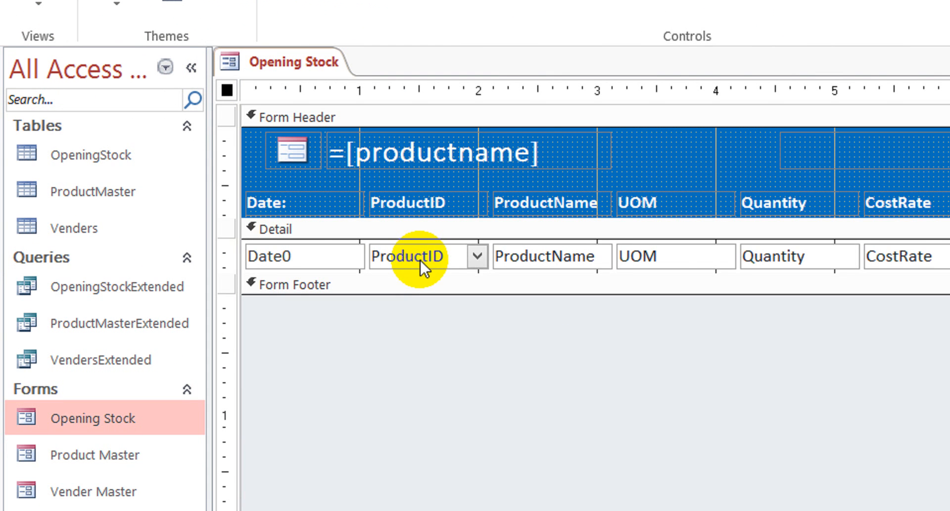
# Set the ProductID combo box's column widths to 1";2" and its list width to 3"
pyautogui.doubleClick(420, 260)
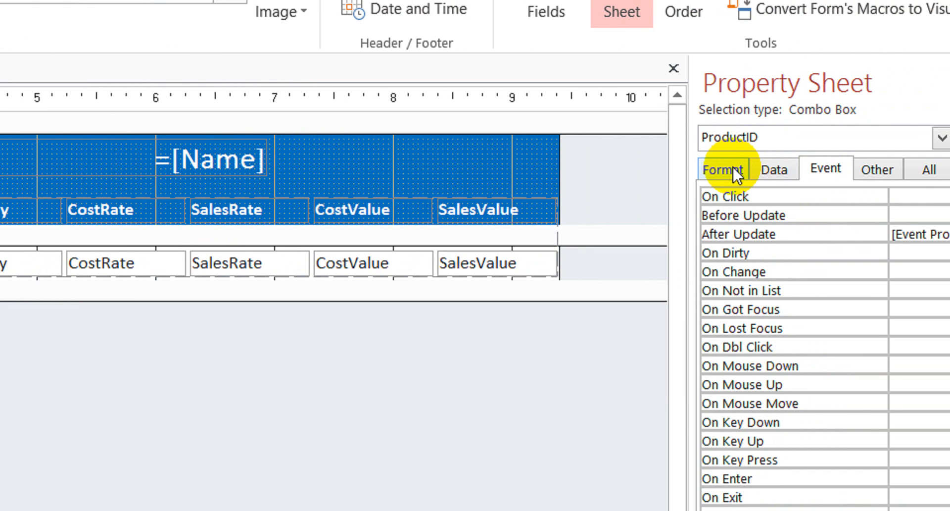
pyautogui.click(773, 170)
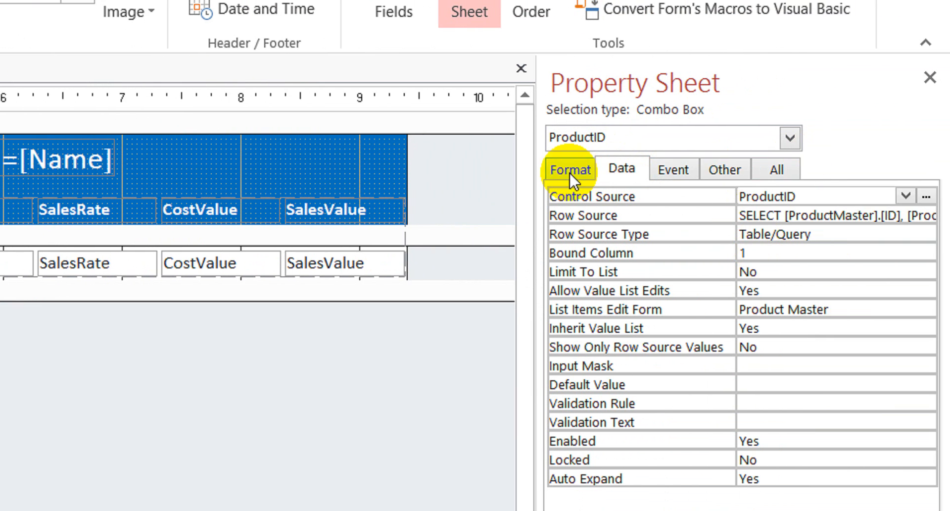
pyautogui.click(569, 170)
pyautogui.click(800, 270)
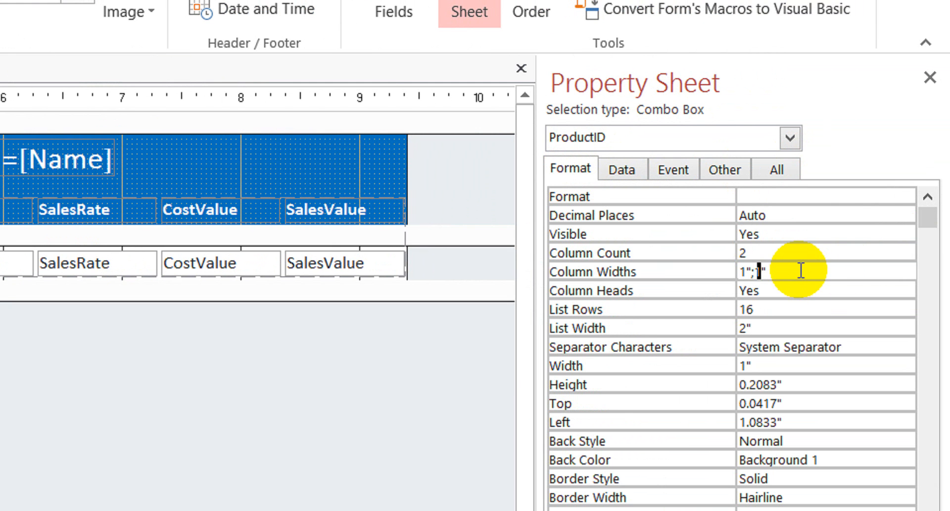
pyautogui.press('Down')
pyautogui.press('Down')
pyautogui.press('Down')
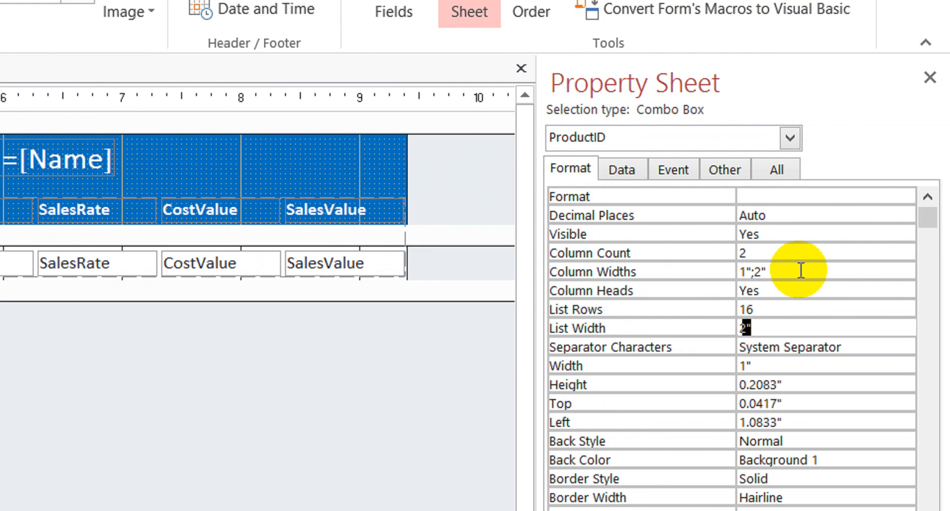
pyautogui.write('3')
pyautogui.press('Down')
pyautogui.press('Up')
# Reopen the code of the ProductID combo box's After Update event procedure
pyautogui.click(627, 177)
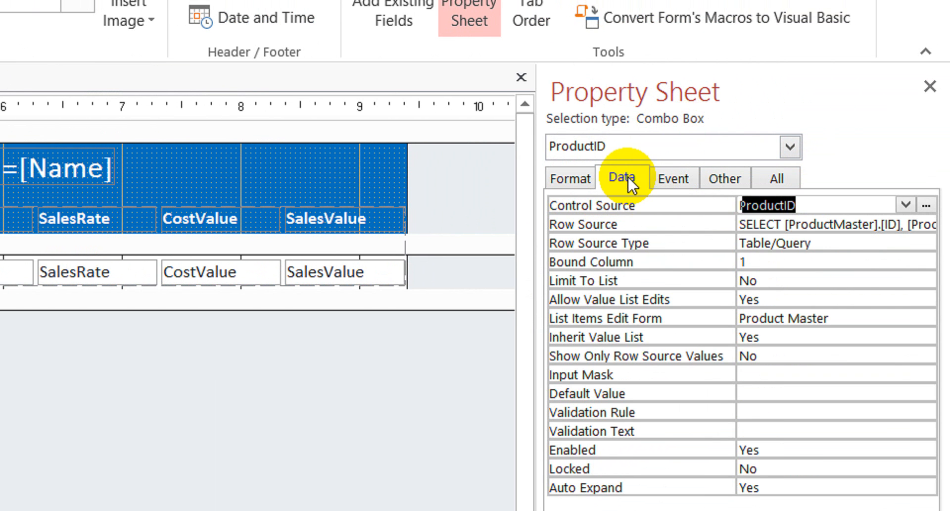
pyautogui.click(672, 180)
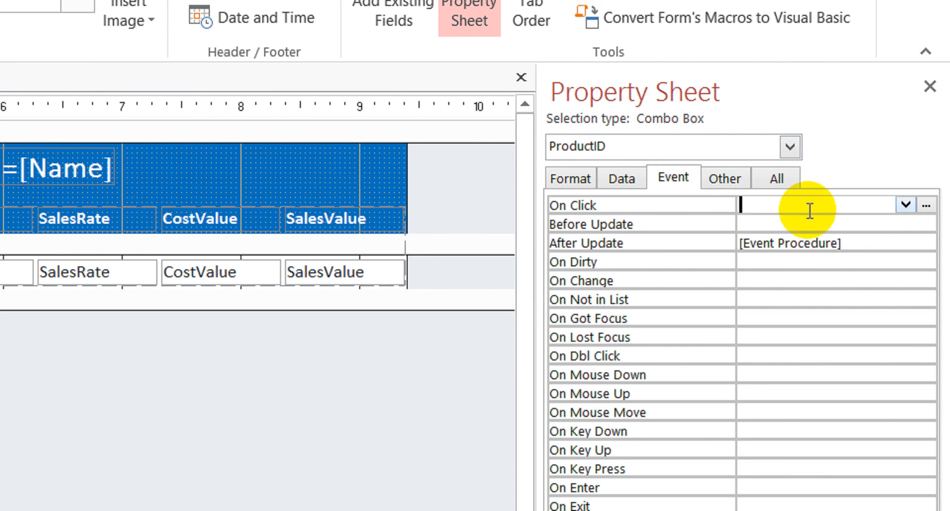
pyautogui.click(894, 239)
pyautogui.click(926, 242)
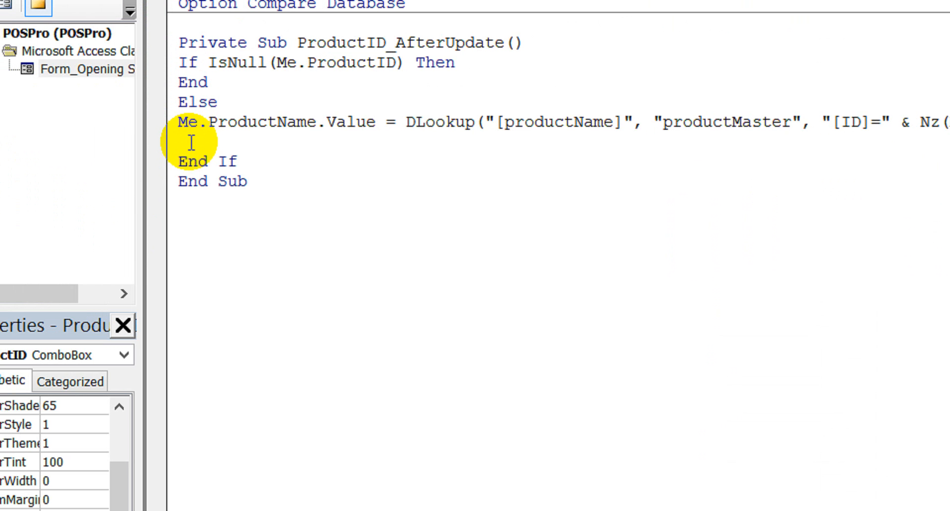
# Duplicate the Me.ProductName.Value DLookup line onto the empty line above End If
pyautogui.hotkey('shift', 'End')
pyautogui.hotkey('ctrl', 'c')
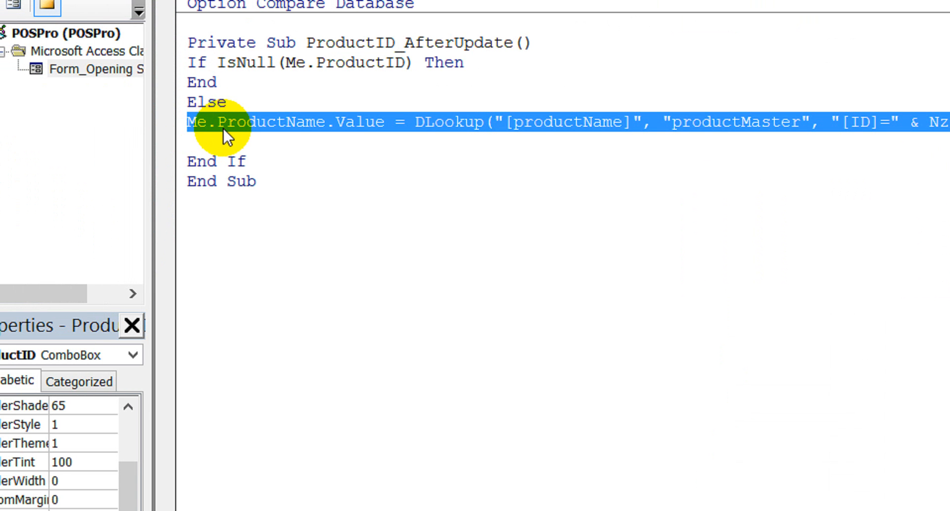
pyautogui.press('Down')
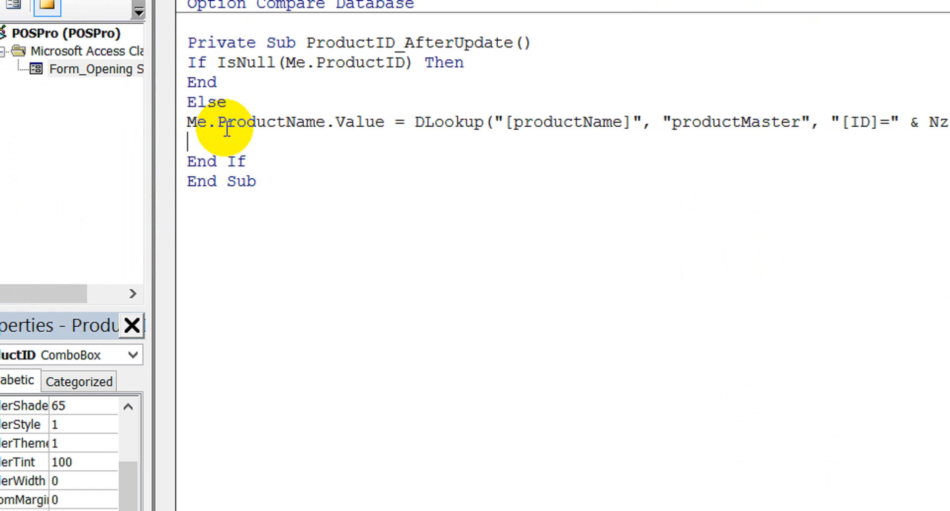
pyautogui.hotkey('ctrl', 'v')
pyautogui.press('Return')
pyautogui.press('BackSpace')
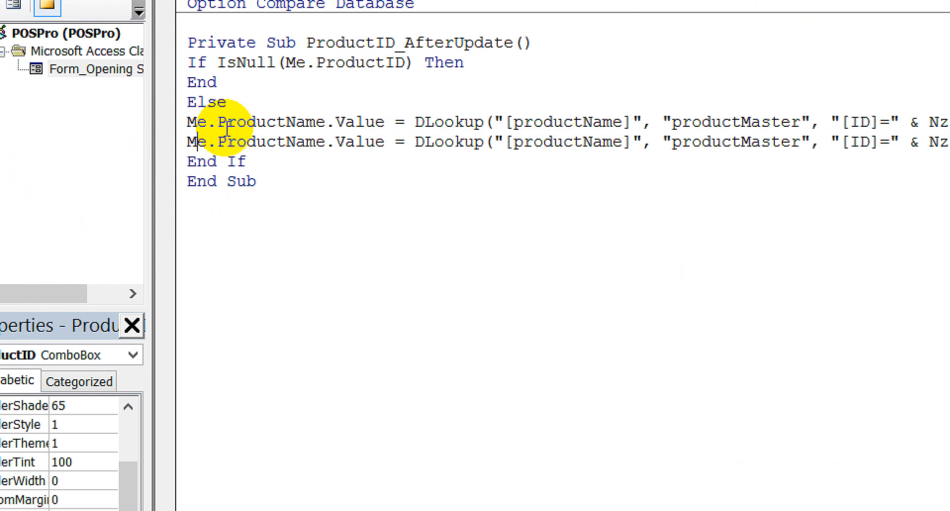
# Change the assignment target in the duplicated line to Me.UOM.Value
pyautogui.hotkey('shift', 'Left')
pyautogui.hotkey('shift', 'Left')
pyautogui.hotkey('shift', 'Left')
pyautogui.hotkey('shift', 'Left')
pyautogui.hotkey('shift', 'Left')
pyautogui.hotkey('shift', 'Left')
pyautogui.hotkey('shift', 'Left')
pyautogui.hotkey('shift', 'Left')
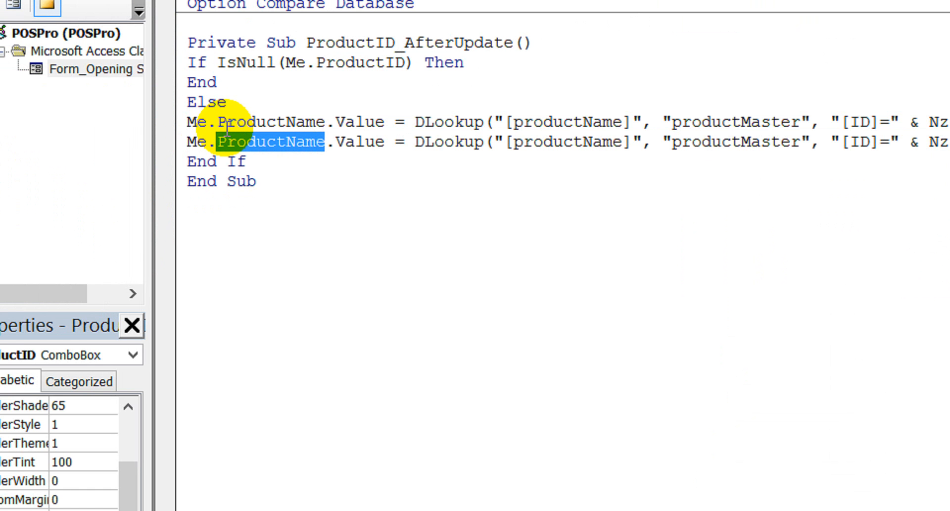
pyautogui.write('UOM')
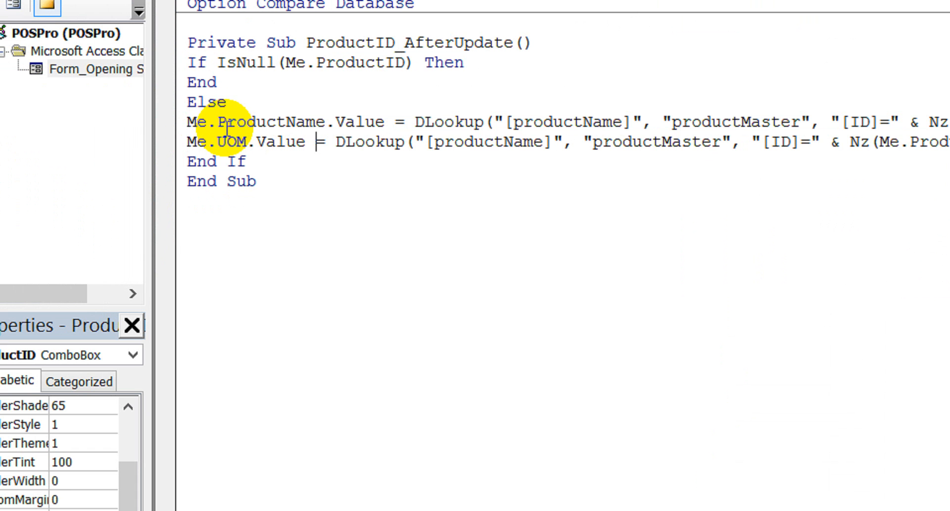
# Change the looked-up field in the Me.UOM.Value line to [UOM] and go back to the form design
pyautogui.hotkey('shift', 'Right')
pyautogui.hotkey('shift', 'Right')
pyautogui.hotkey('shift', 'Right')
pyautogui.hotkey('shift', 'Right')
pyautogui.hotkey('shift', 'Right')
pyautogui.hotkey('shift', 'Right')
pyautogui.hotkey('shift', 'Right')
pyautogui.hotkey('shift', 'Right')
pyautogui.hotkey('shift', 'Right')
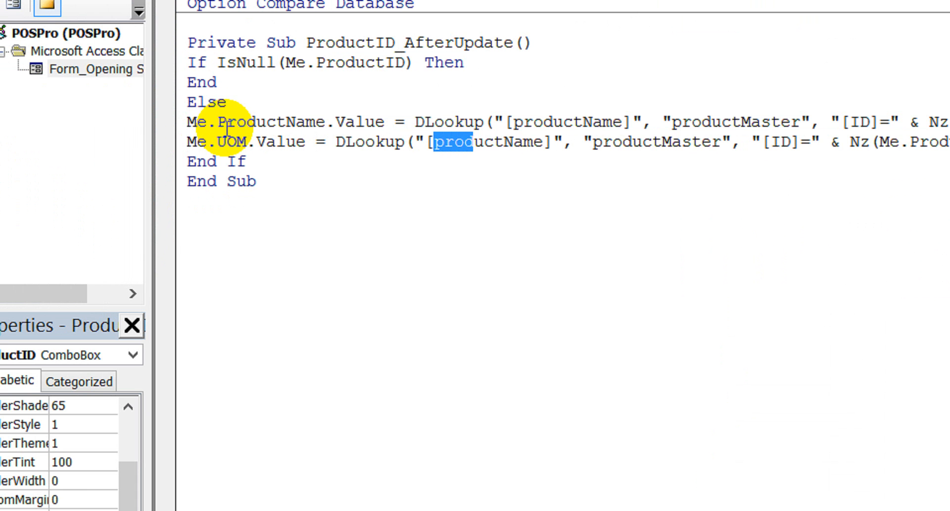
pyautogui.write('UOM')
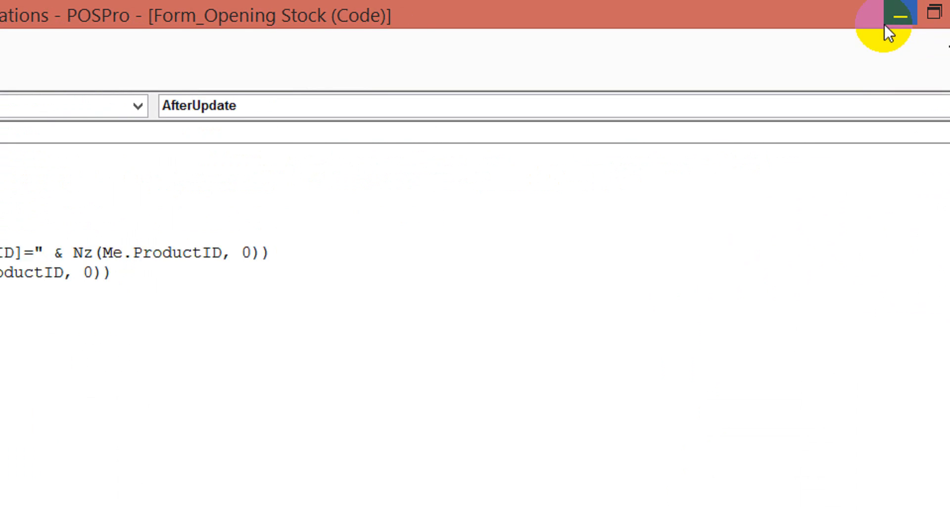
pyautogui.click(910, 14)
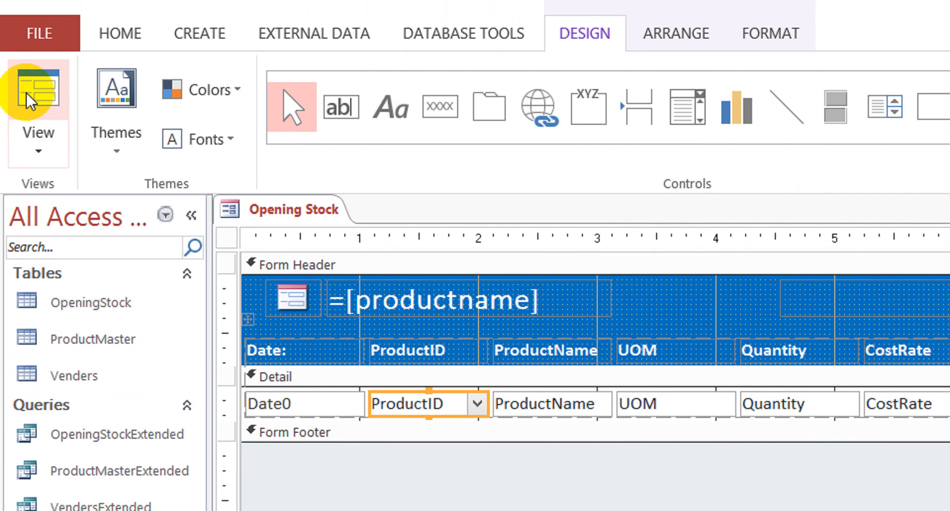
# In the form's Form view, reselect ProductID 3 in the first record and add records for ProductIDs 1 and 2
pyautogui.click(36, 54)
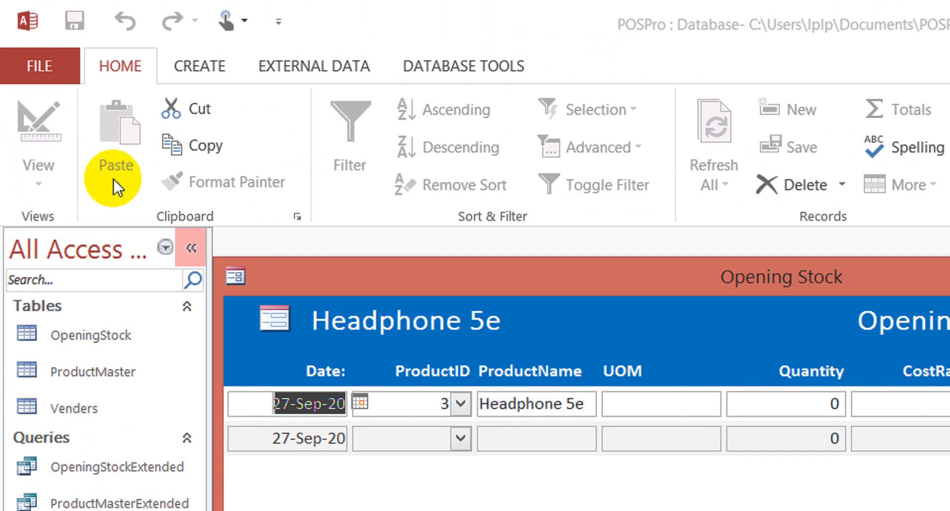
pyautogui.click(460, 403)
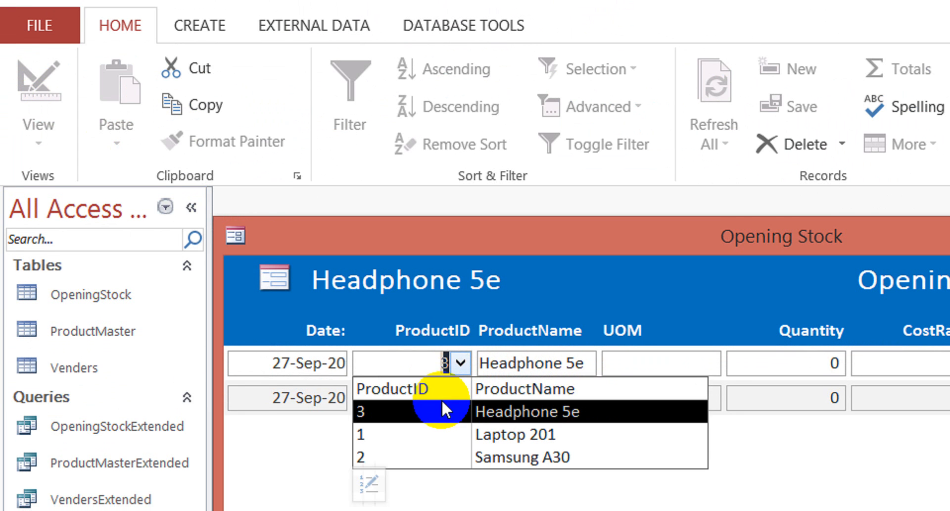
pyautogui.click(442, 410)
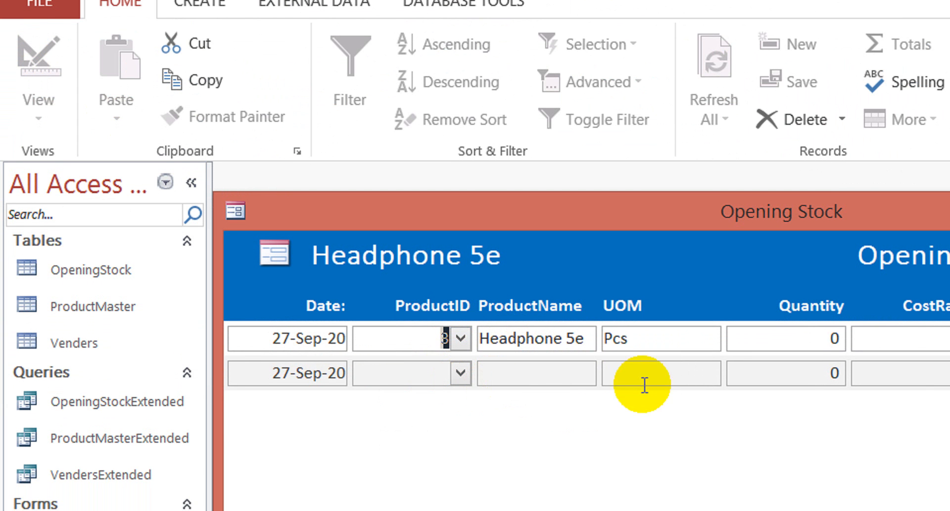
pyautogui.click(606, 397)
pyautogui.click(460, 370)
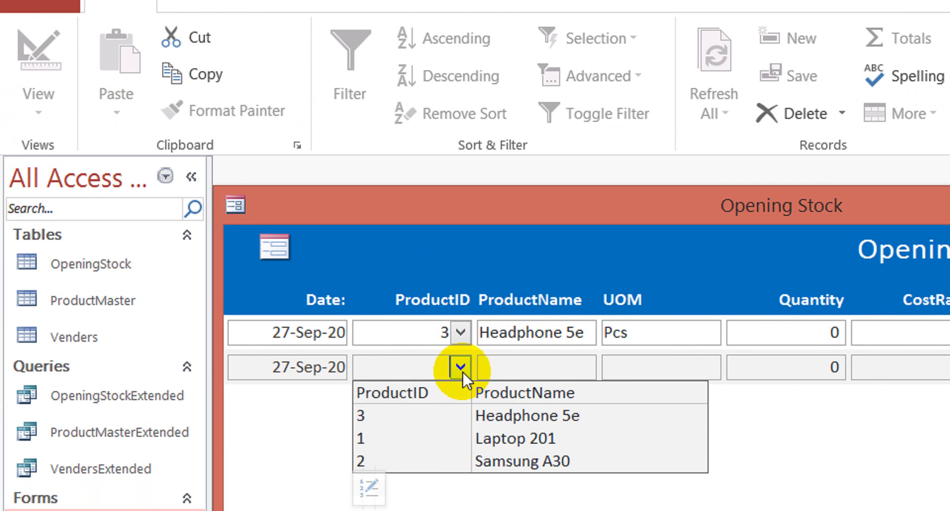
pyautogui.click(431, 389)
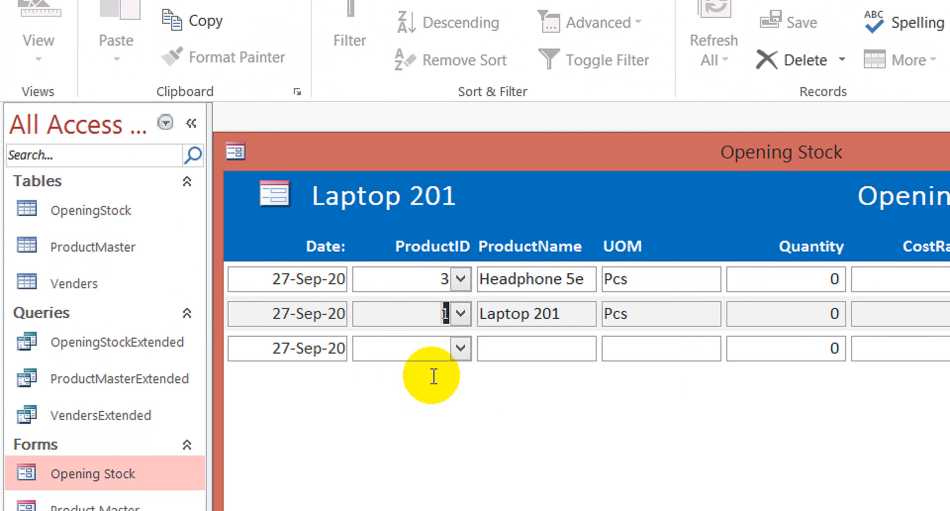
pyautogui.click(460, 354)
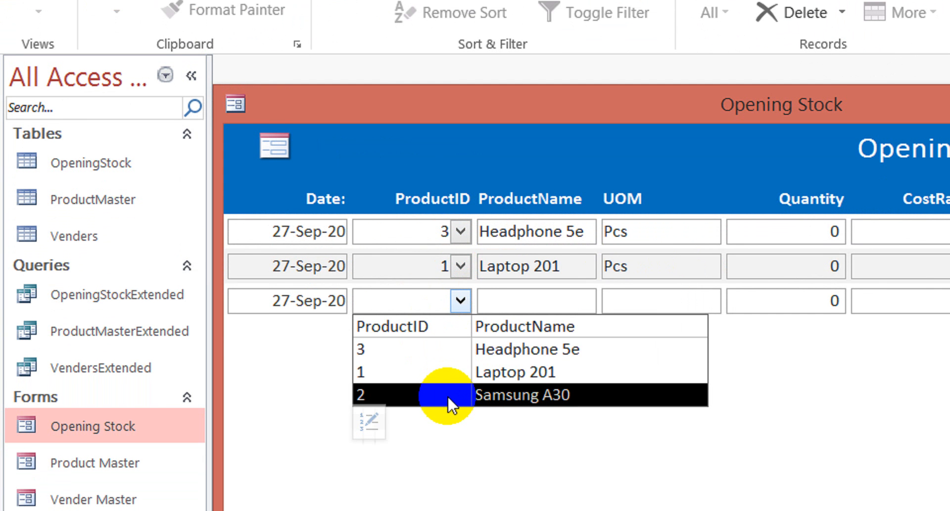
pyautogui.click(447, 421)
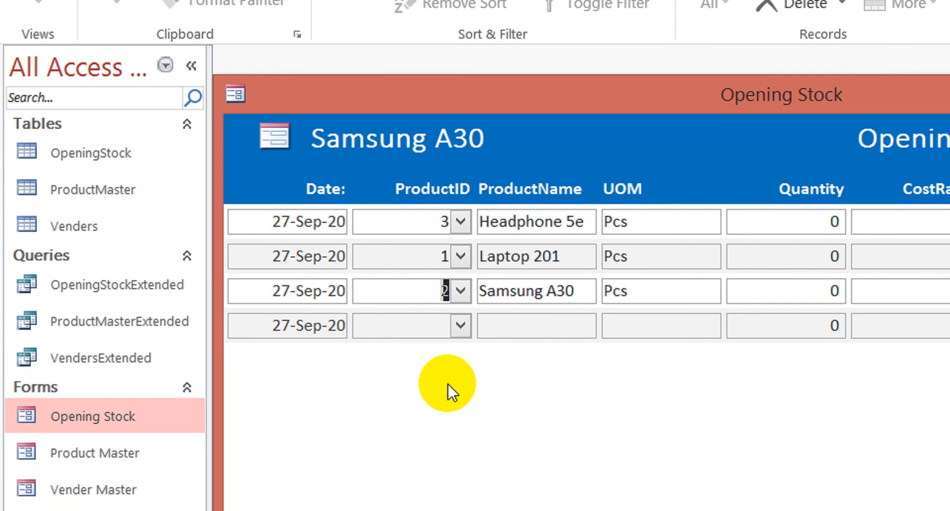
# Enter quantities of 12 for Headphone 5e, 12 for Laptop 201 and 20 for Samsung A30
pyautogui.click(791, 222)
pyautogui.moveTo(828, 222); pyautogui.dragTo(905, 210)
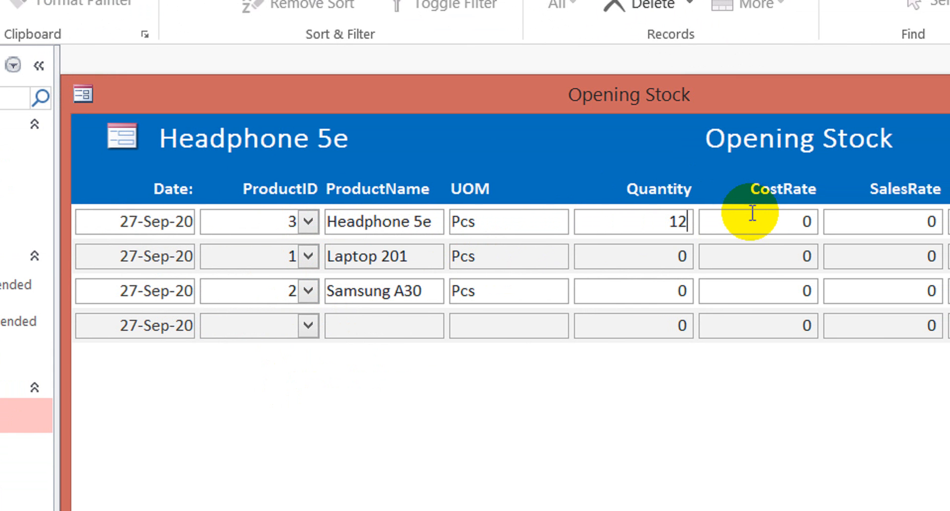
pyautogui.doubleClick(679, 255)
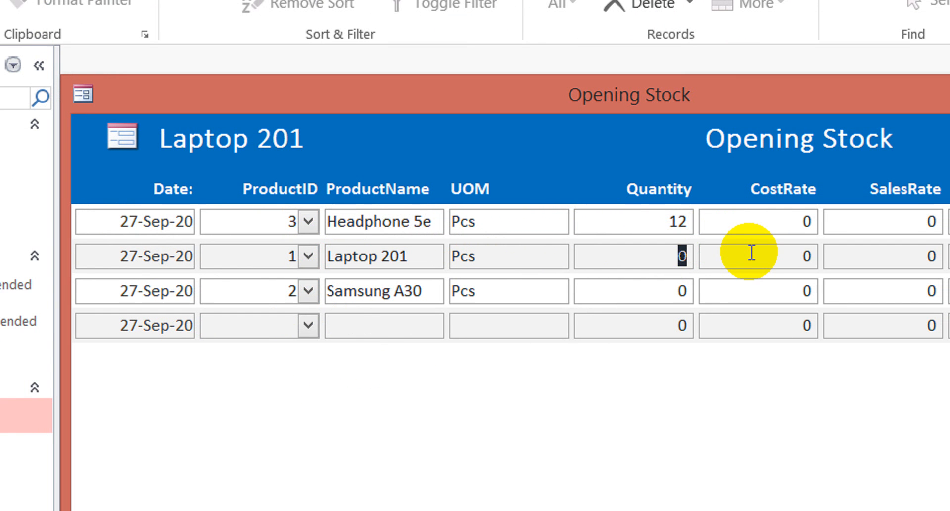
pyautogui.doubleClick(666, 290)
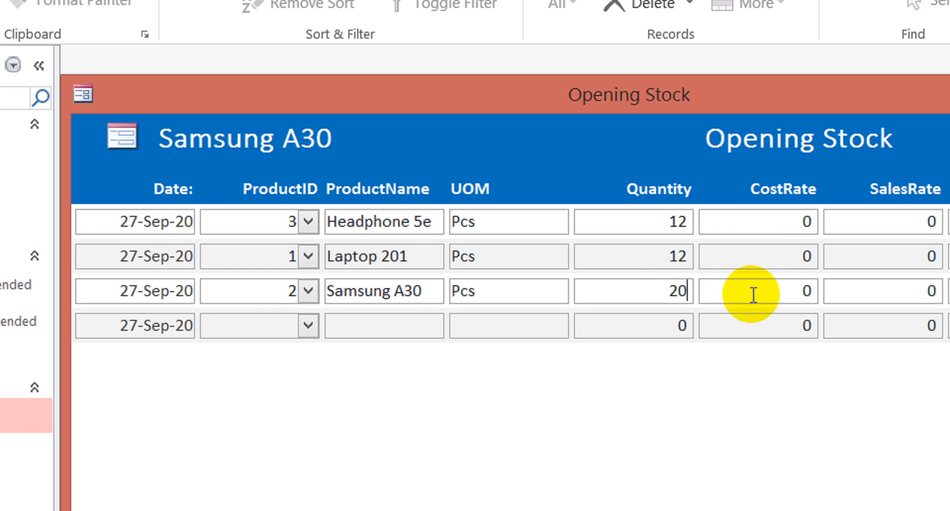
# Enter cost rates of 300 for Headphone 5e, 400 for Laptop 201 and 200 for Samsung A30
pyautogui.click(776, 222)
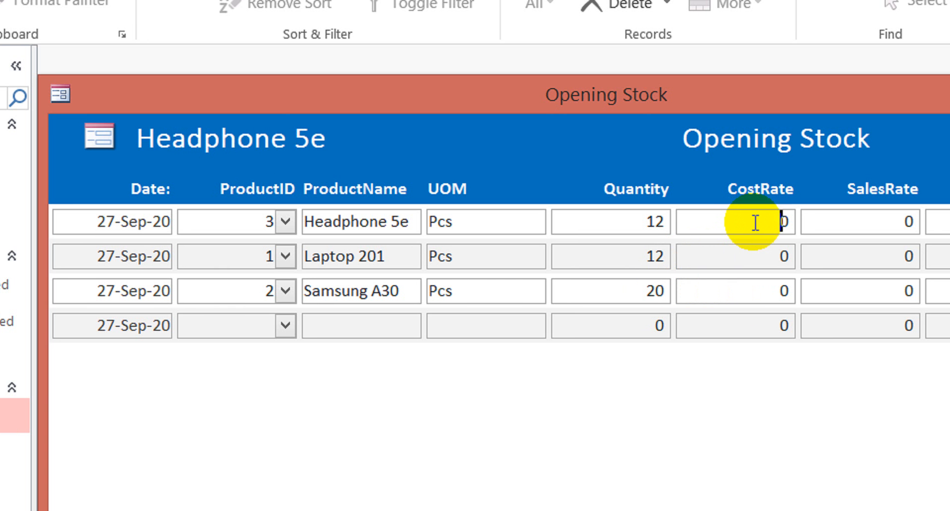
pyautogui.doubleClick(753, 222)
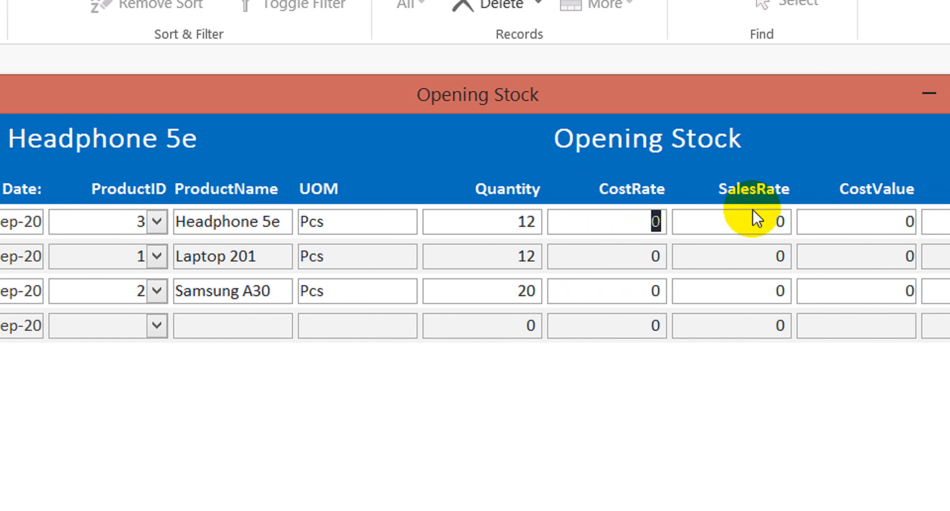
pyautogui.write('300')
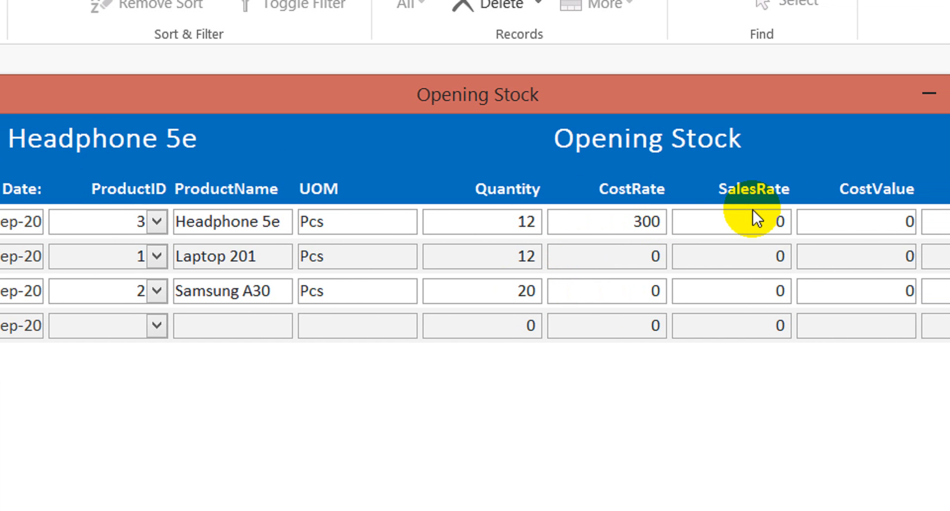
pyautogui.doubleClick(631, 258)
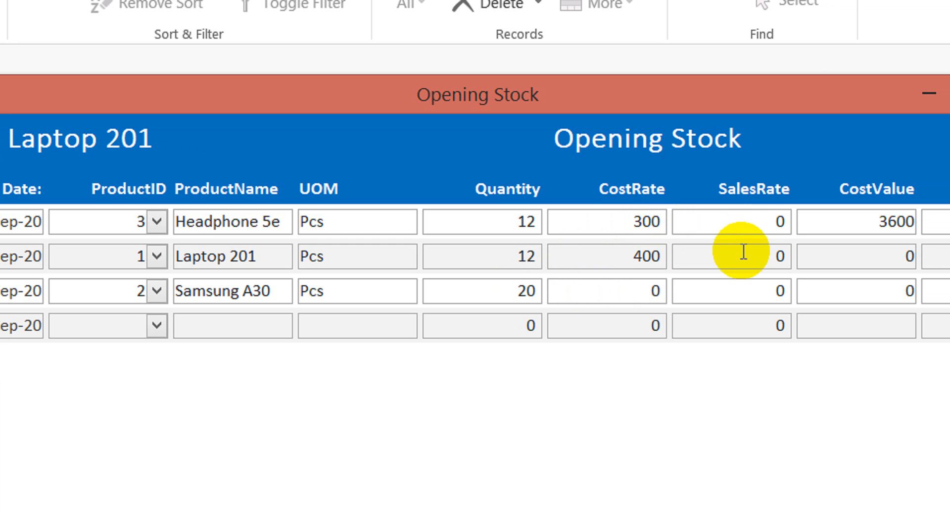
pyautogui.doubleClick(642, 283)
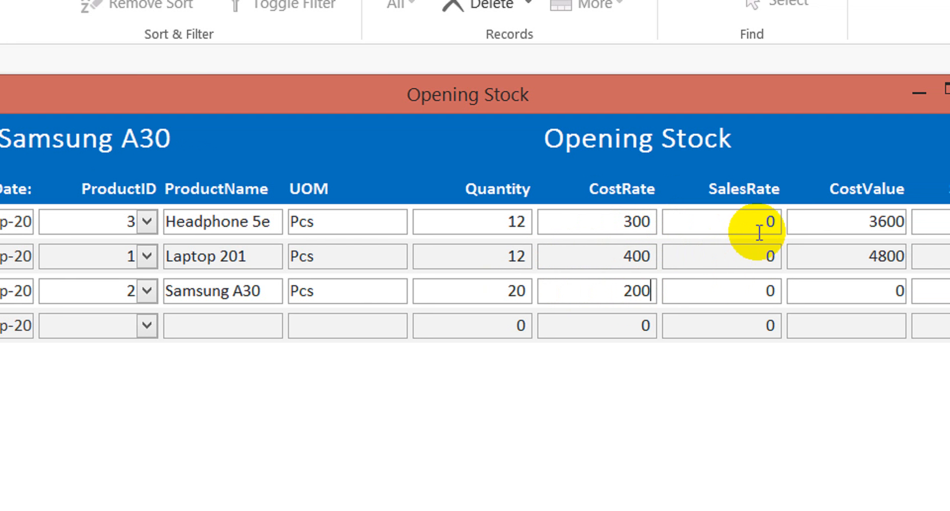
# Enter sales rates of 400 for Headphone 5e, 800 for Laptop 201 and 250 for Samsung A30
pyautogui.doubleClick(742, 220)
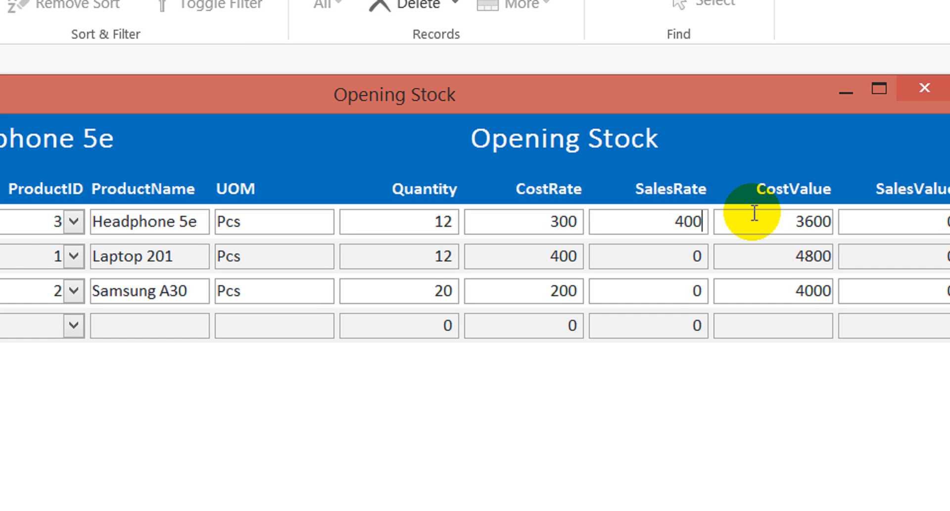
pyautogui.doubleClick(693, 254)
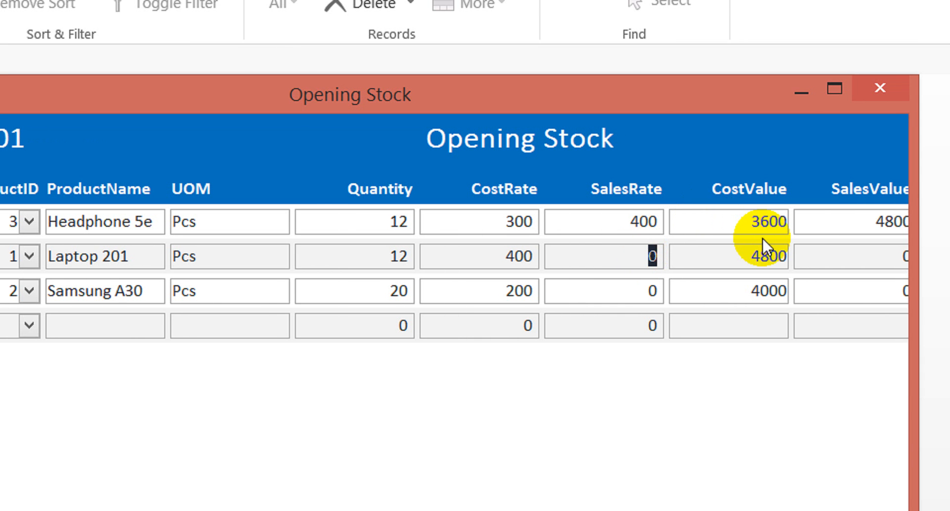
pyautogui.write('800')
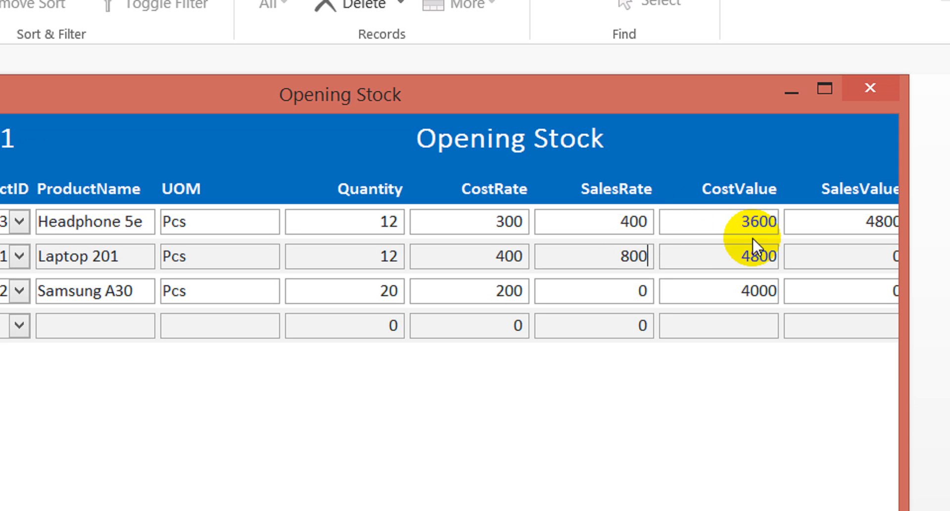
pyautogui.doubleClick(621, 291)
pyautogui.write('2')
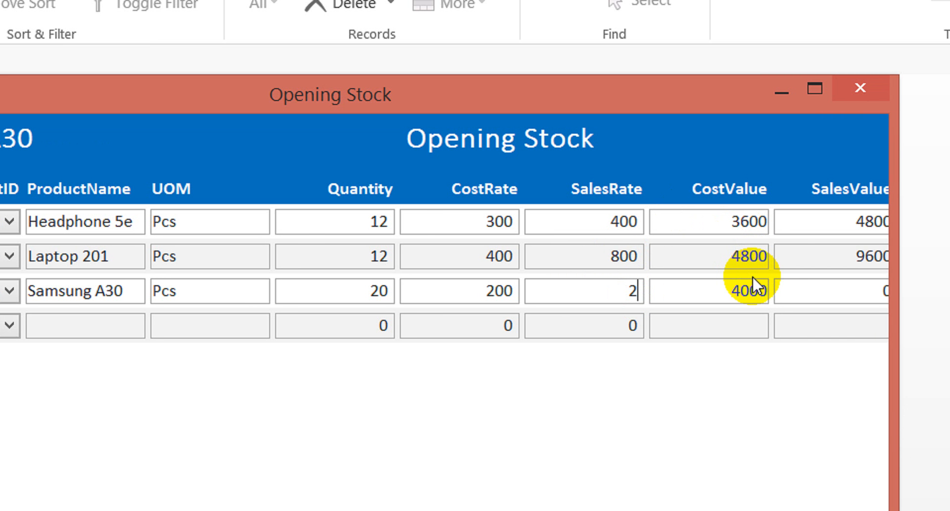
pyautogui.write('50')
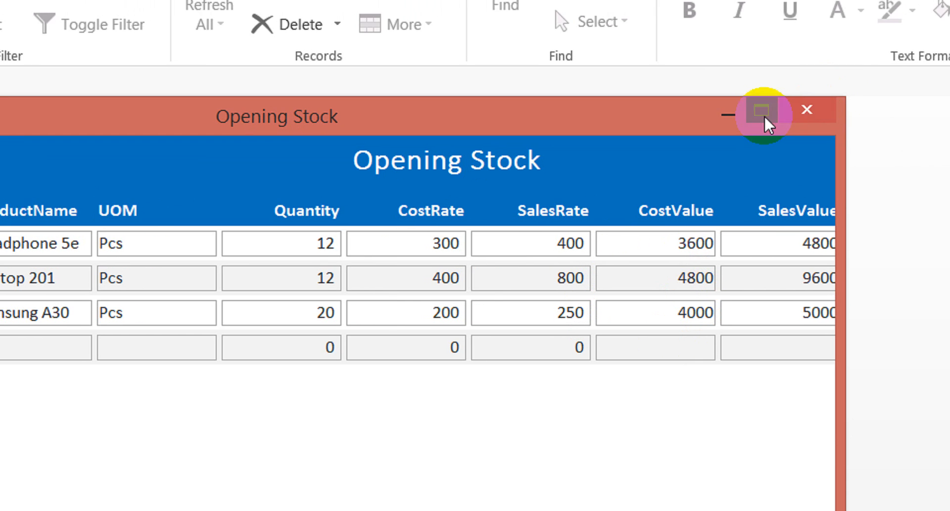
# Return the Opening Stock form to Design view and extend its right edge to about 9.6 on the ruler
pyautogui.click(814, 89)
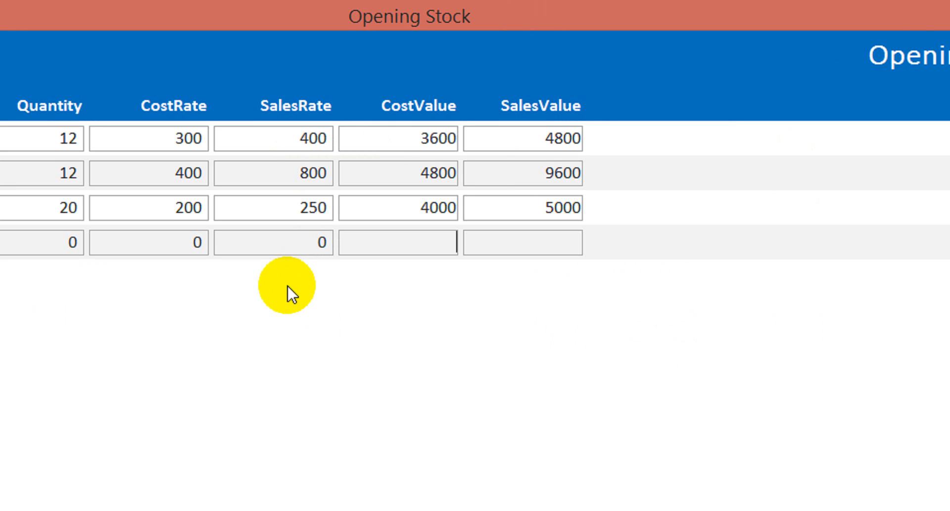
pyautogui.rightClick(284, 291)
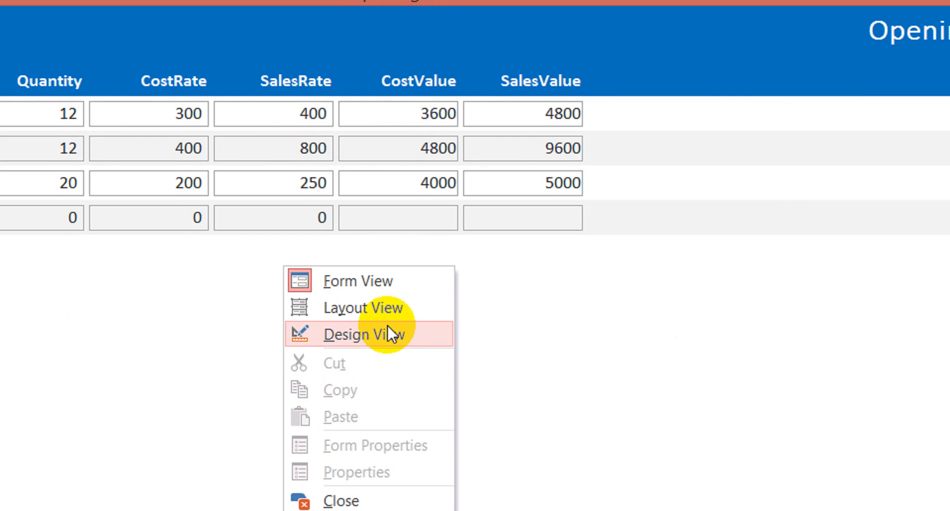
pyautogui.click(390, 333)
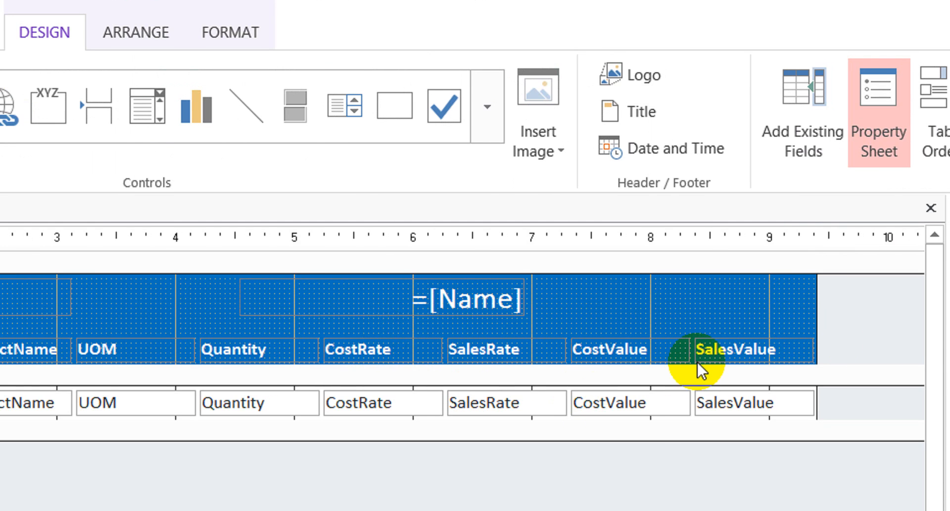
pyautogui.moveTo(816, 313); pyautogui.dragTo(817, 313)
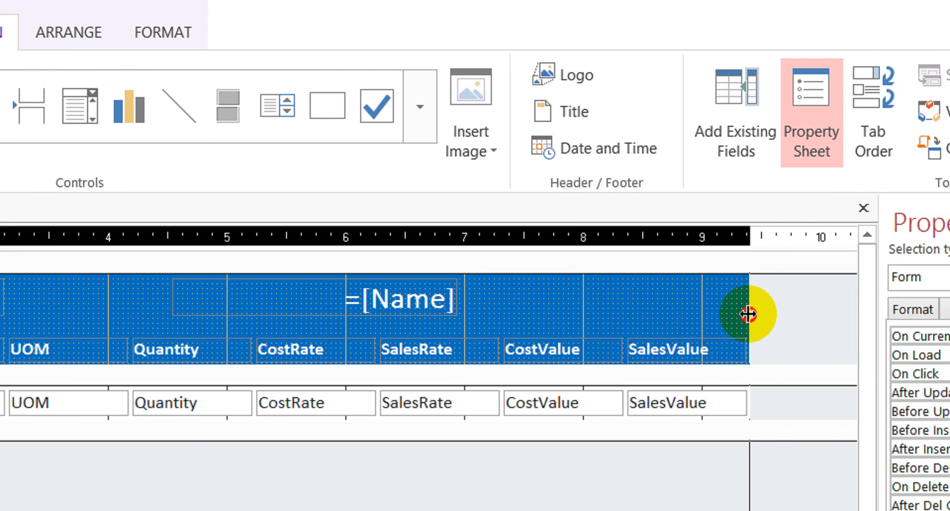
pyautogui.moveTo(748, 313)
pyautogui.mouseDown()
pyautogui.moveTo(791, 312)
pyautogui.moveTo(730, 309)
pyautogui.mouseUp()
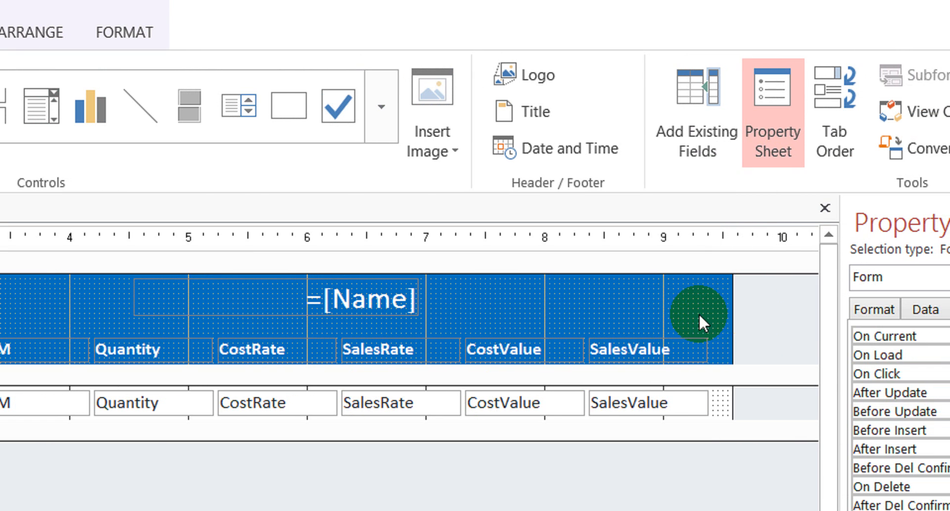
# Set the anchoring of the =[Name] title text box and shift it to the right end of the form header
pyautogui.click(314, 301)
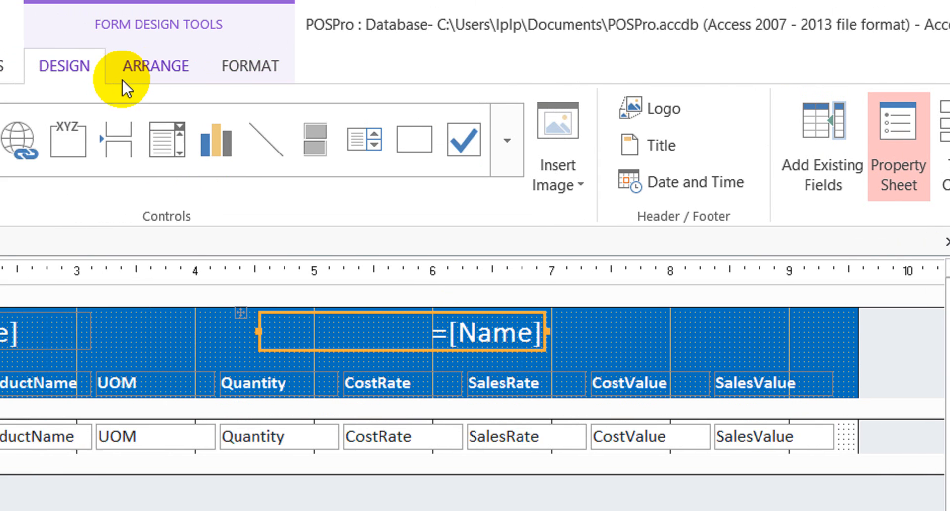
pyautogui.click(125, 80)
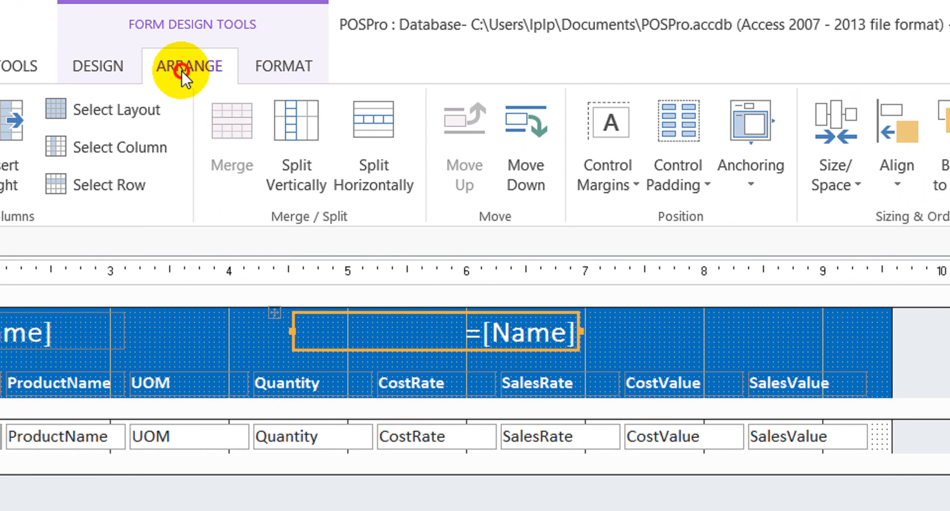
pyautogui.click(708, 198)
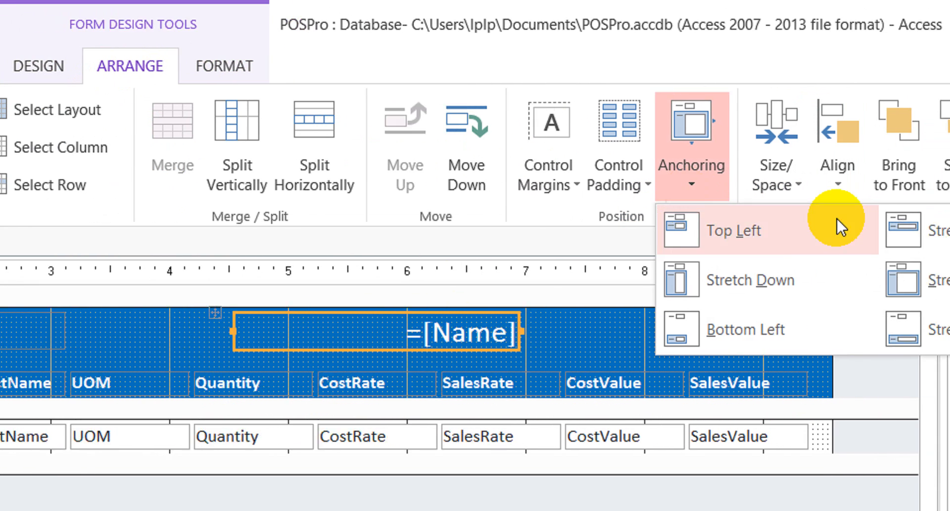
pyautogui.click(844, 232)
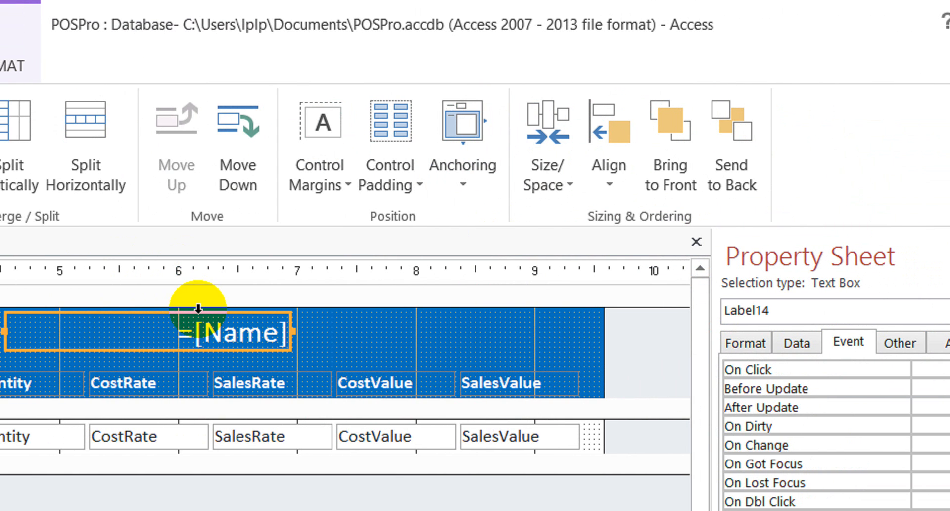
pyautogui.moveTo(201, 311); pyautogui.dragTo(510, 310)
# Check the placement of the Opening Stock title in Form view and close the form
pyautogui.click(191, 386)
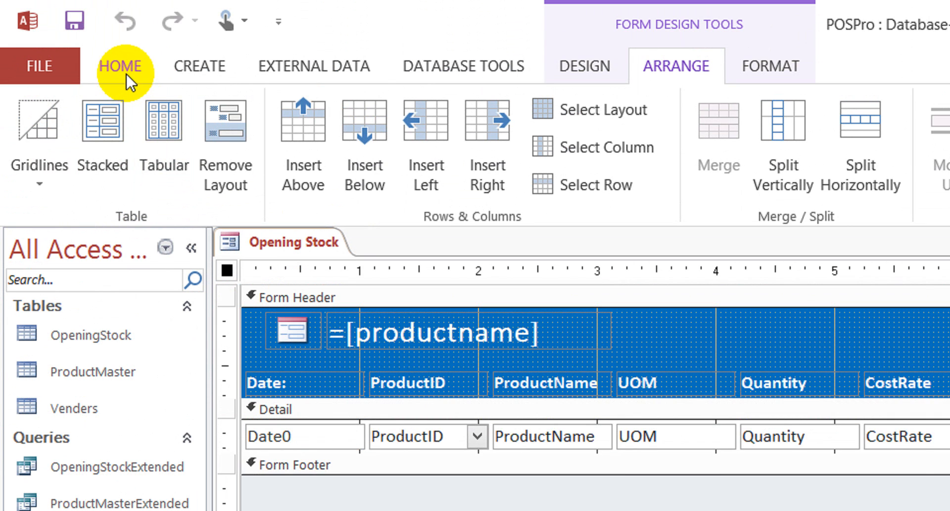
pyautogui.click(119, 69)
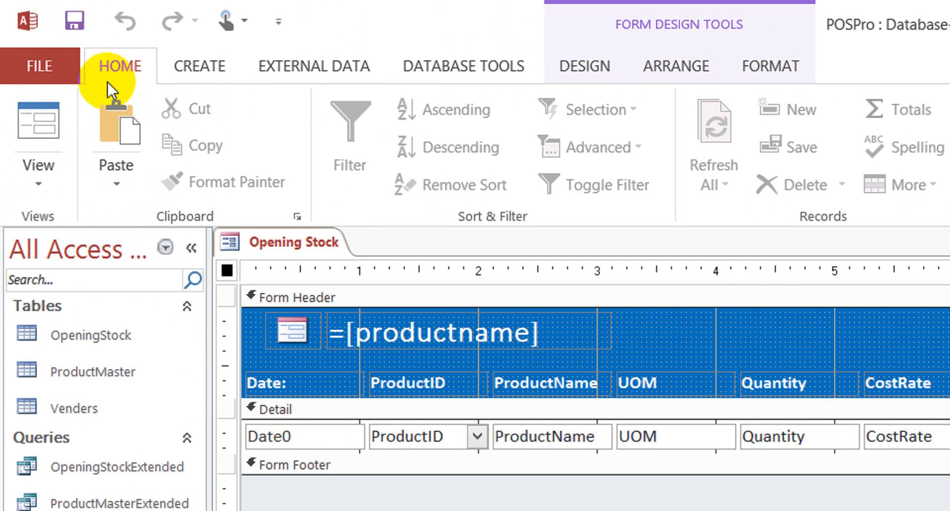
pyautogui.click(46, 115)
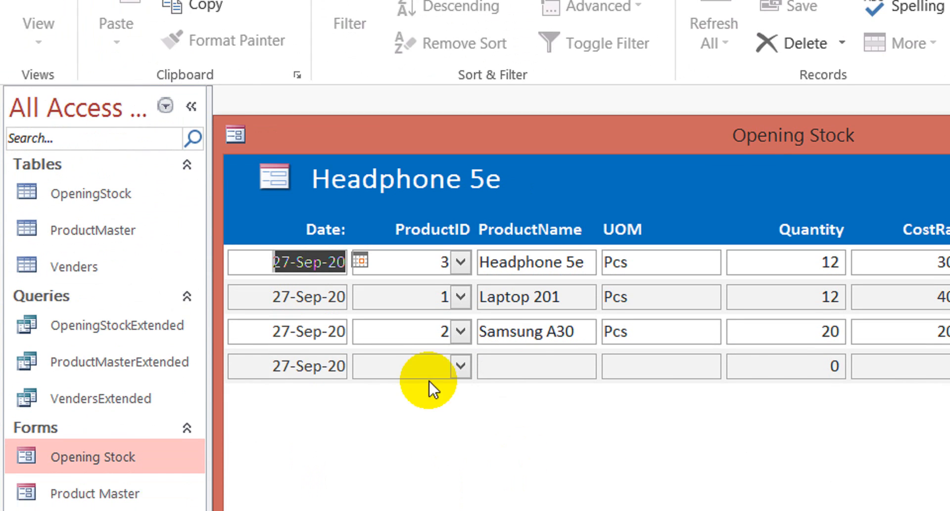
pyautogui.click(411, 375)
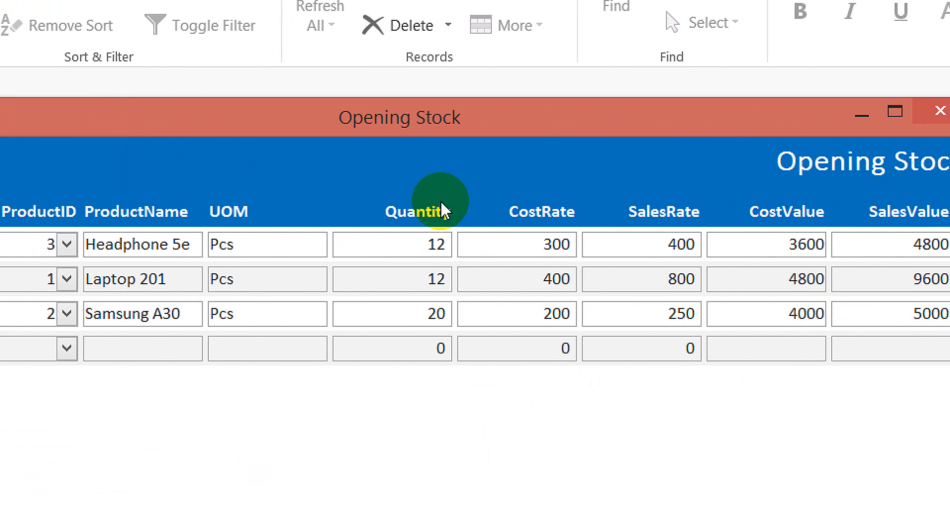
pyautogui.click(591, 113)
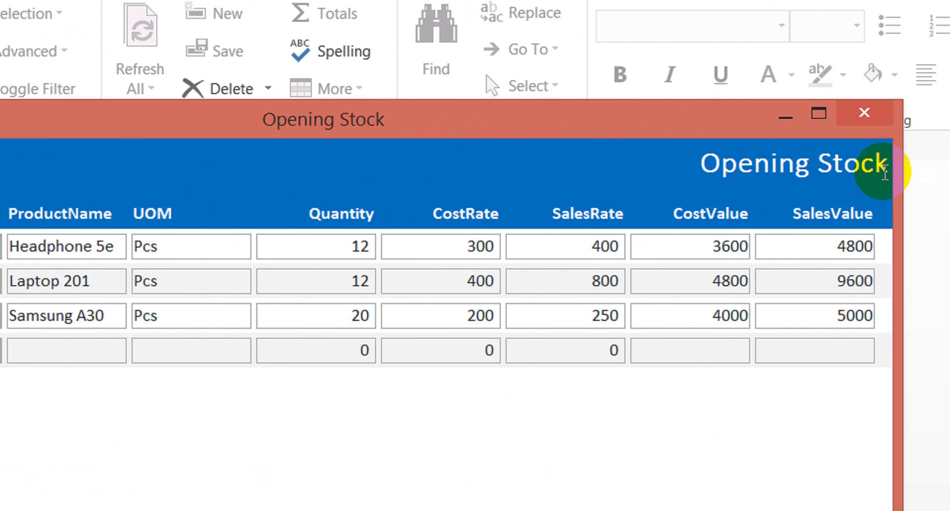
pyautogui.click(755, 125)
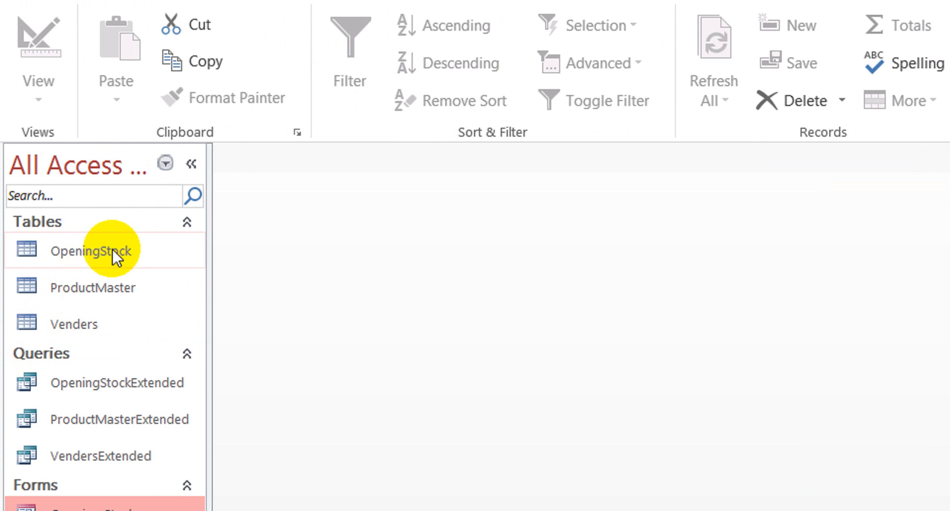
# Fit the ProductName column width in the OpeningStock table to its contents and close the table, saving the layout
pyautogui.doubleClick(112, 248)
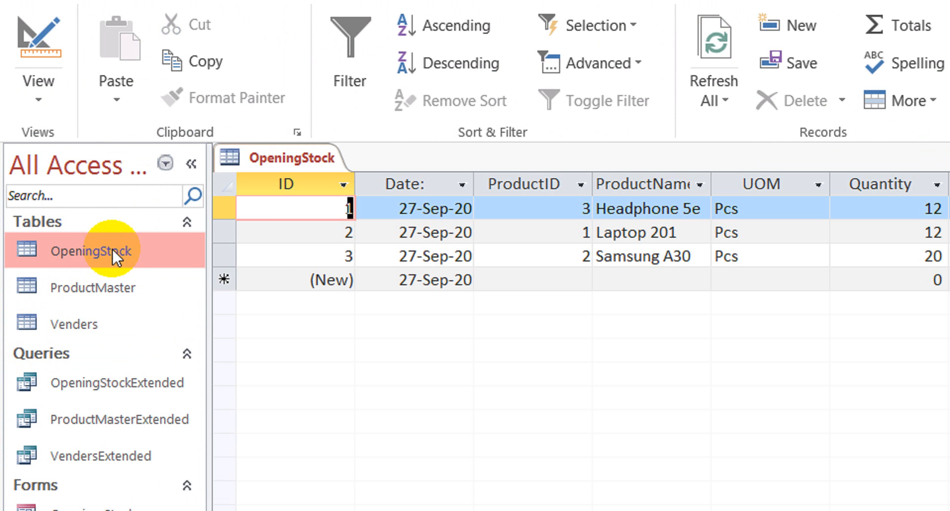
pyautogui.click(632, 275)
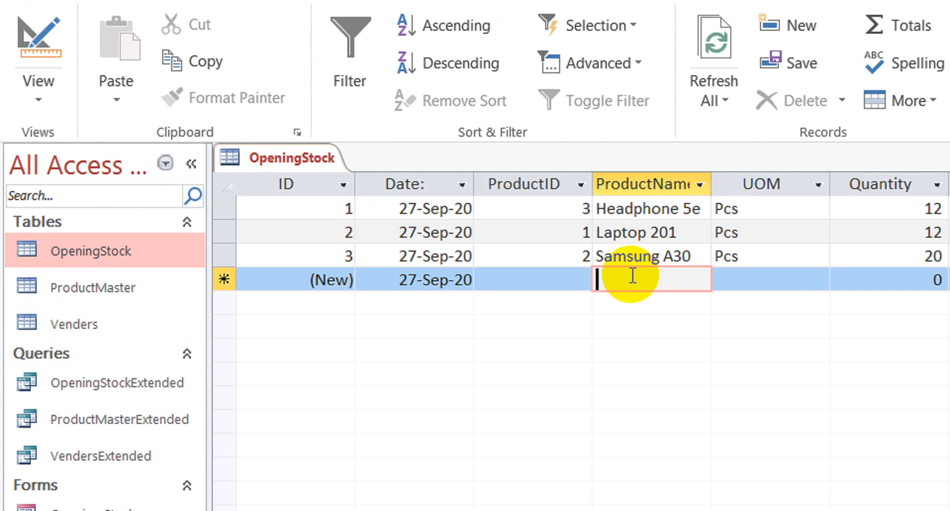
pyautogui.doubleClick(712, 181)
pyautogui.rightClick(296, 156)
pyautogui.click(366, 197)
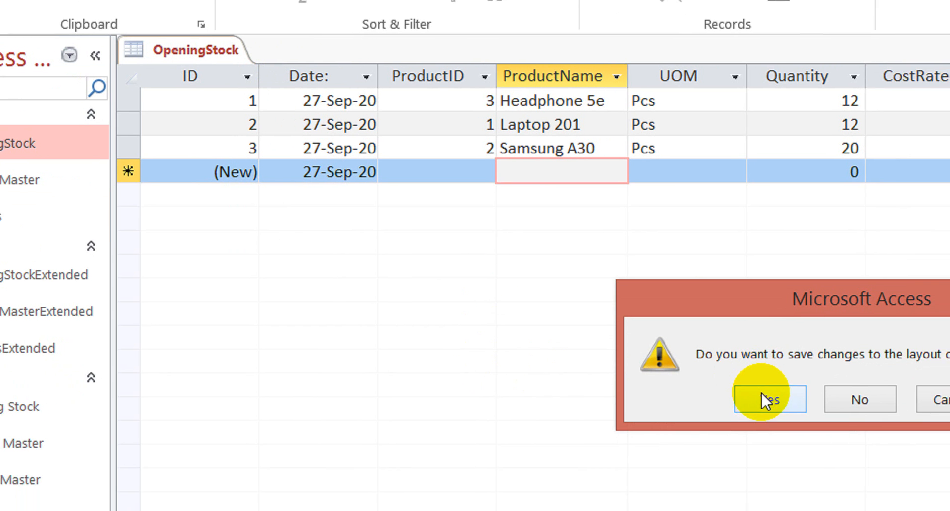
pyautogui.click(761, 393)
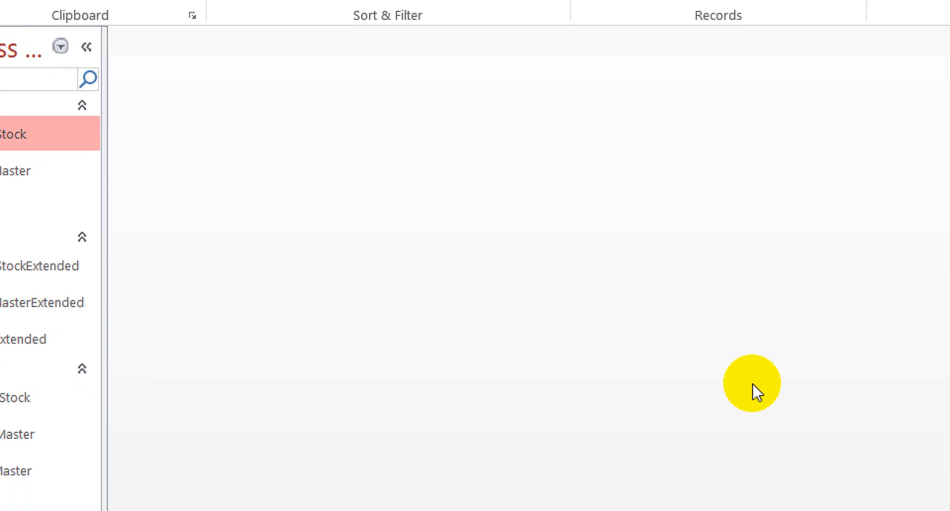